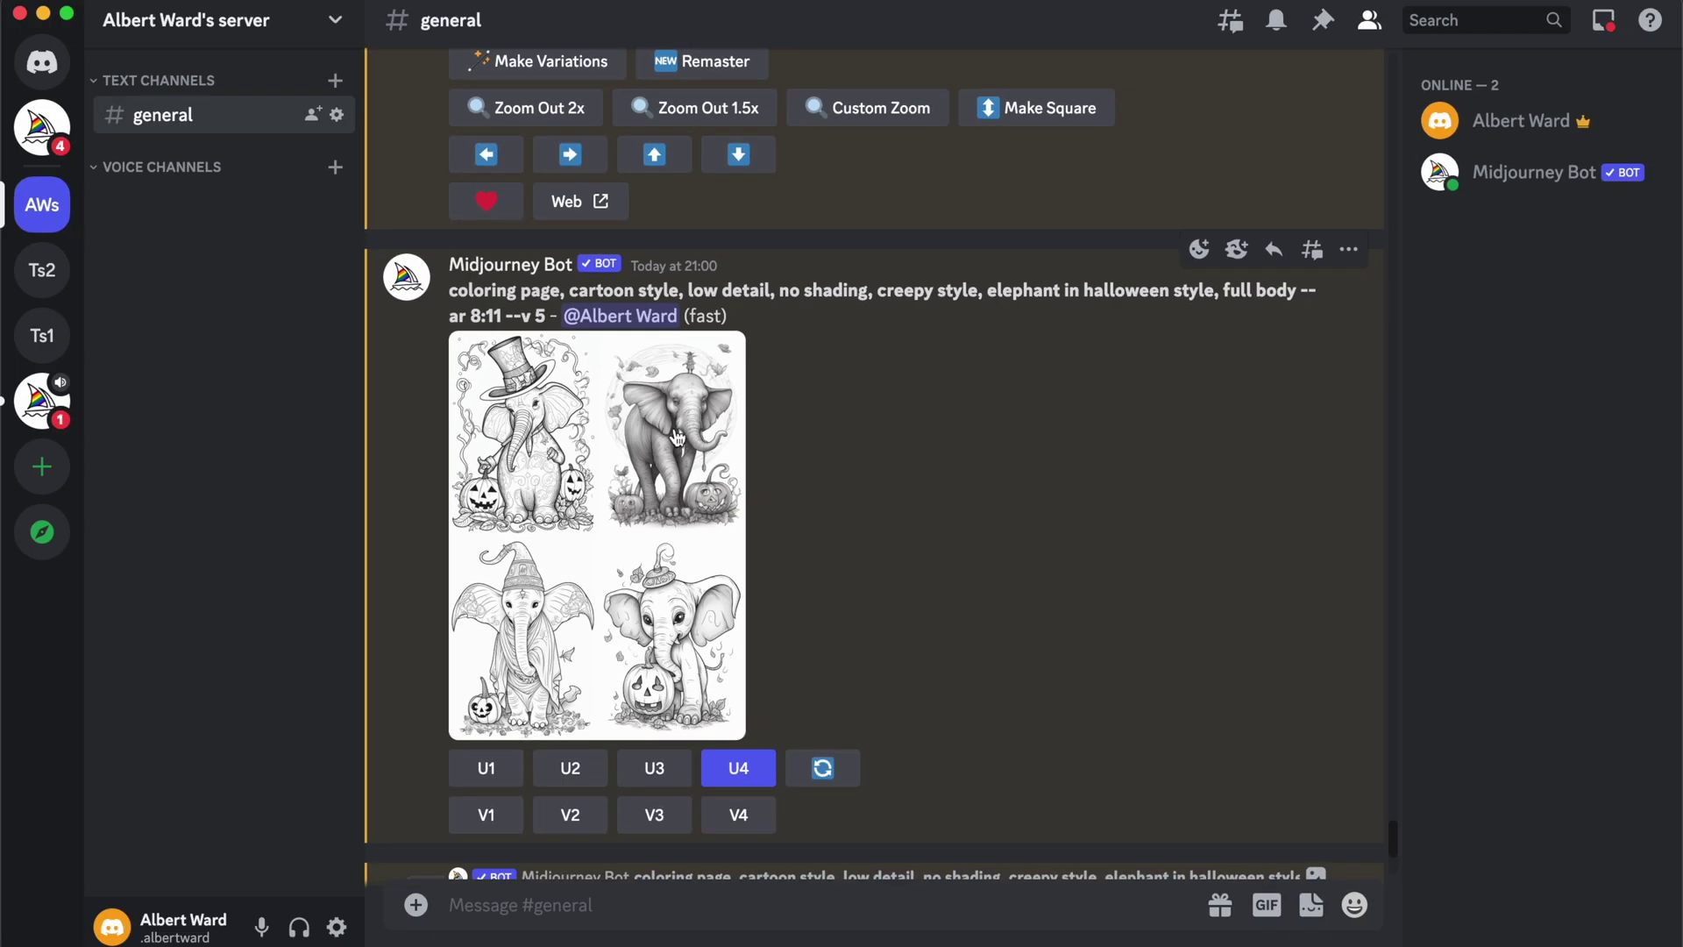
Scroll the Discord chat to the upscaled fourth elephant-and-pumpkin image and enlarge it.
{"action": "left_click", "coordinate": [698, 452]}
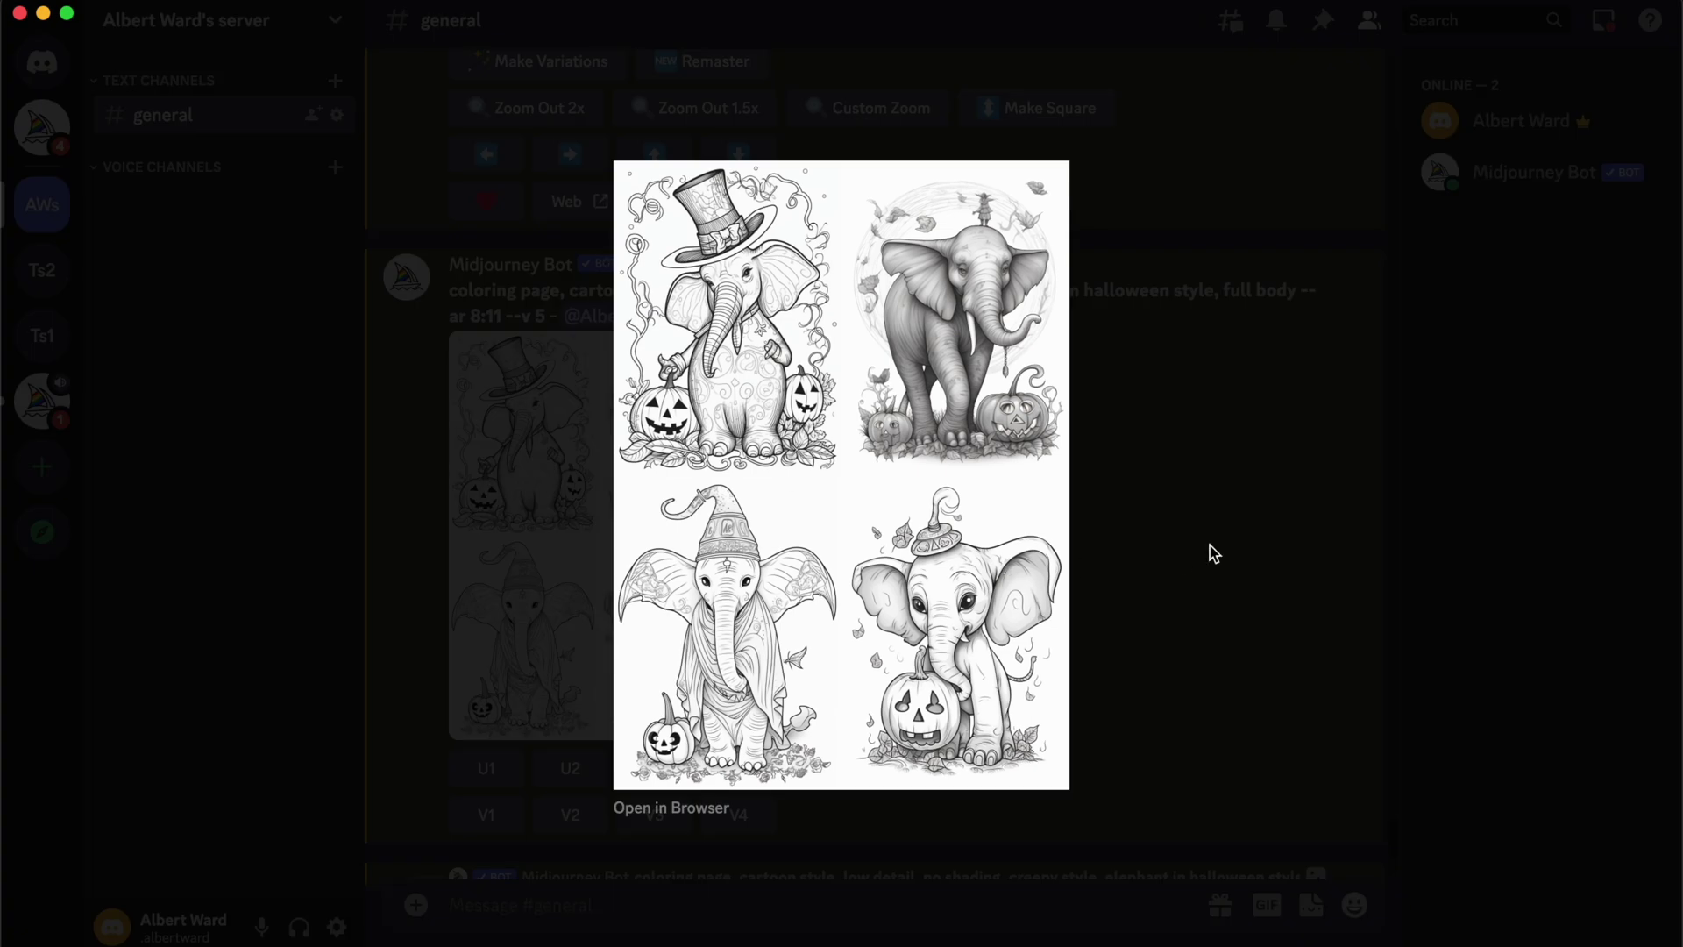
{"action": "left_click", "coordinate": [1210, 545]}
{"action": "scroll", "coordinate": [728, 538], "scroll_direction": "down", "scroll_amount": 1}
{"action": "scroll", "coordinate": [732, 542], "scroll_direction": "down", "scroll_amount": 2}
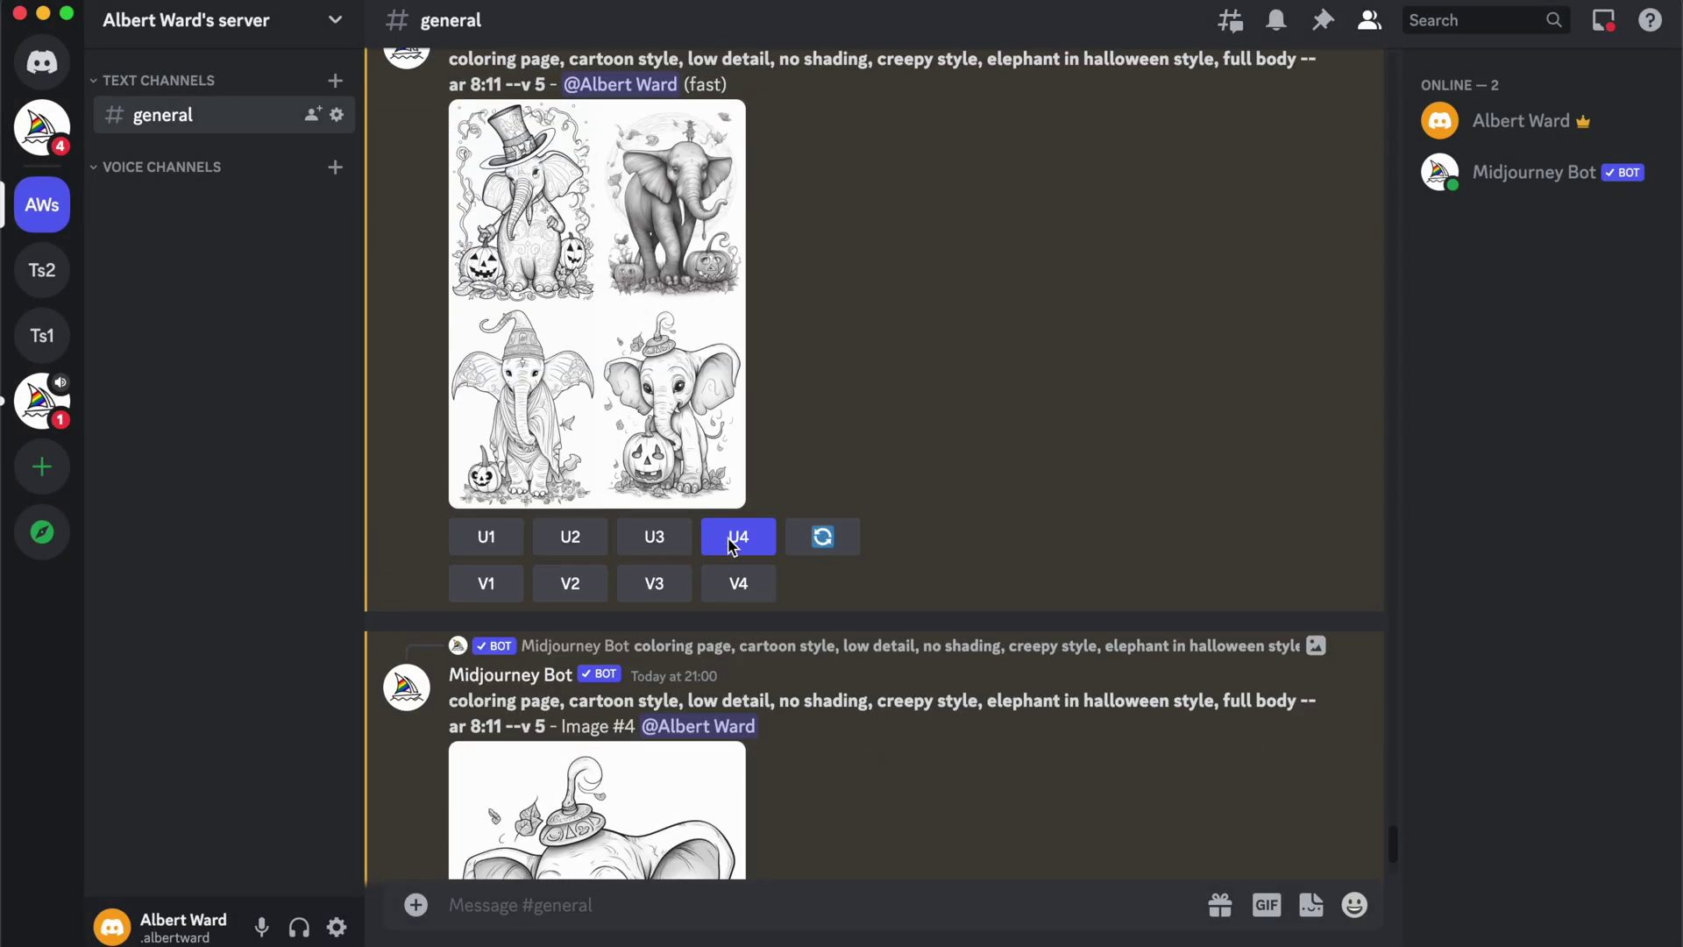
{"action": "scroll", "coordinate": [734, 547], "scroll_direction": "up", "scroll_amount": 2}
{"action": "scroll", "coordinate": [779, 565], "scroll_direction": "down", "scroll_amount": 2}
{"action": "scroll", "coordinate": [783, 570], "scroll_direction": "down", "scroll_amount": 5}
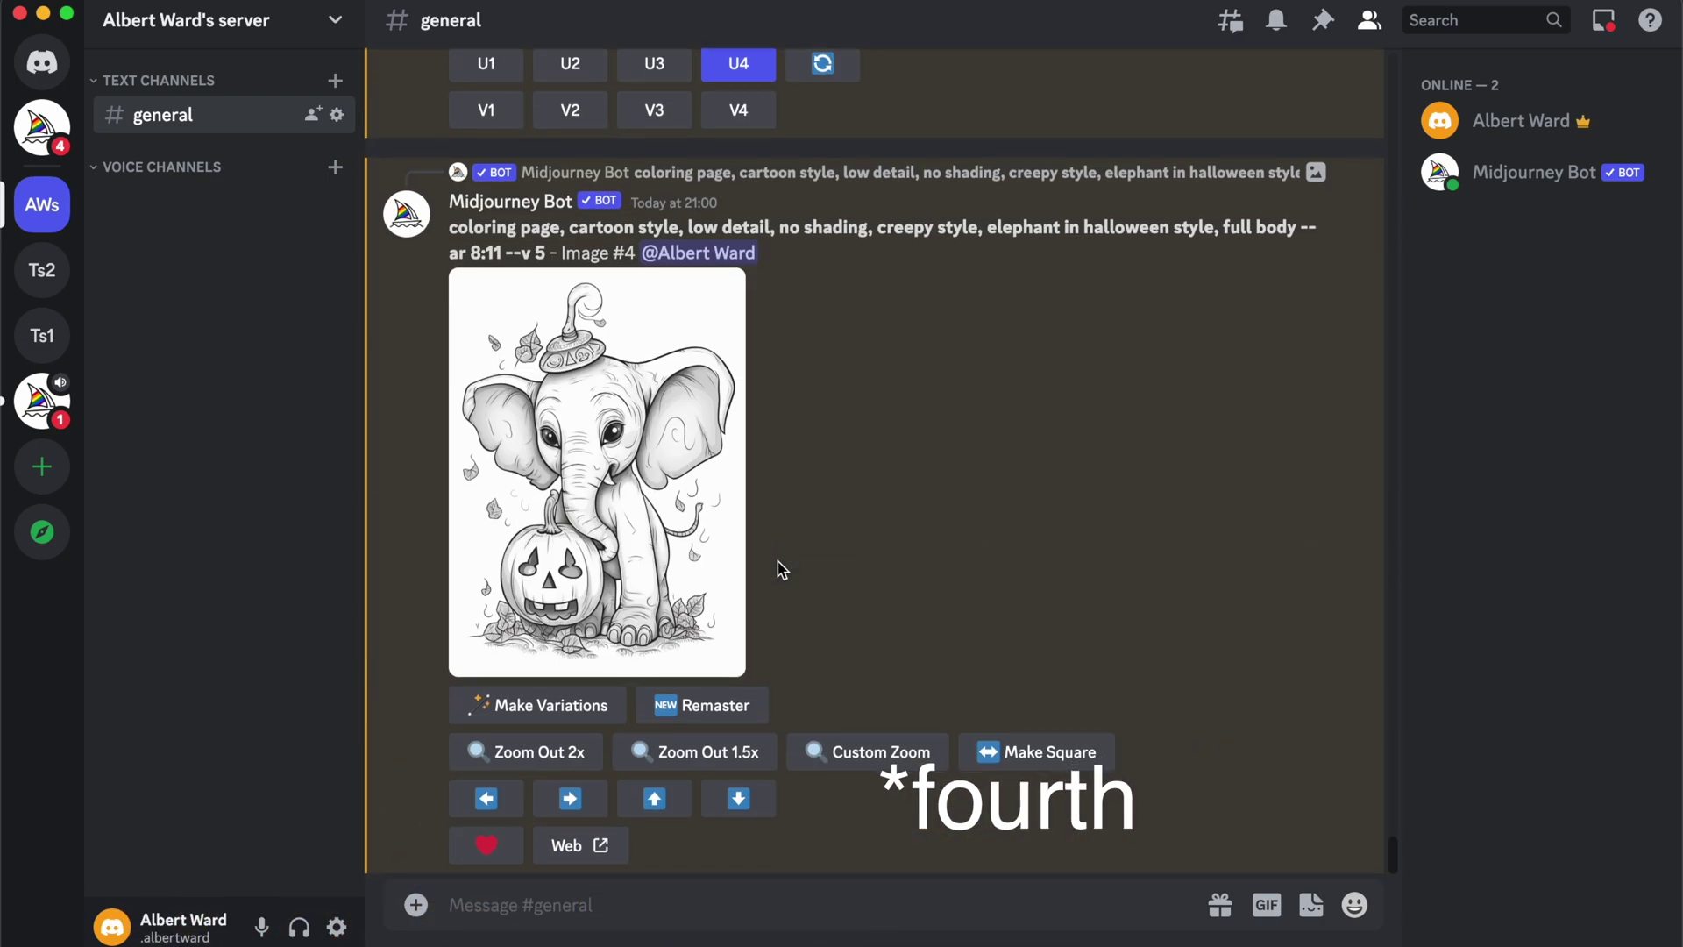
{"action": "scroll", "coordinate": [783, 570], "scroll_direction": "up", "scroll_amount": 2}
{"action": "scroll", "coordinate": [820, 628], "scroll_direction": "down", "scroll_amount": 2}
{"action": "left_click", "coordinate": [666, 414]}
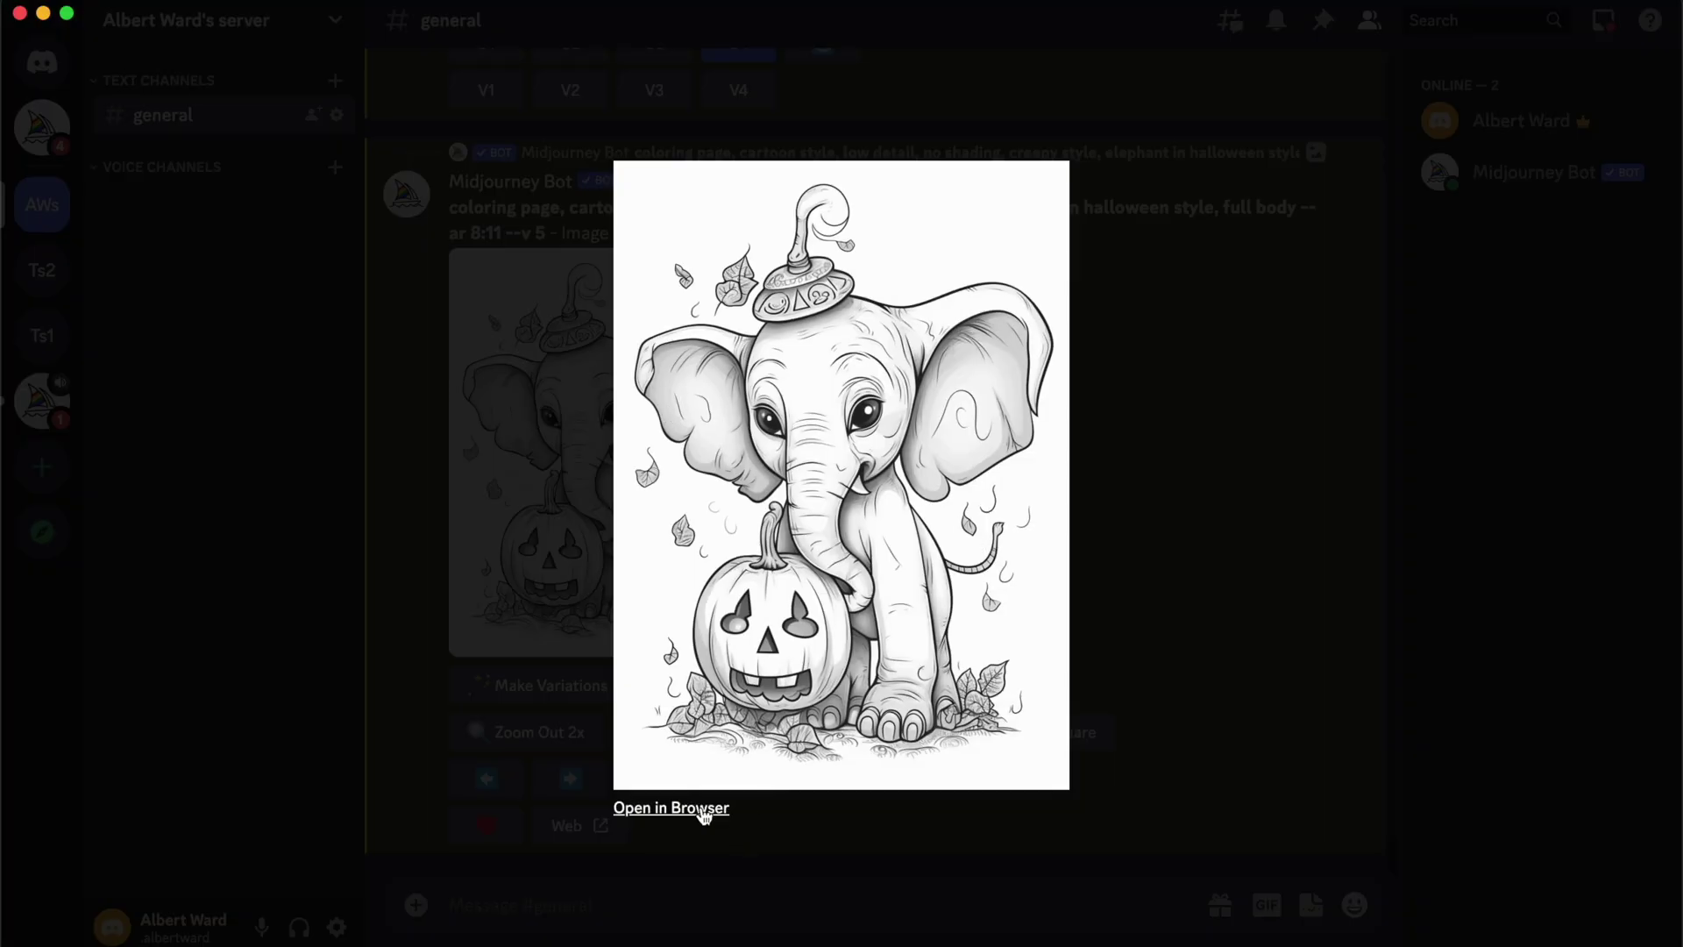
Open the upscaled image full size in the browser and save it to Downloads.
{"action": "left_click", "coordinate": [699, 807]}
{"action": "left_click", "coordinate": [859, 194]}
{"action": "right_click", "coordinate": [870, 269]}
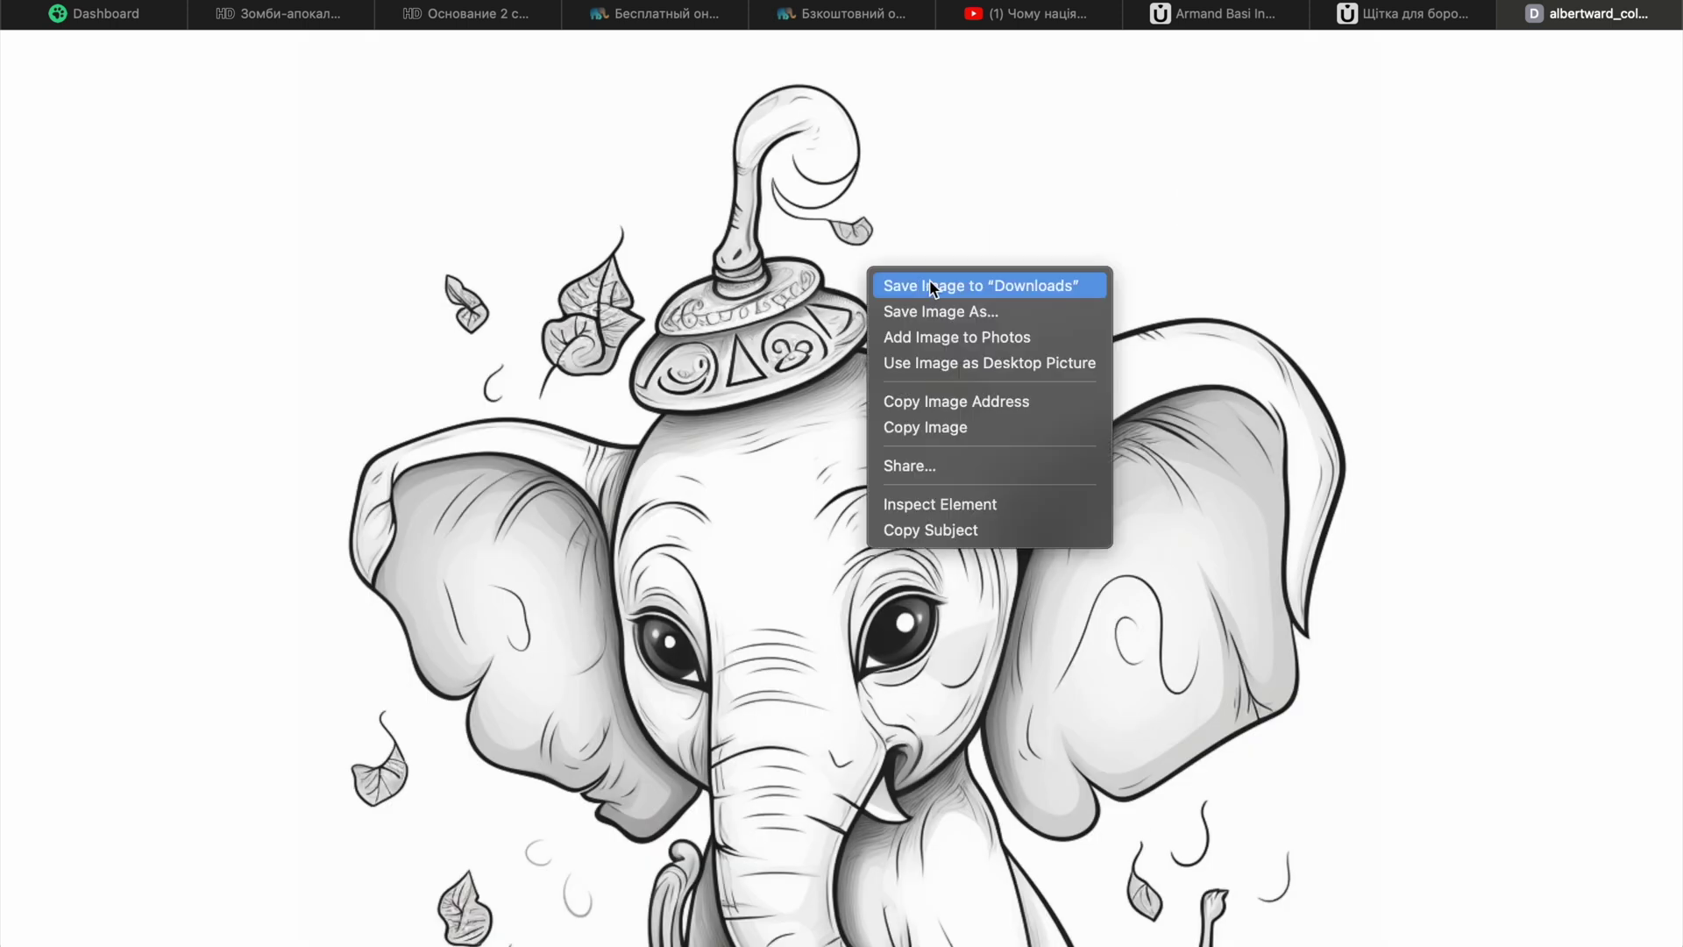
{"action": "left_click", "coordinate": [982, 286]}
{"action": "left_click", "coordinate": [1496, 355]}
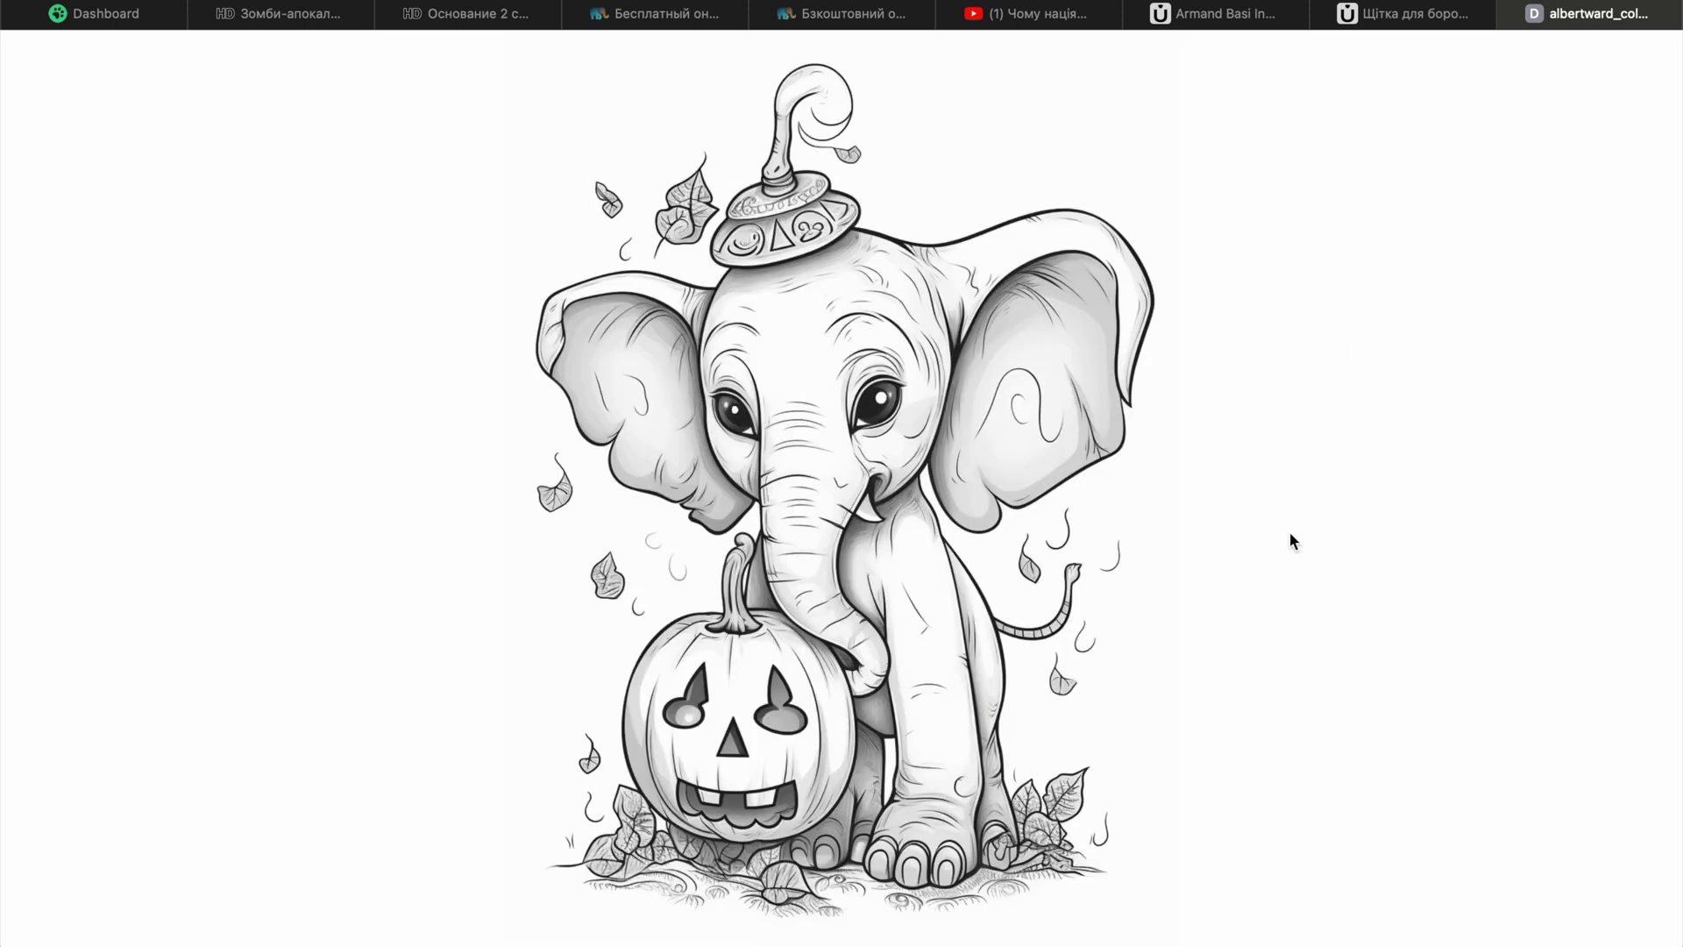
Launch Upscayl and load the downloaded elephant PNG.
{"action": "left_click", "coordinate": [1257, 912]}
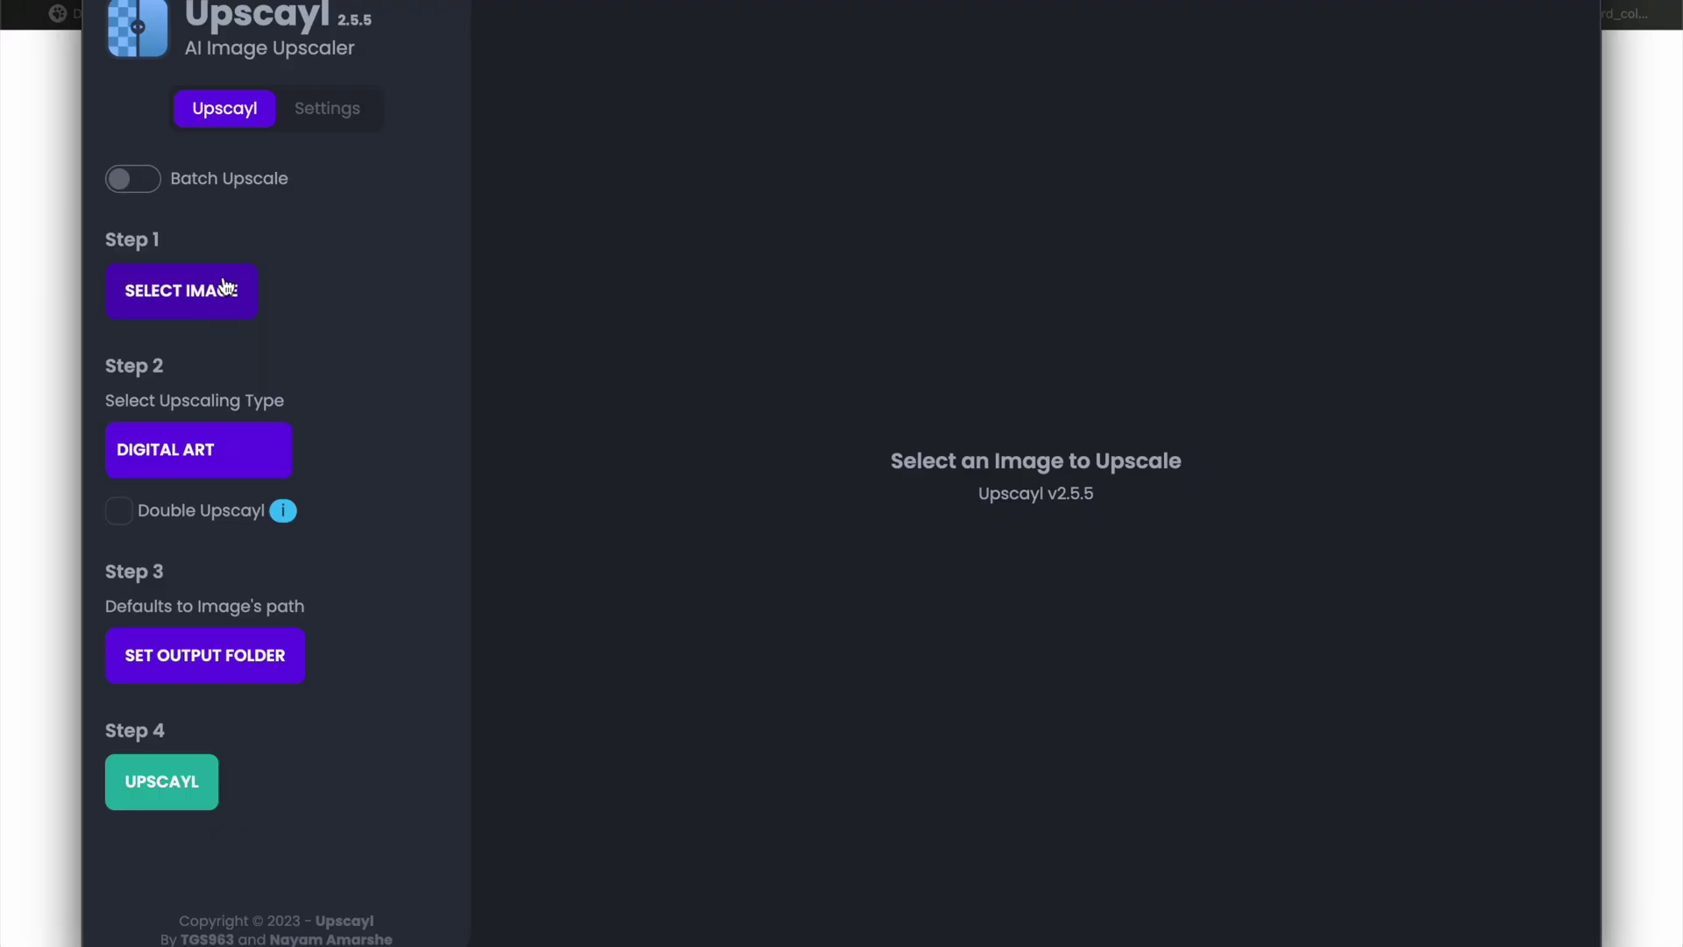
{"action": "double_click", "coordinate": [623, 321]}
{"action": "double_click", "coordinate": [618, 199]}
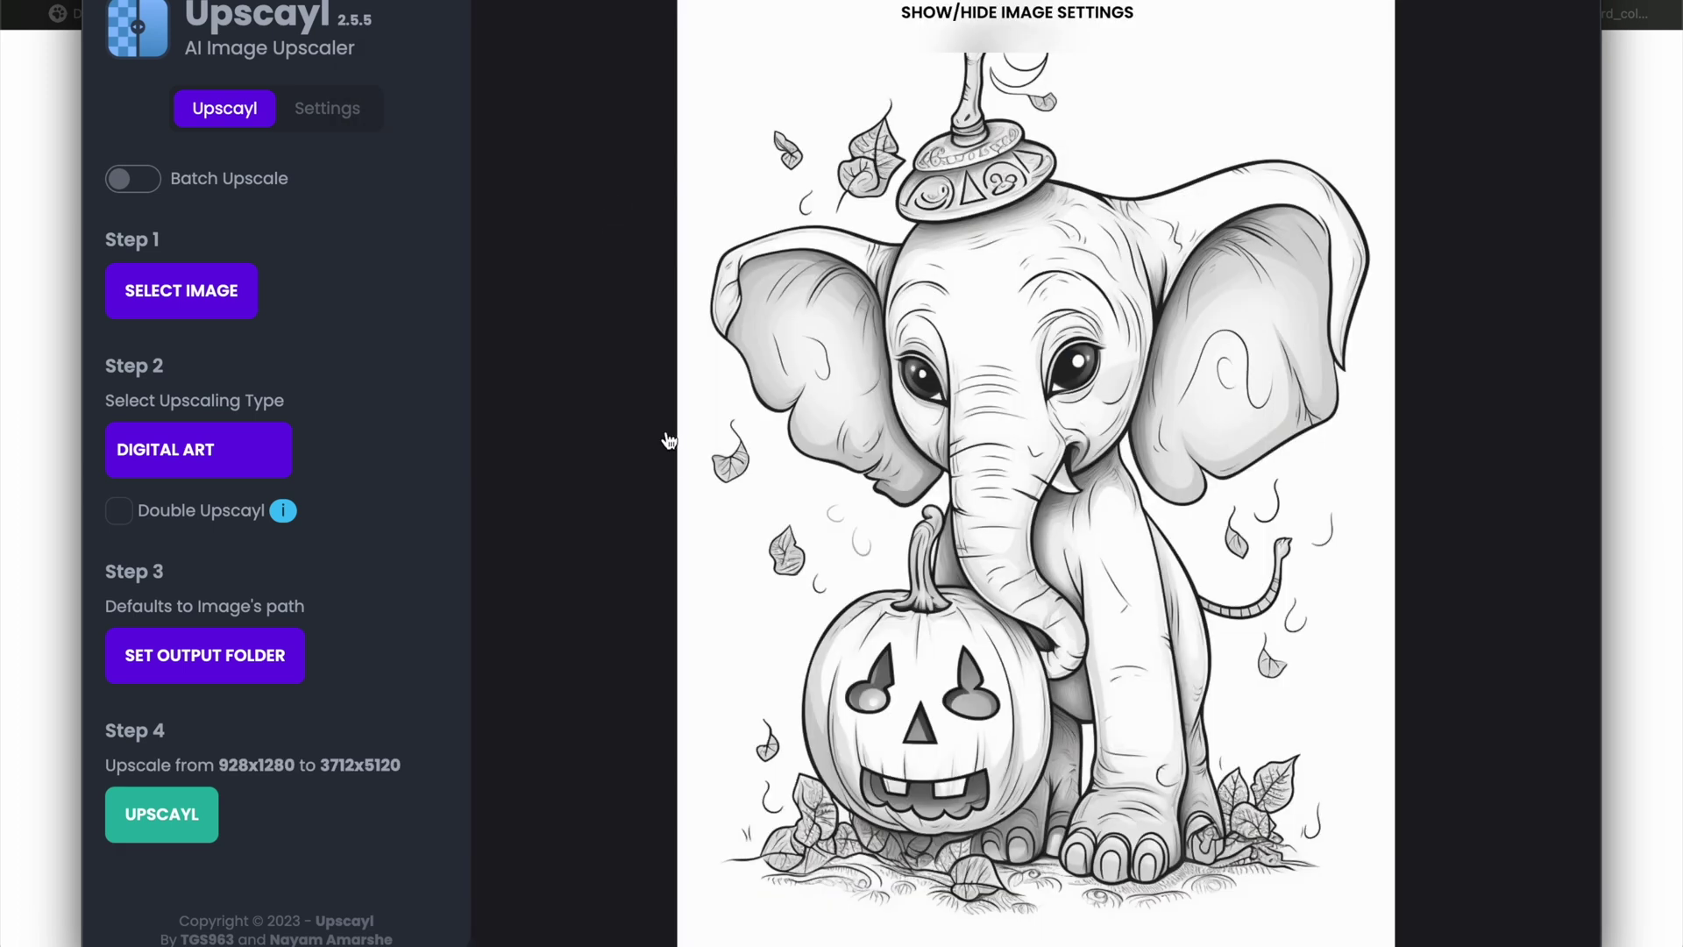
Keep Digital Art as the upscaling type for the 928x1280 to 3712x5120 enlargement.
{"action": "left_click", "coordinate": [233, 462]}
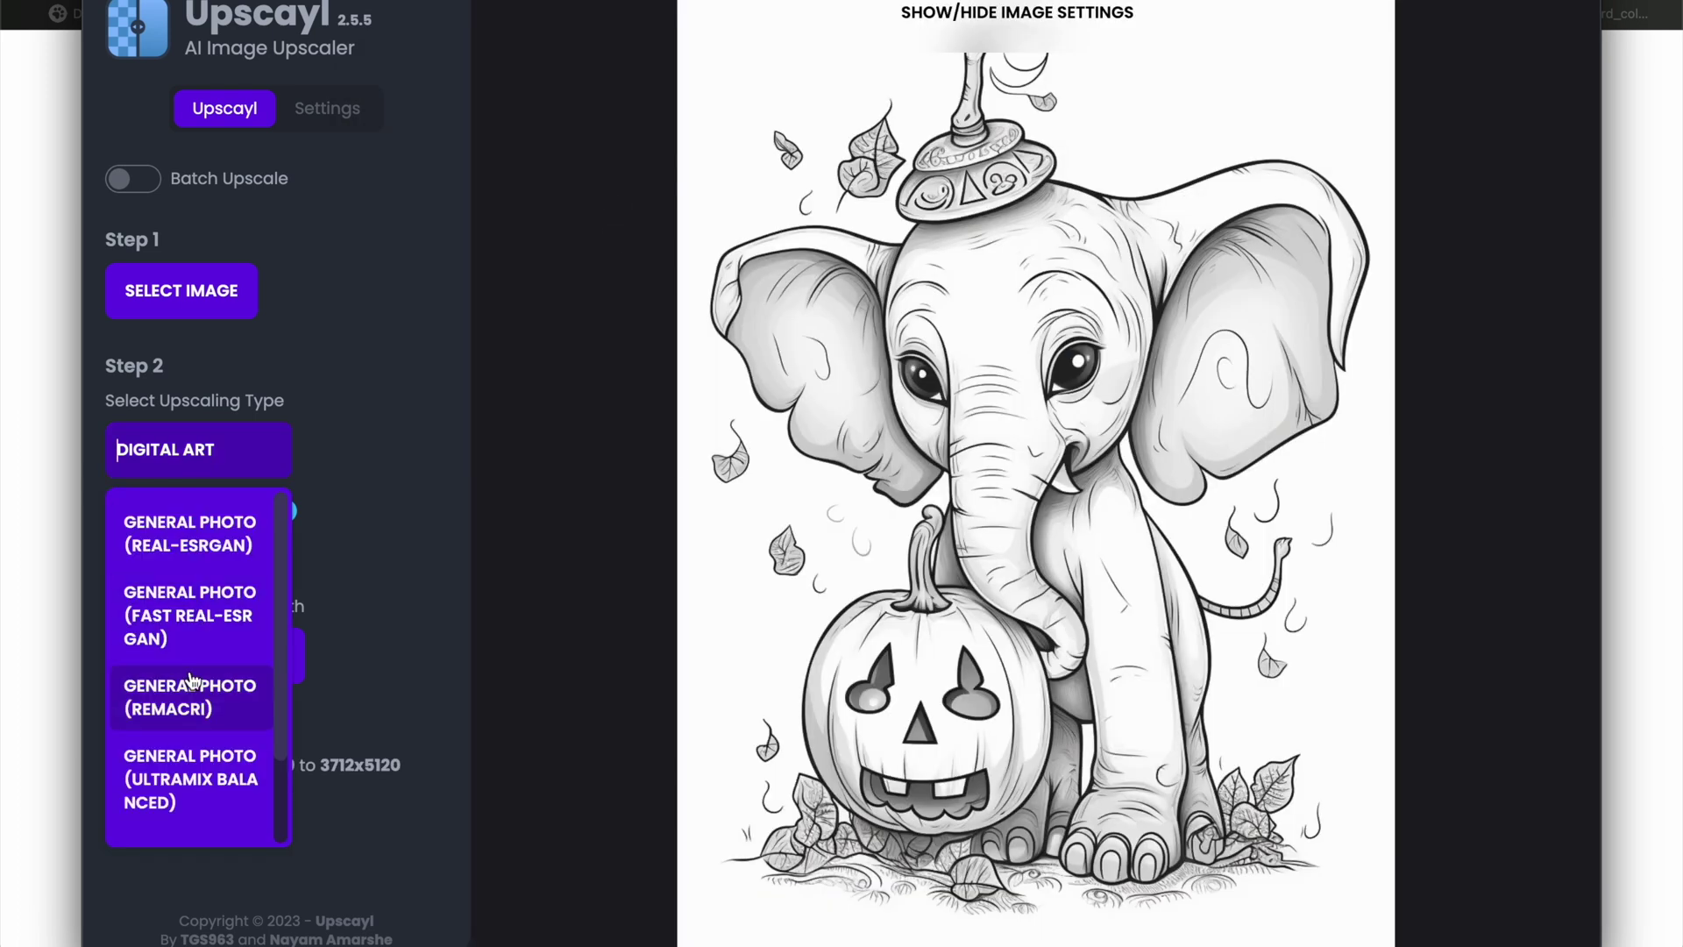
{"action": "scroll", "coordinate": [184, 789], "scroll_direction": "down", "scroll_amount": 2}
{"action": "left_click", "coordinate": [187, 815]}
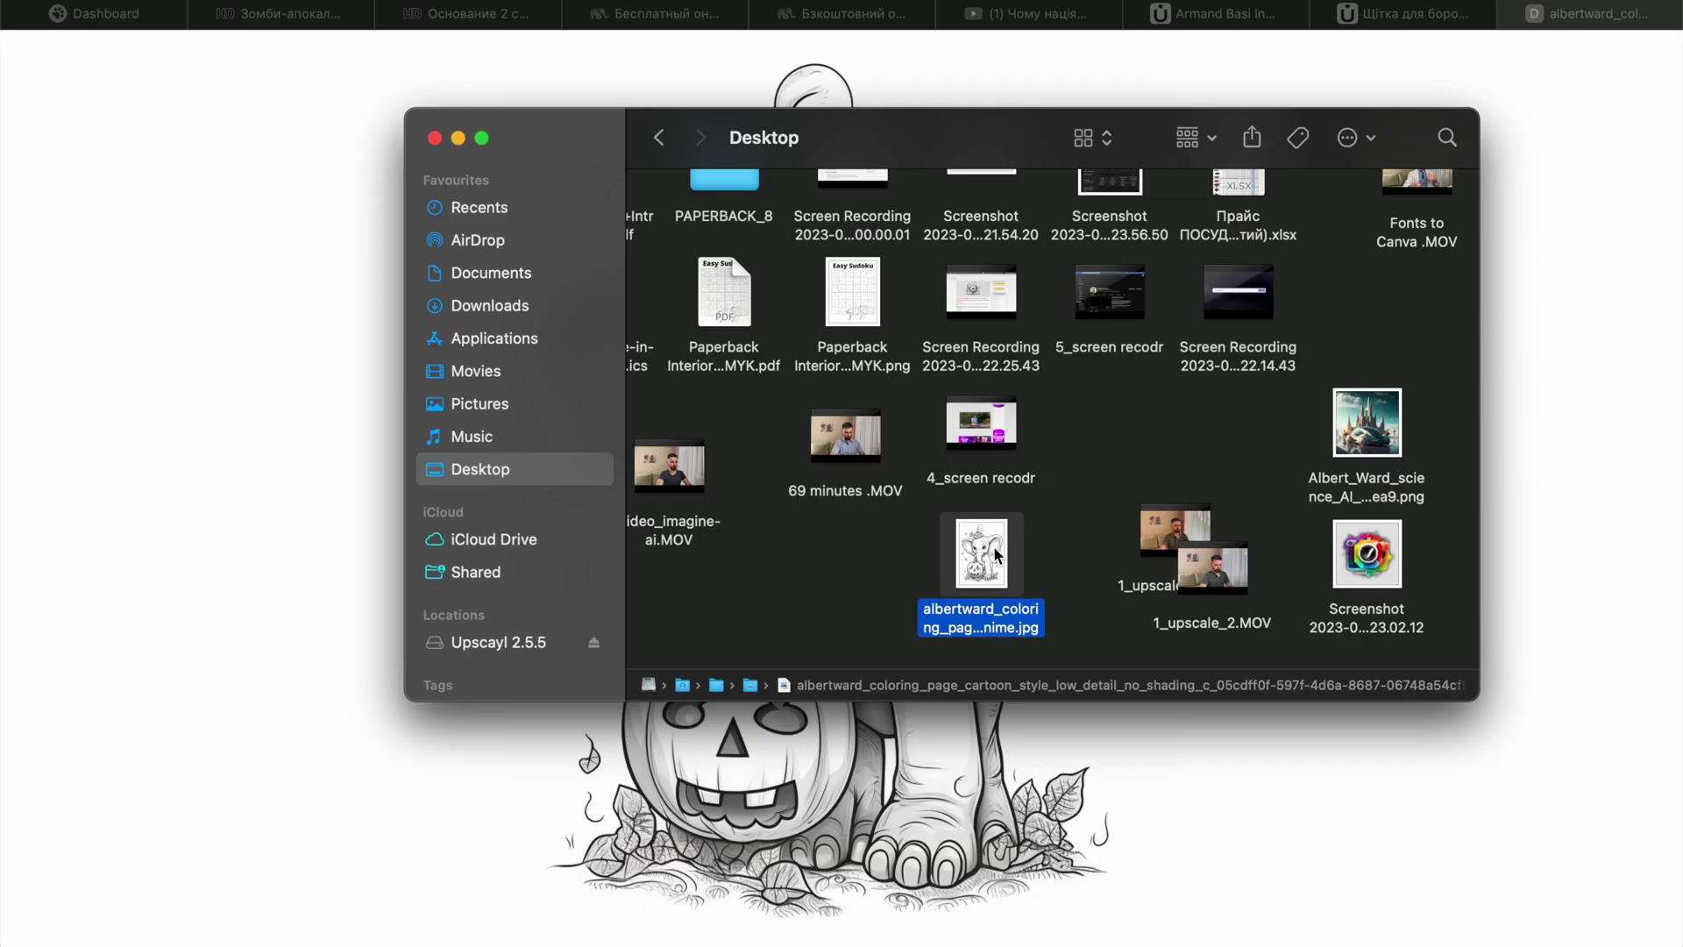
Use Get Info on the upscaled elephant JPEG on the Desktop to confirm it is 3712×5120.
{"action": "right_click", "coordinate": [1017, 548]}
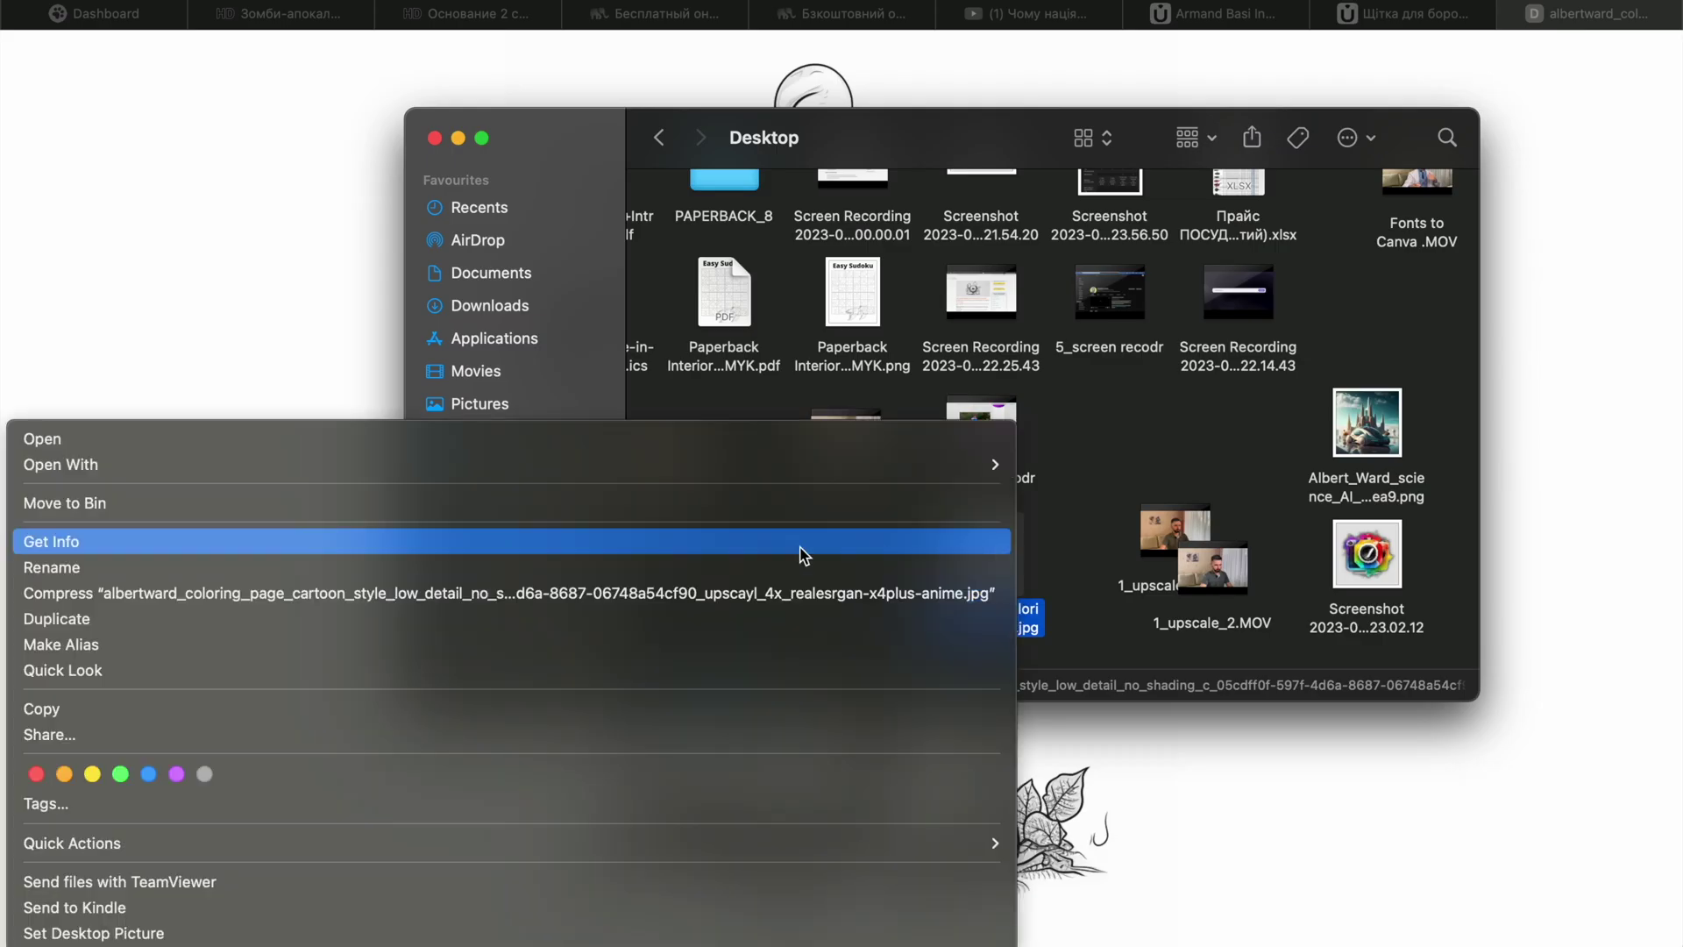
{"action": "left_click", "coordinate": [737, 548]}
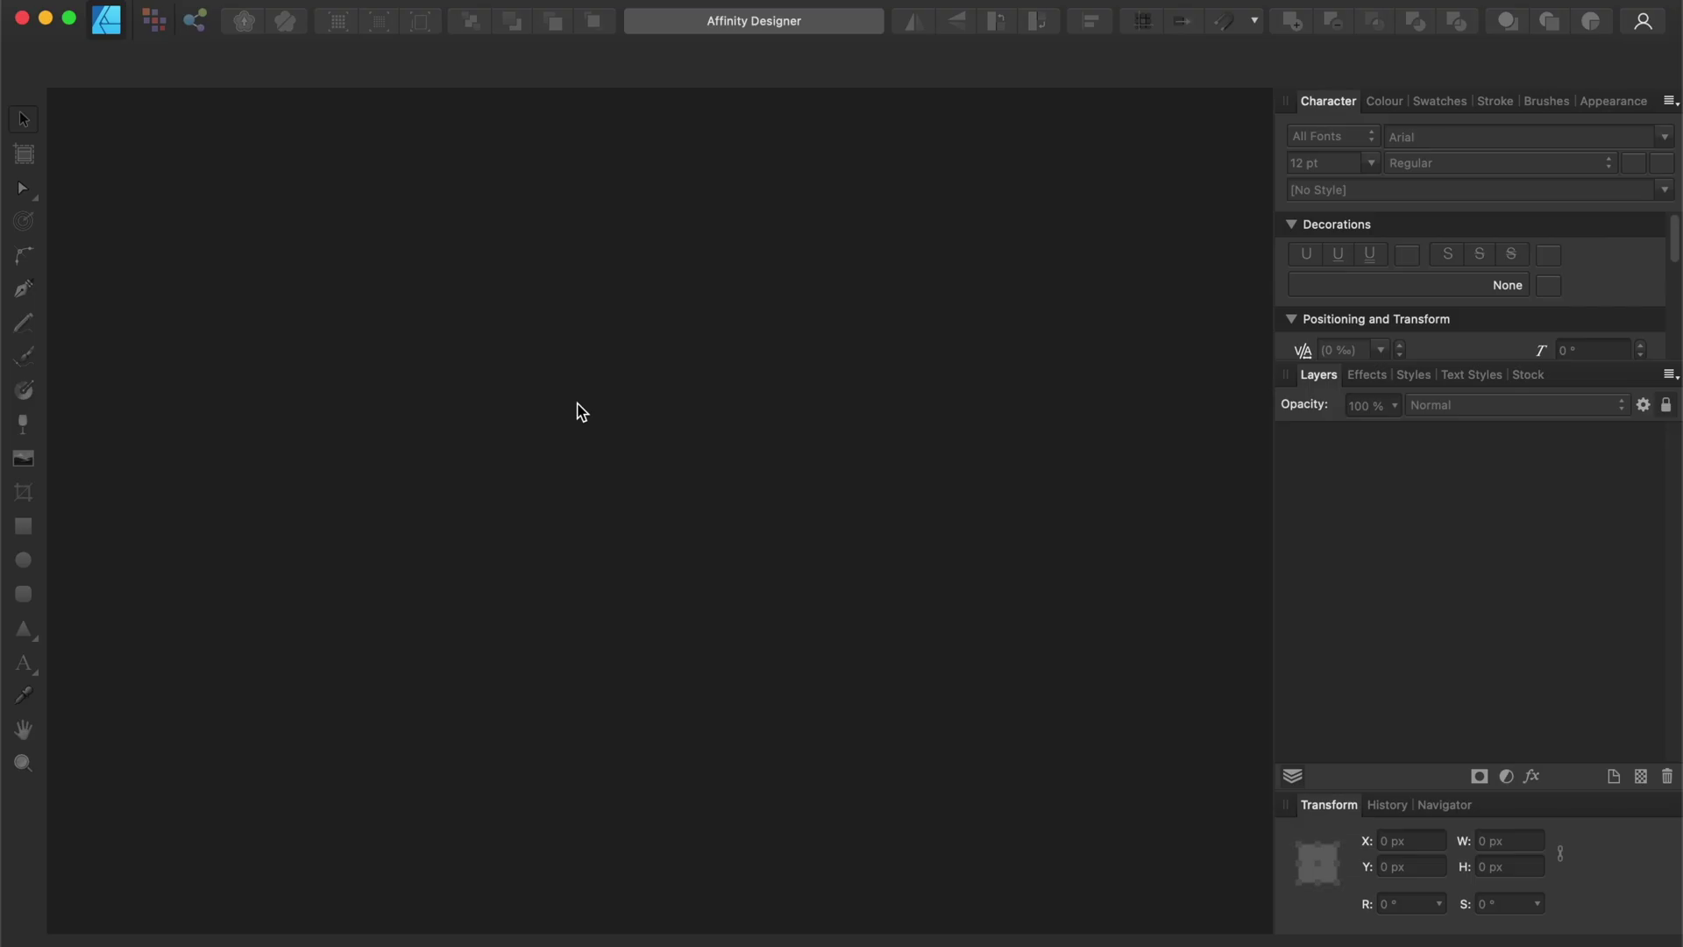
Open the upscaled elephant JPEG in Affinity Designer, then unlock and rasterise its Background layer.
{"action": "left_click", "coordinate": [249, 902]}
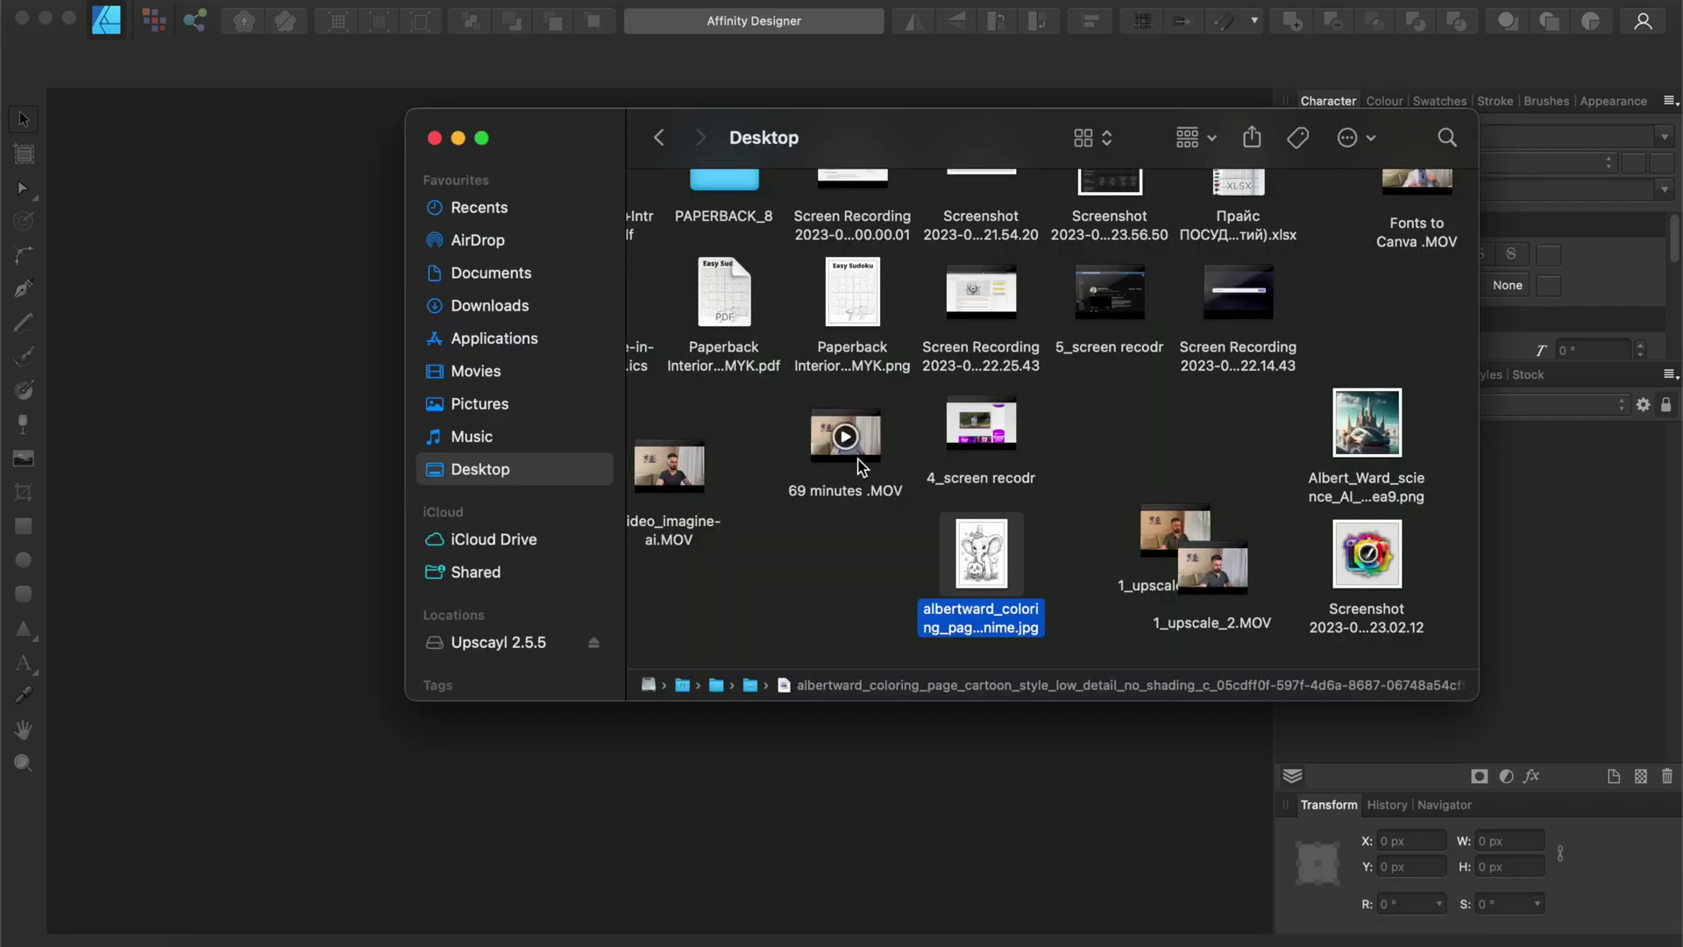
{"action": "double_click", "coordinate": [1004, 583]}
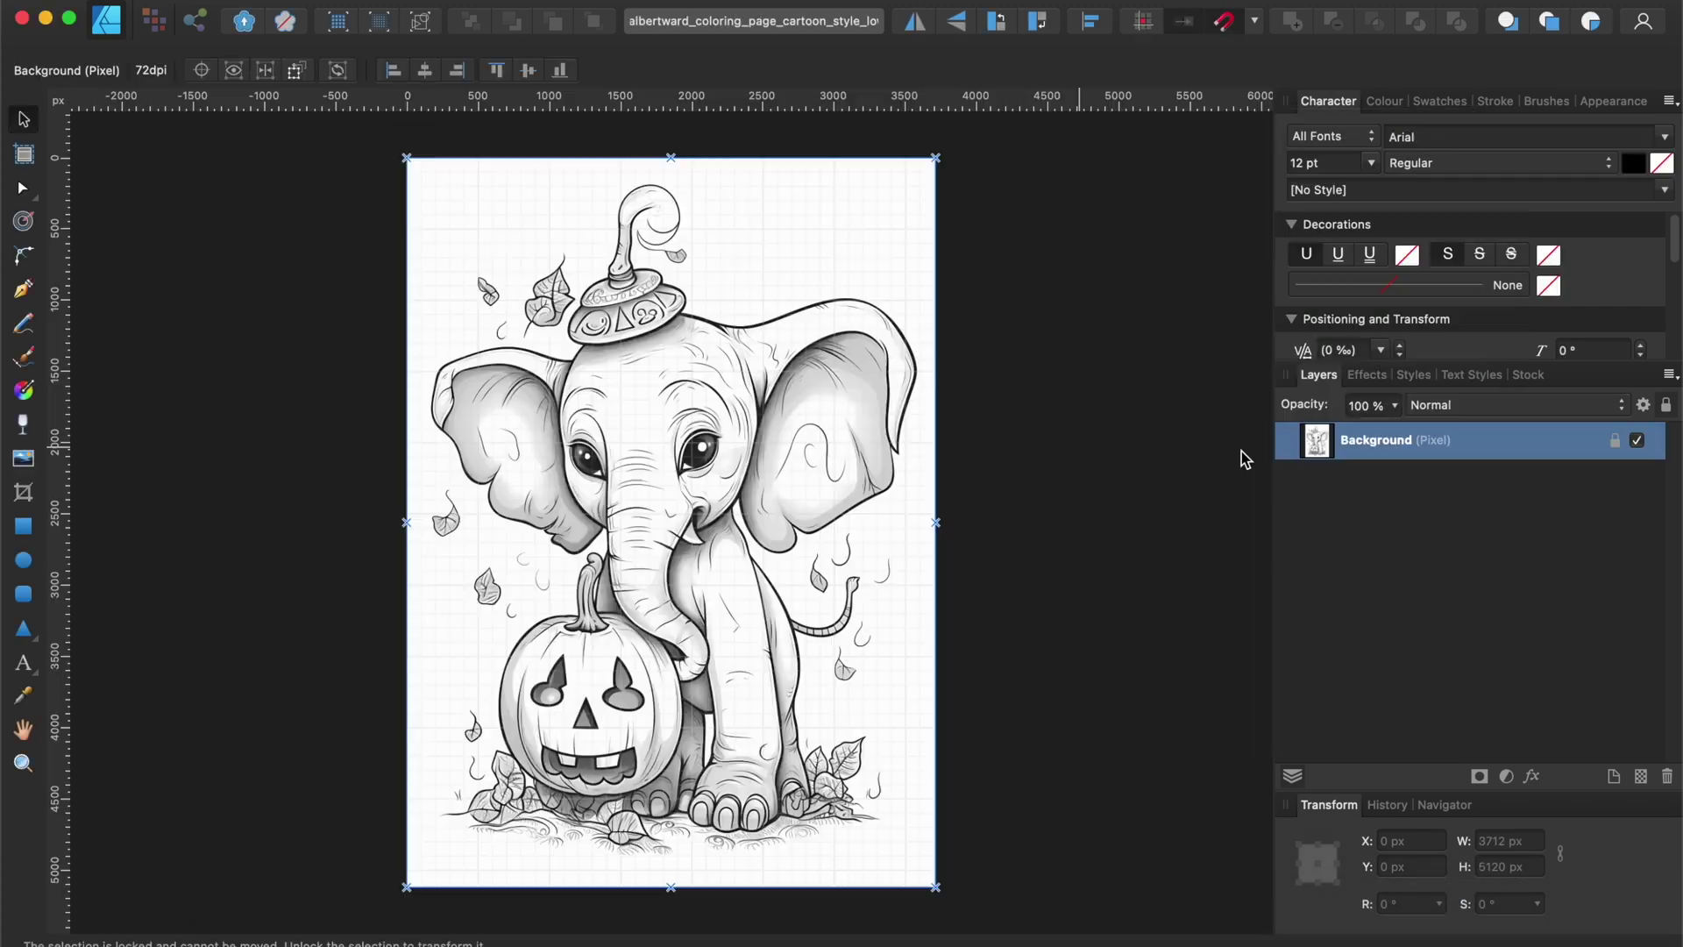
{"action": "left_click", "coordinate": [1616, 441]}
{"action": "right_click", "coordinate": [1440, 447]}
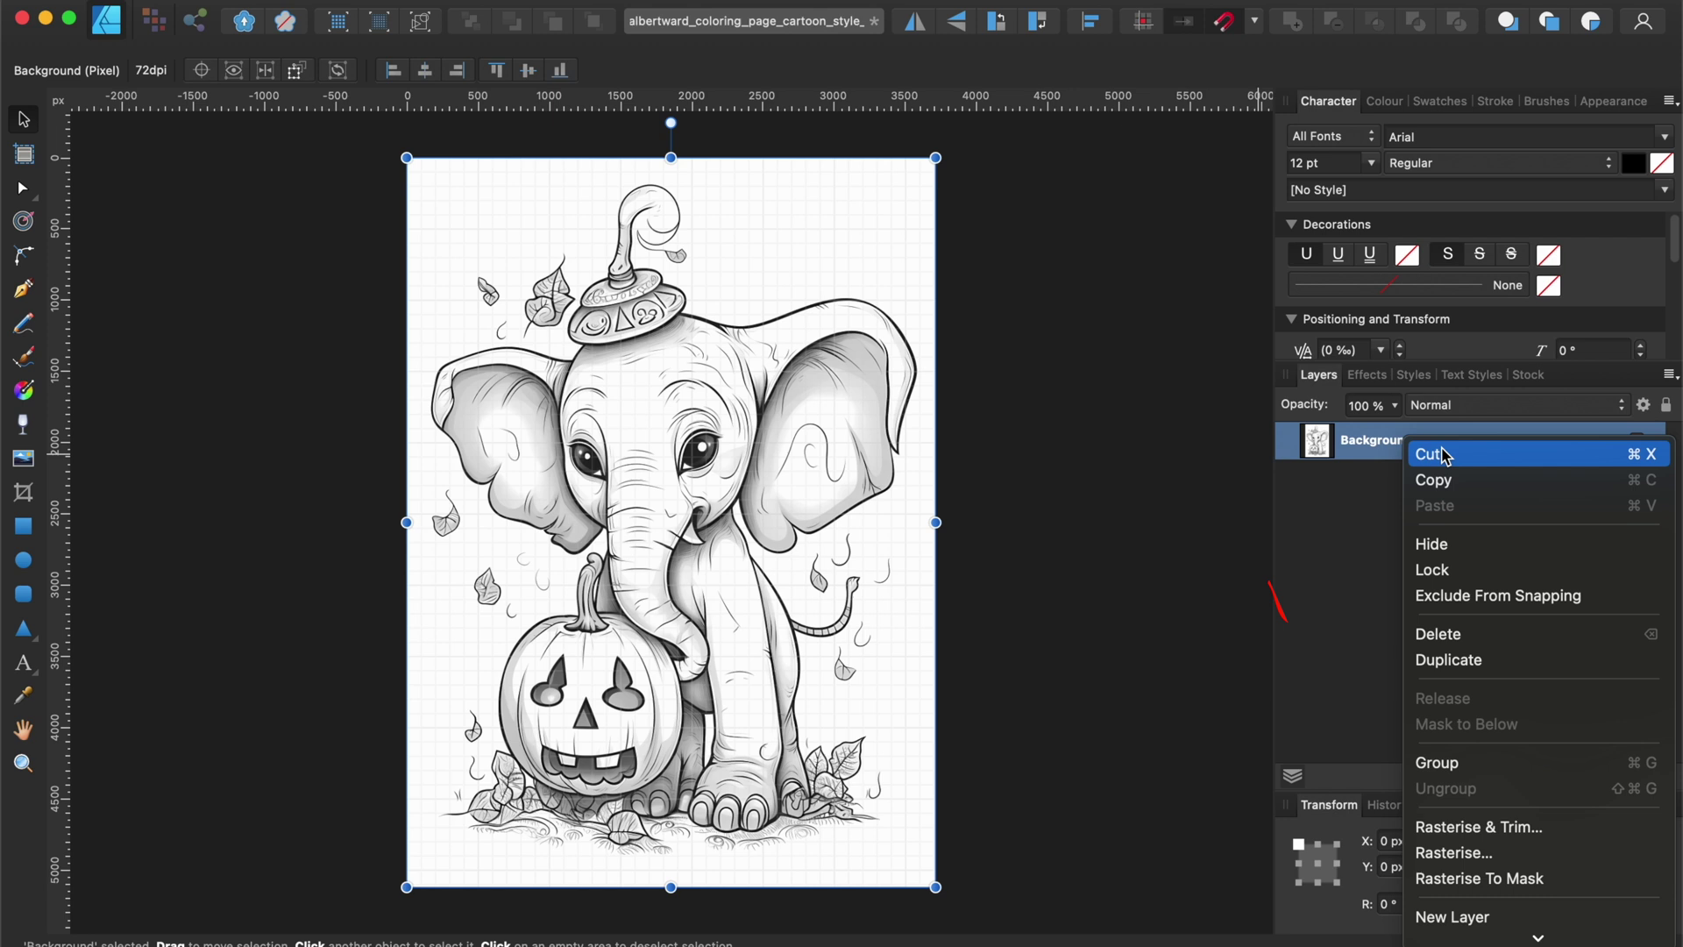
{"action": "left_click", "coordinate": [1495, 861]}
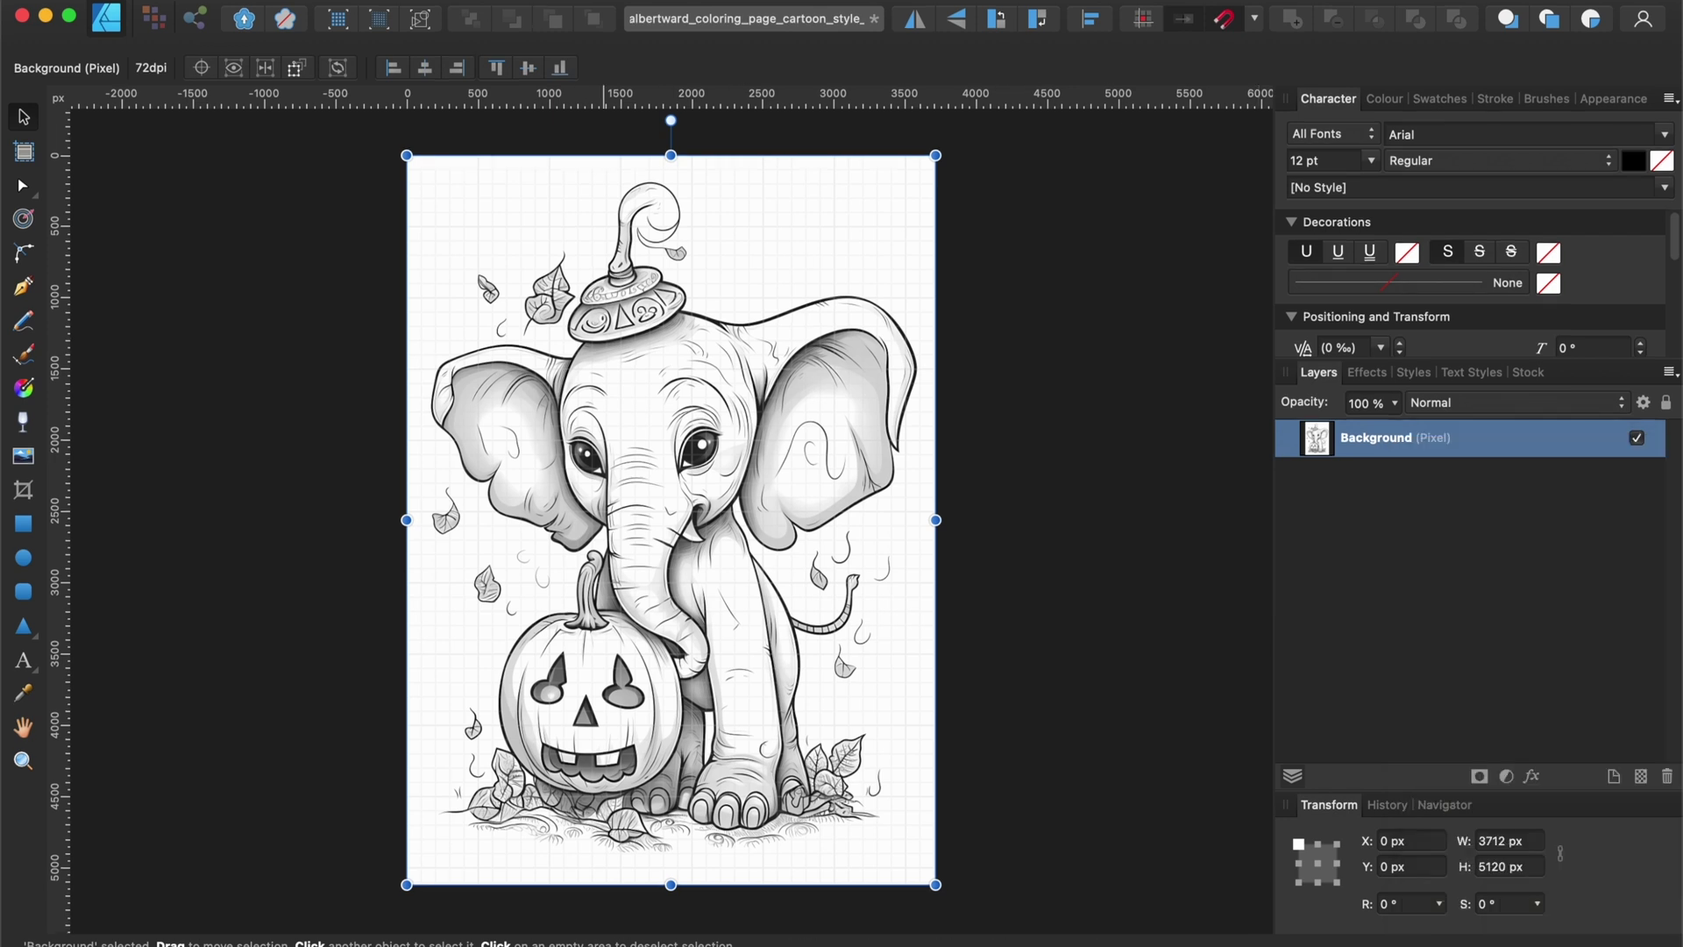
{"action": "left_click", "coordinate": [372, 0]}
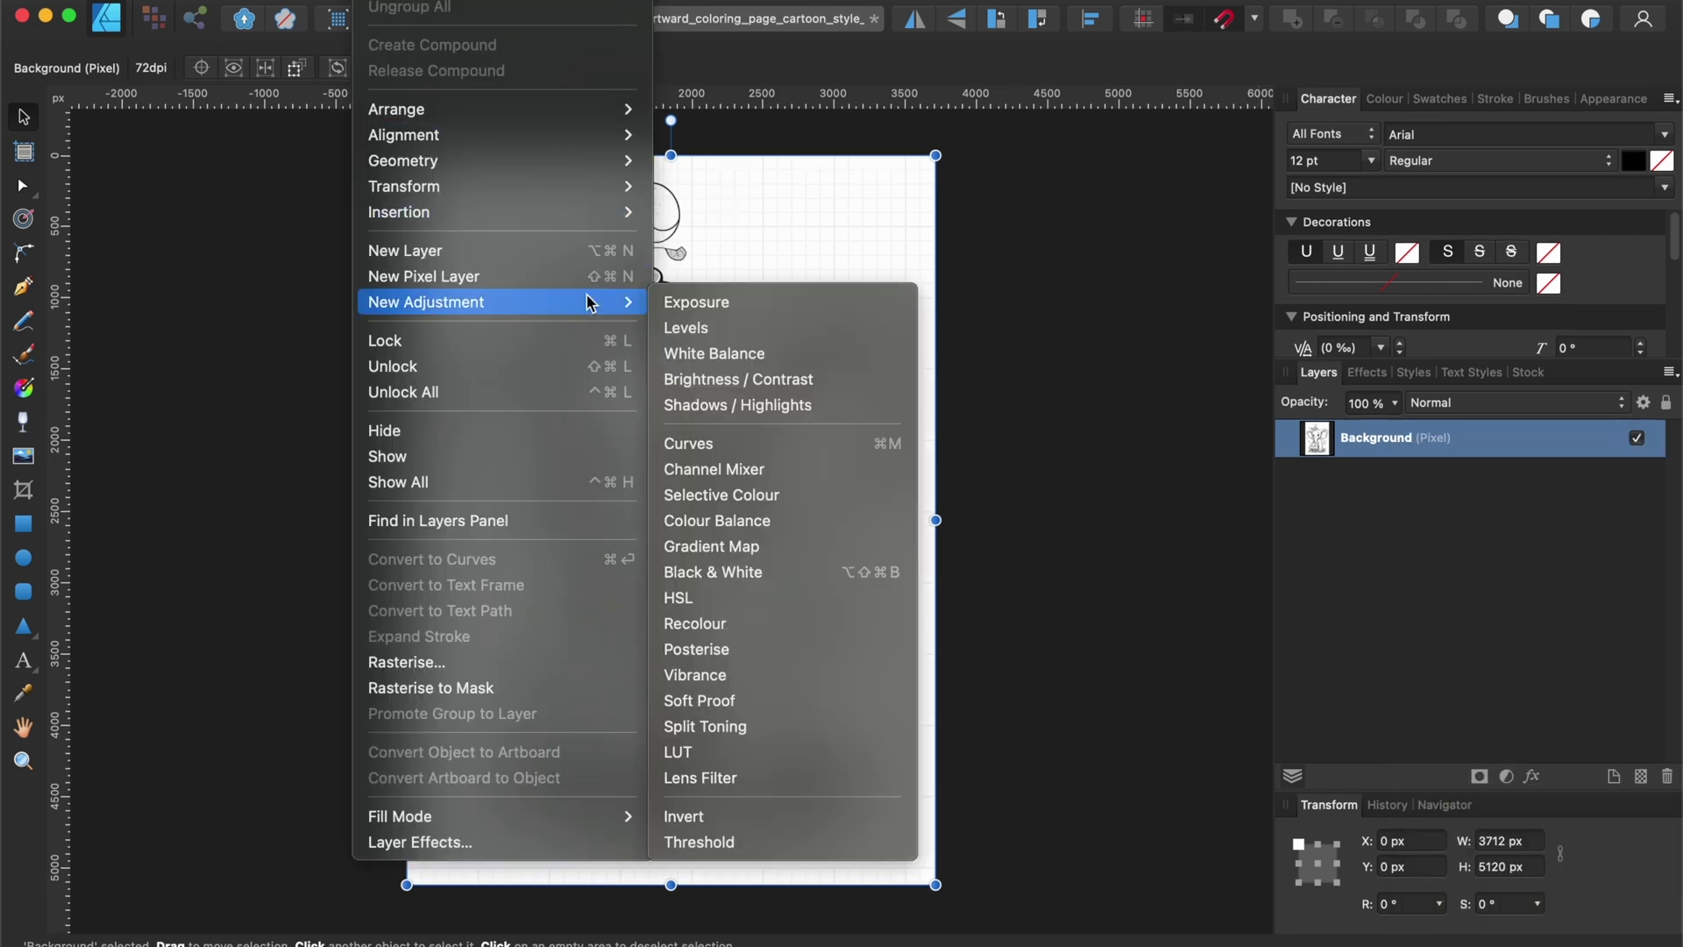
Add a Levels adjustment and settle on 27% black level and 55% white level.
{"action": "left_click", "coordinate": [761, 330]}
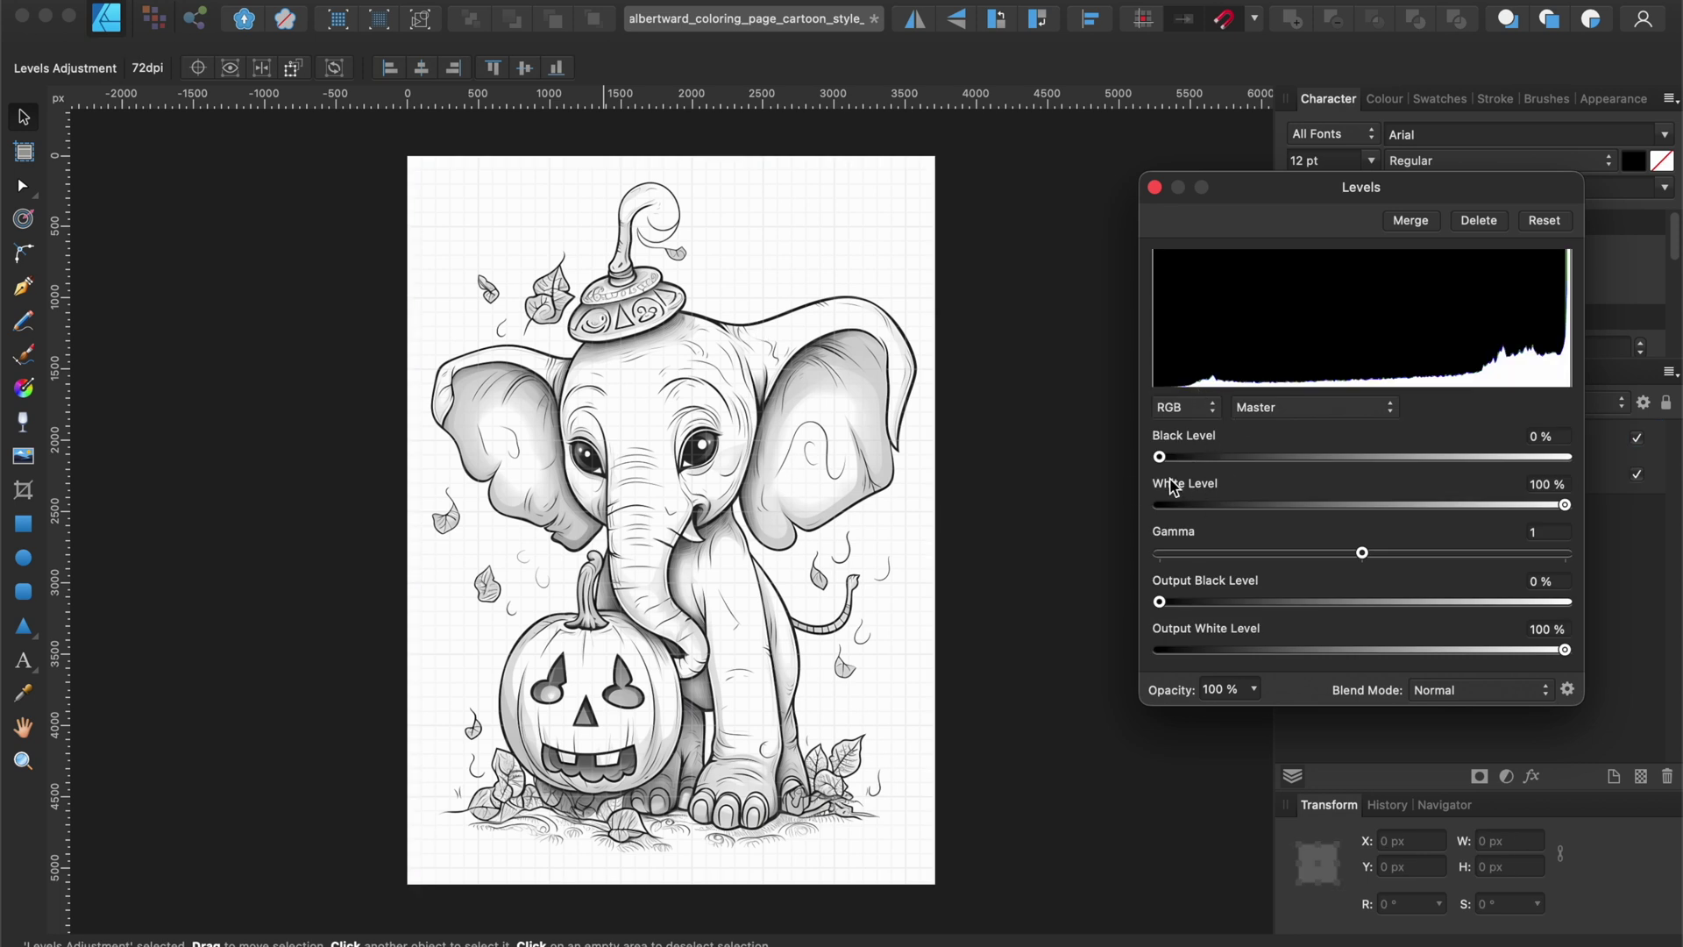
{"action": "mouse_move", "coordinate": [1161, 459]}
{"action": "left_mouse_down"}
{"action": "mouse_move", "coordinate": [1451, 458]}
{"action": "mouse_move", "coordinate": [1156, 456]}
{"action": "left_mouse_up"}
{"action": "mouse_move", "coordinate": [1565, 506]}
{"action": "left_mouse_down"}
{"action": "mouse_move", "coordinate": [1435, 506]}
{"action": "mouse_move", "coordinate": [1473, 506]}
{"action": "left_mouse_up"}
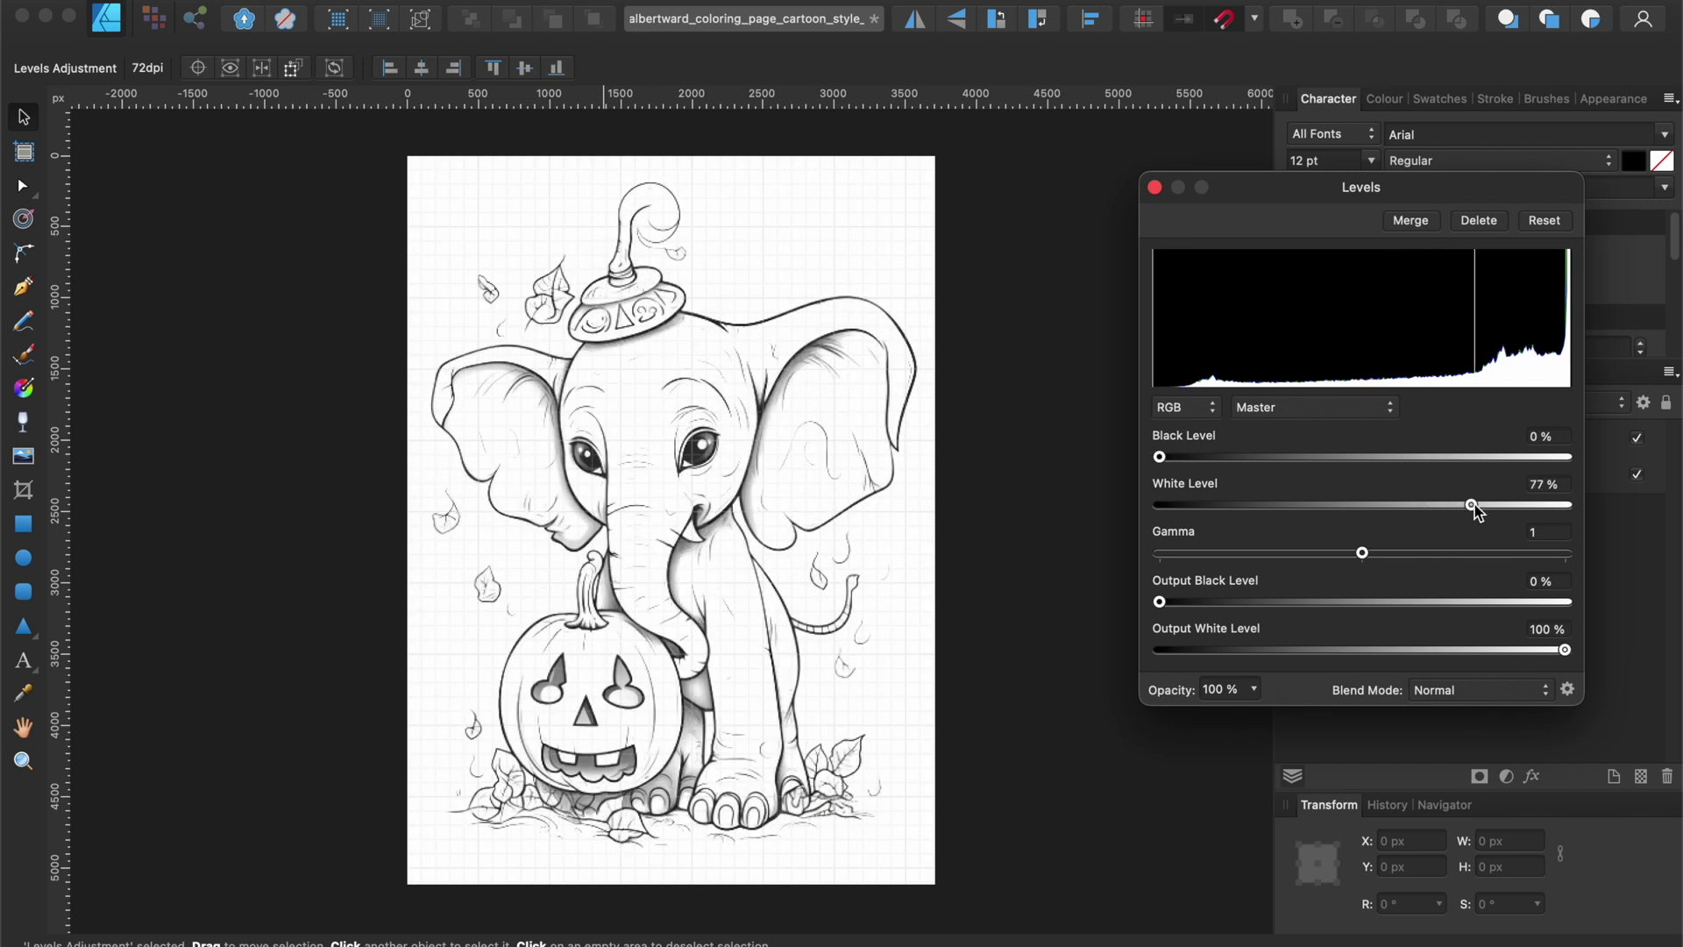
{"action": "mouse_move", "coordinate": [1159, 457]}
{"action": "left_mouse_down"}
{"action": "mouse_move", "coordinate": [1304, 457]}
{"action": "mouse_move", "coordinate": [1131, 460]}
{"action": "left_mouse_up"}
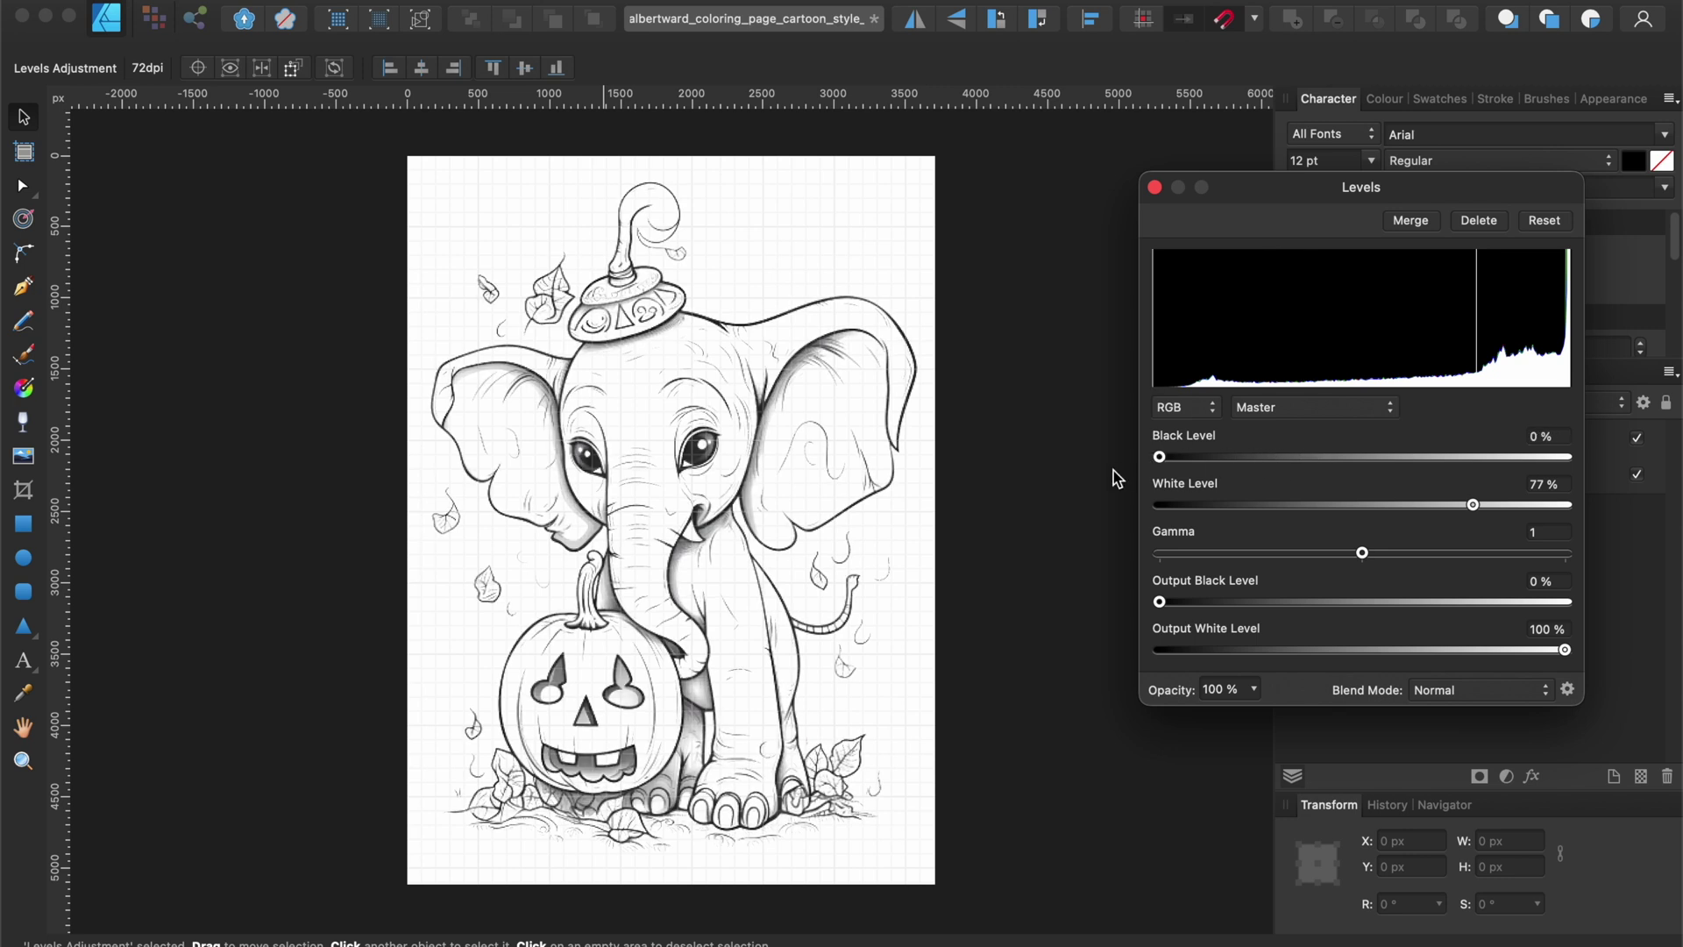
{"action": "left_click_drag", "start_coordinate": [1473, 506], "coordinate": [1593, 507]}
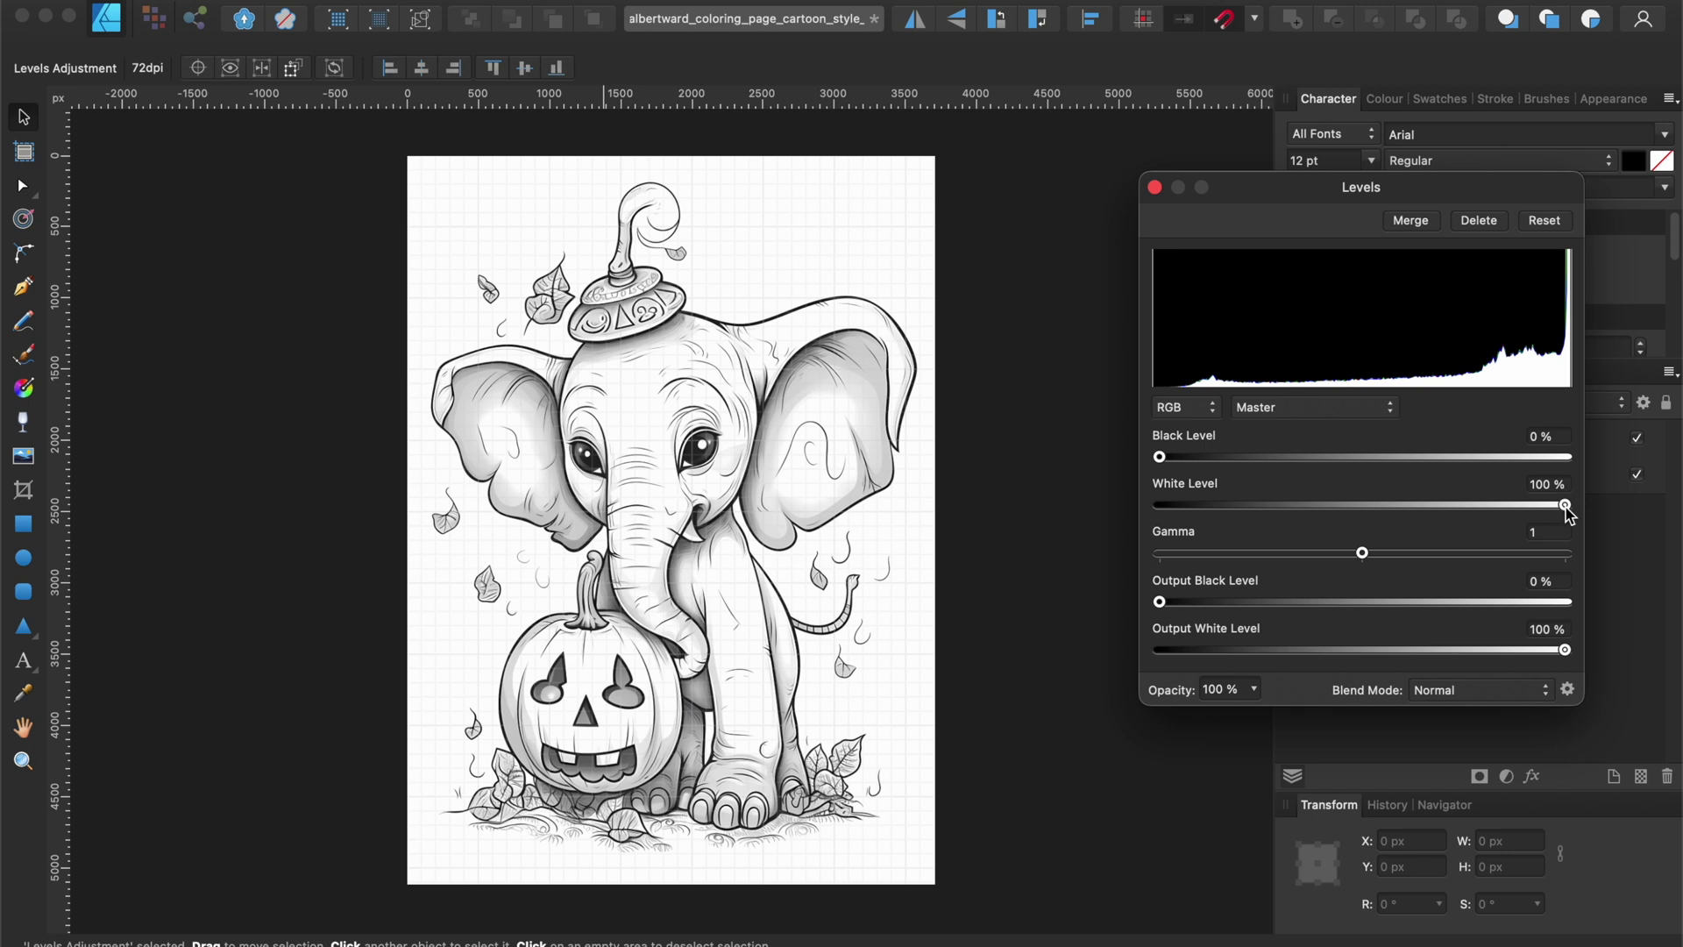
{"action": "left_click_drag", "start_coordinate": [1566, 506], "coordinate": [1385, 506]}
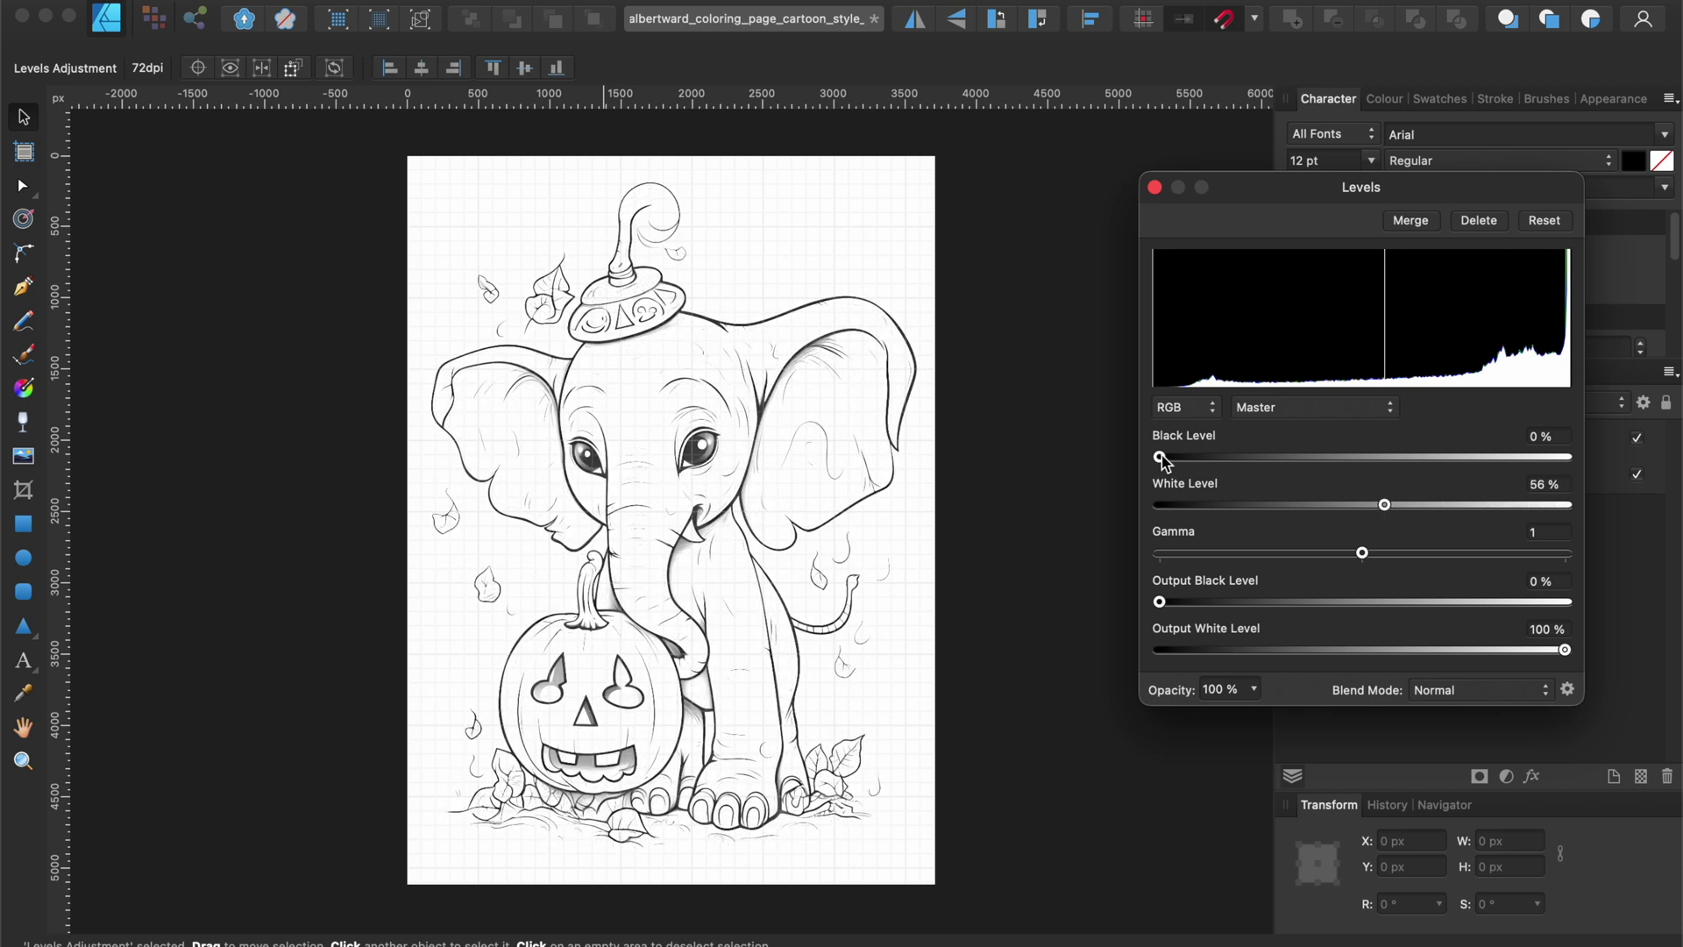
{"action": "mouse_move", "coordinate": [1164, 462]}
{"action": "left_mouse_down"}
{"action": "mouse_move", "coordinate": [1302, 473]}
{"action": "mouse_move", "coordinate": [1270, 472]}
{"action": "left_mouse_up"}
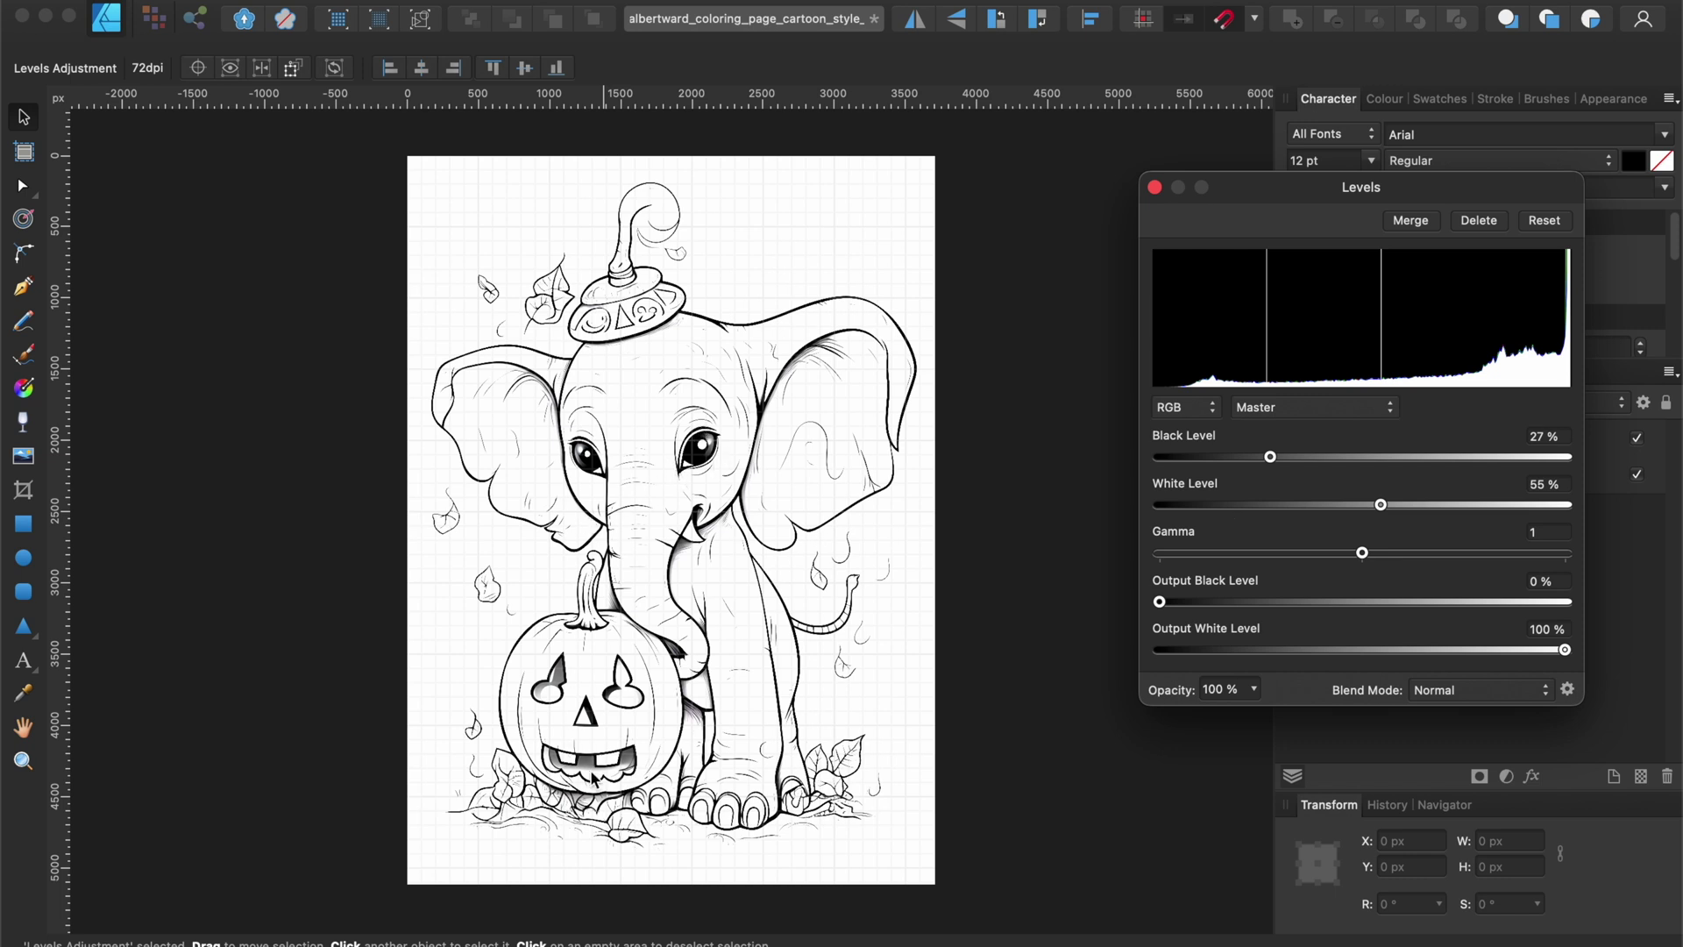
{"action": "left_click", "coordinate": [1042, 455]}
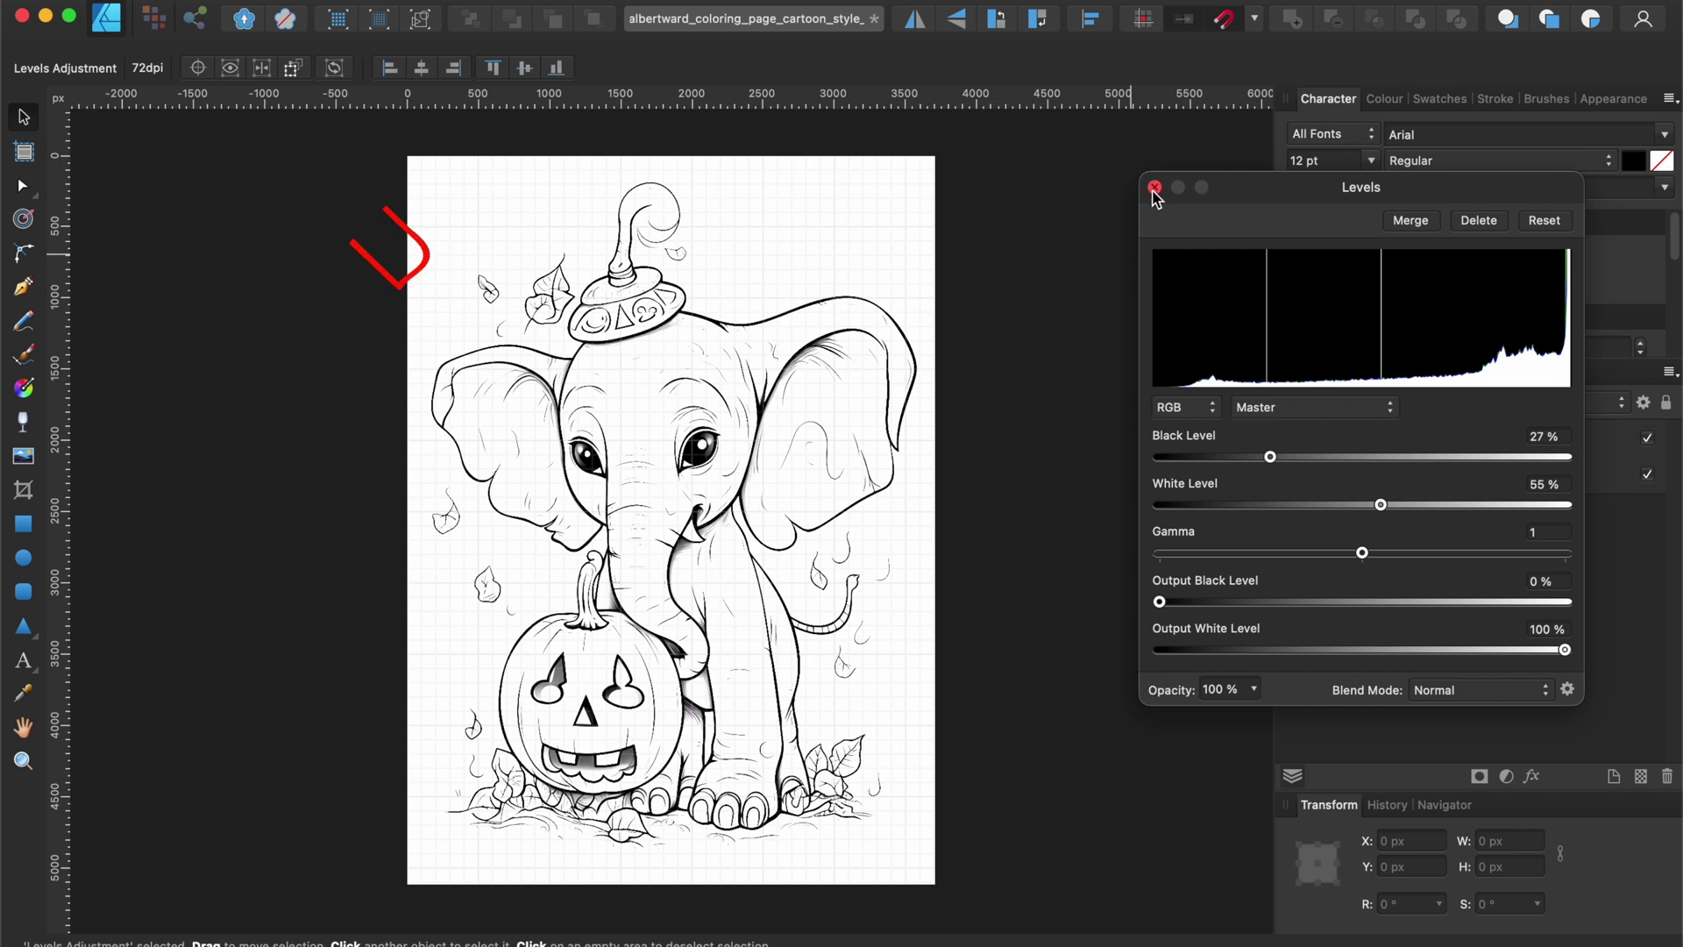
In the Pixel persona, zoom into the pumpkin and erase the grey shading in its left eye.
{"action": "left_click", "coordinate": [1155, 188]}
{"action": "left_click", "coordinate": [158, 21]}
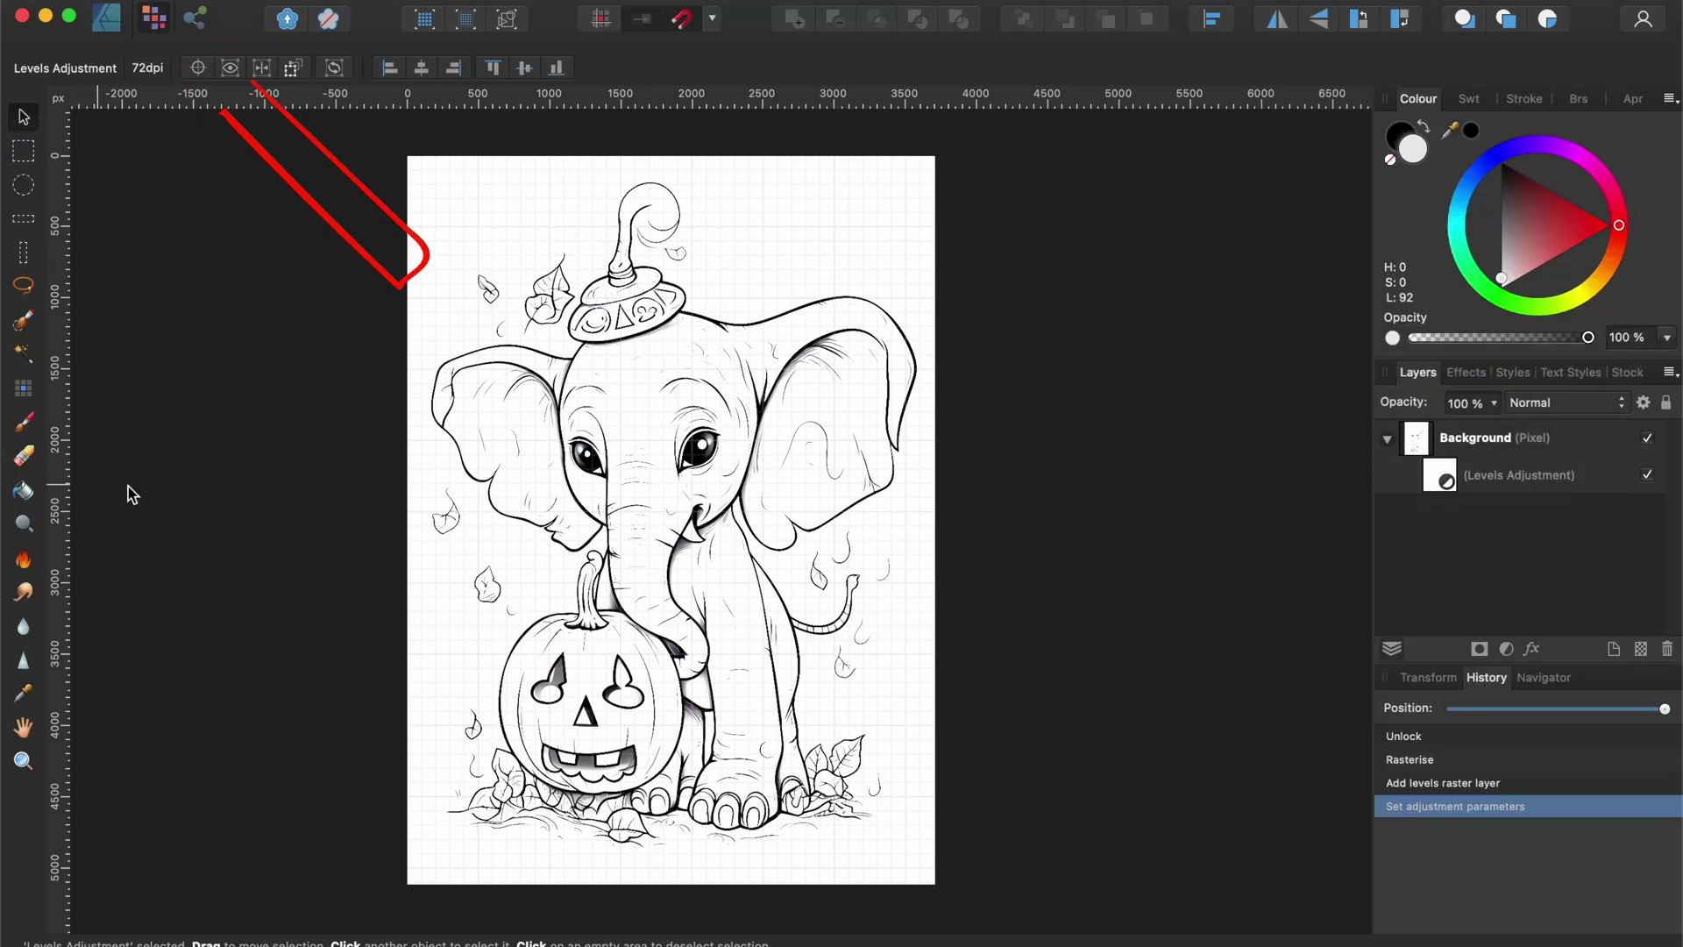
{"action": "scroll", "coordinate": [583, 668], "scroll_direction": "up", "scroll_amount": 5}
{"action": "scroll", "coordinate": [580, 659], "scroll_direction": "up", "scroll_amount": 5}
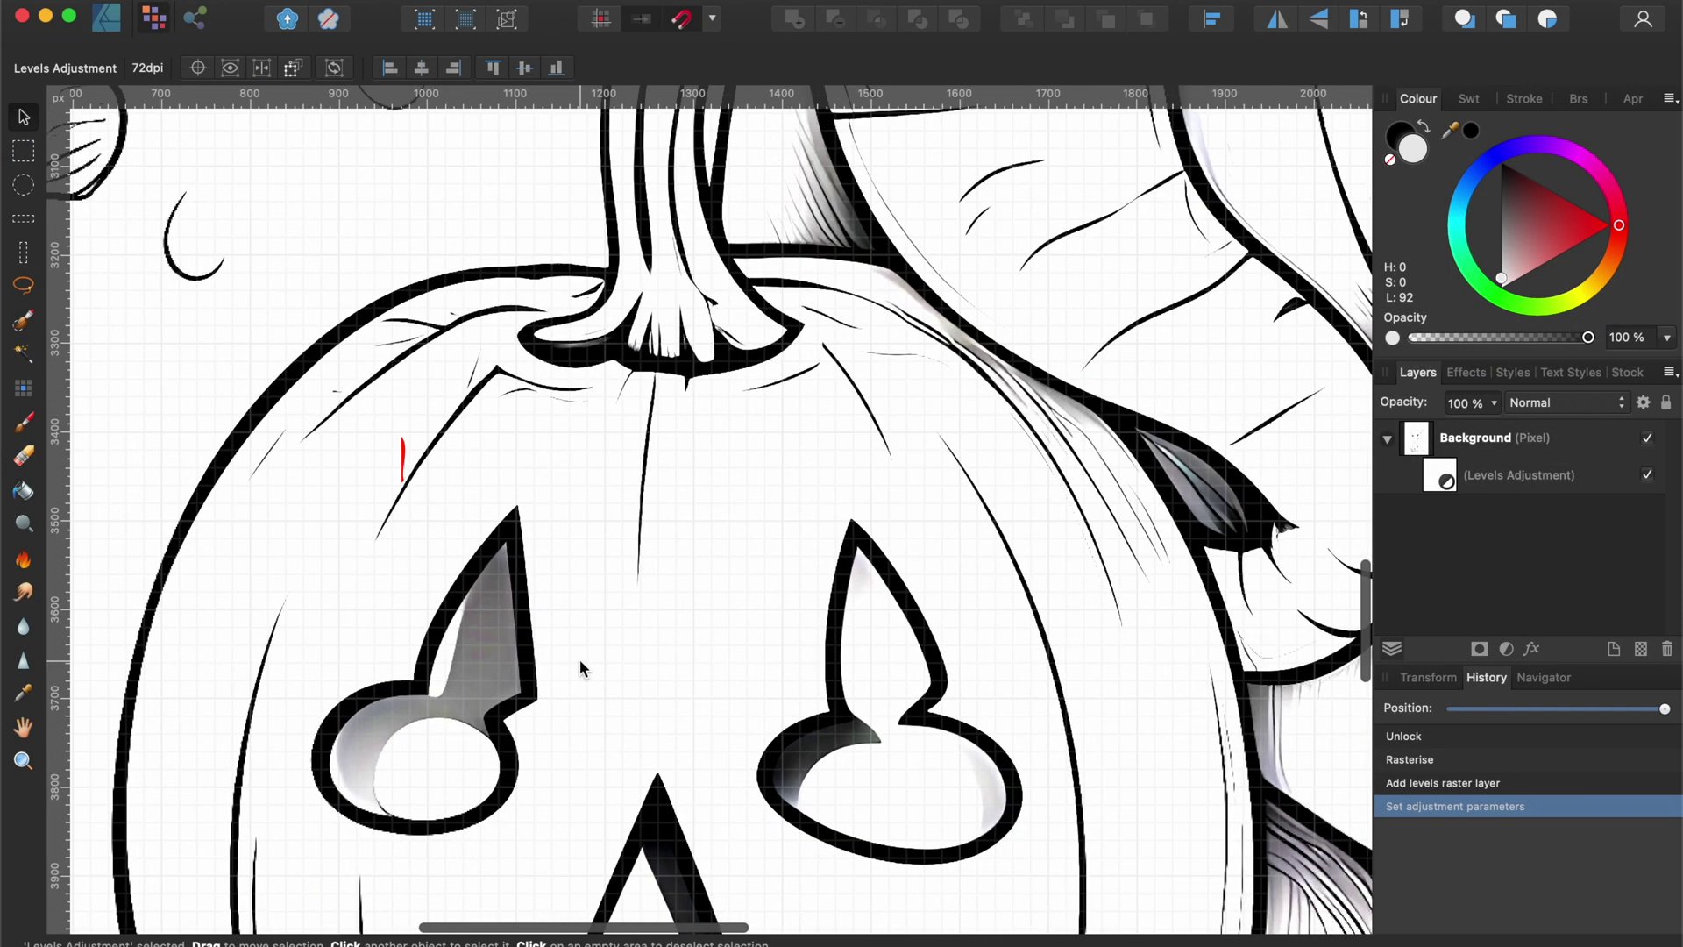
{"action": "scroll", "coordinate": [579, 668], "scroll_direction": "up", "scroll_amount": 2}
{"action": "left_click", "coordinate": [24, 455]}
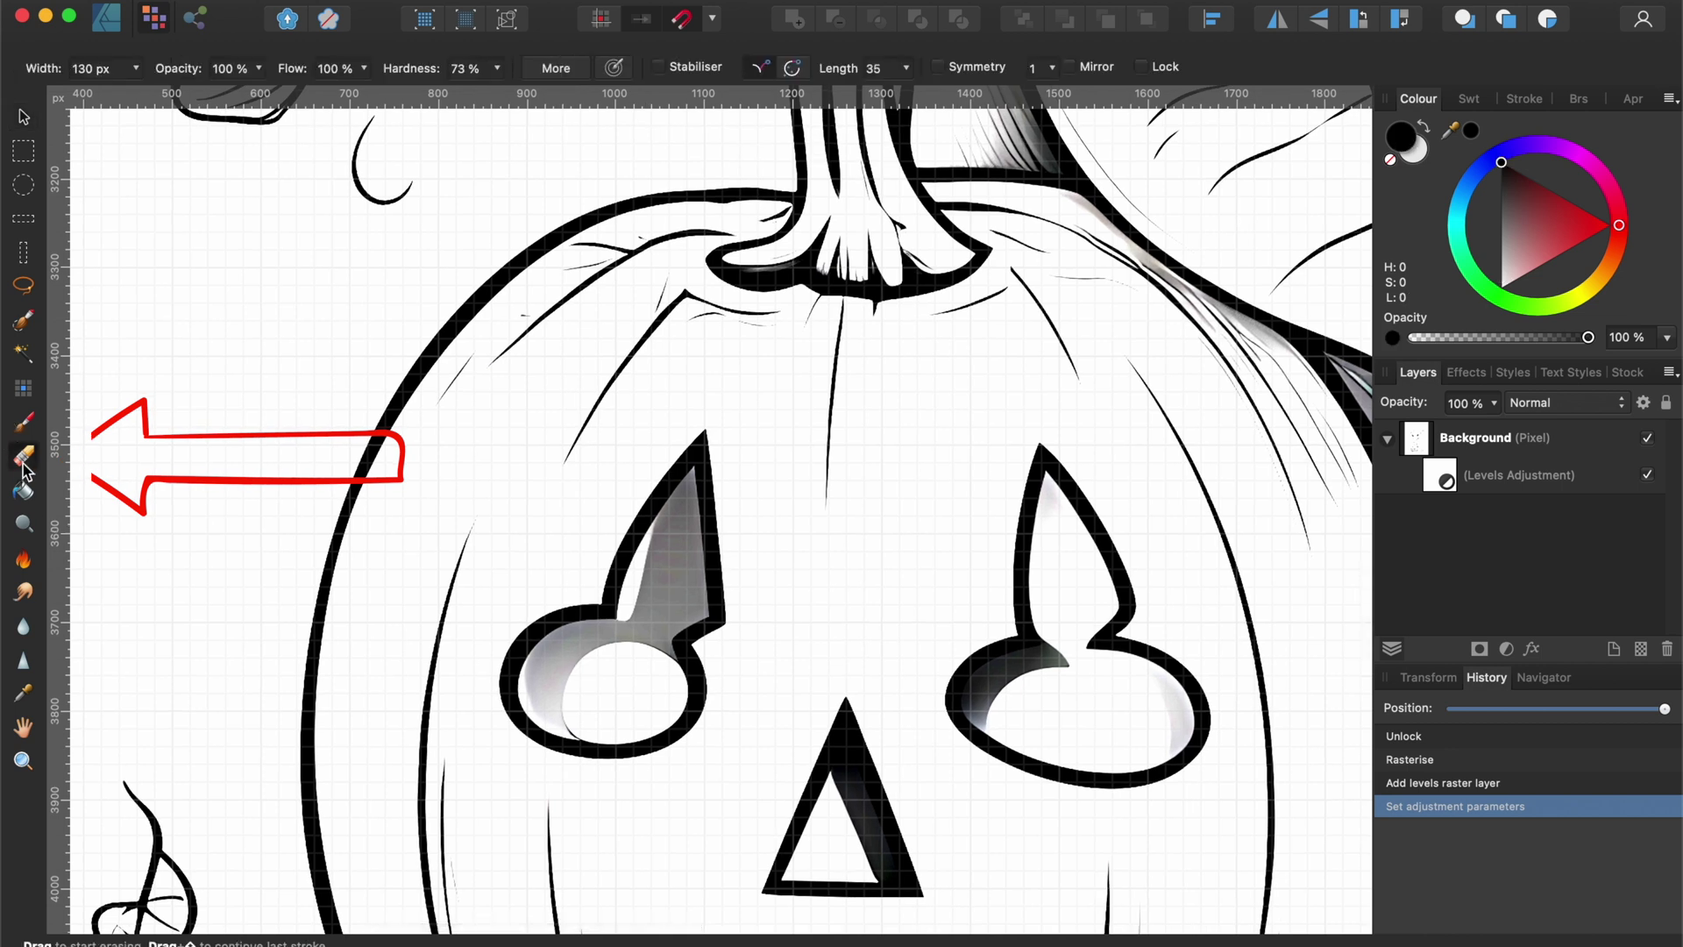
{"action": "left_click_drag", "start_coordinate": [656, 603], "coordinate": [647, 586]}
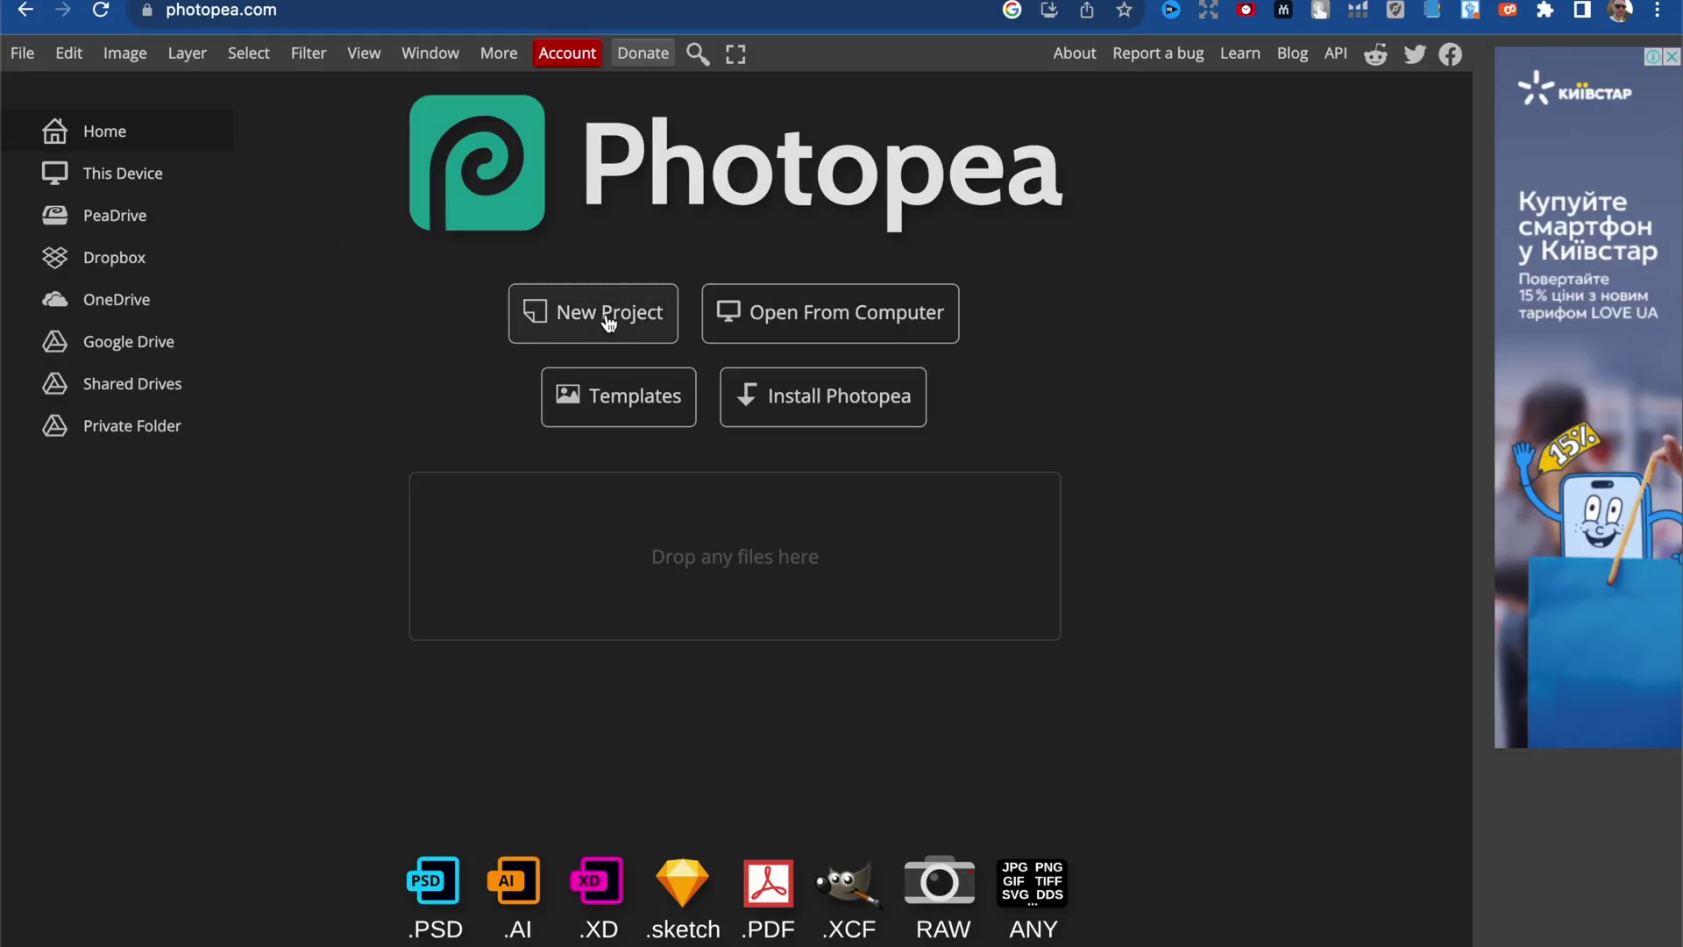
Create a new blank white 8.5 × 11 inch, 300 DPI document from the A4 preset.
{"action": "left_click", "coordinate": [631, 330]}
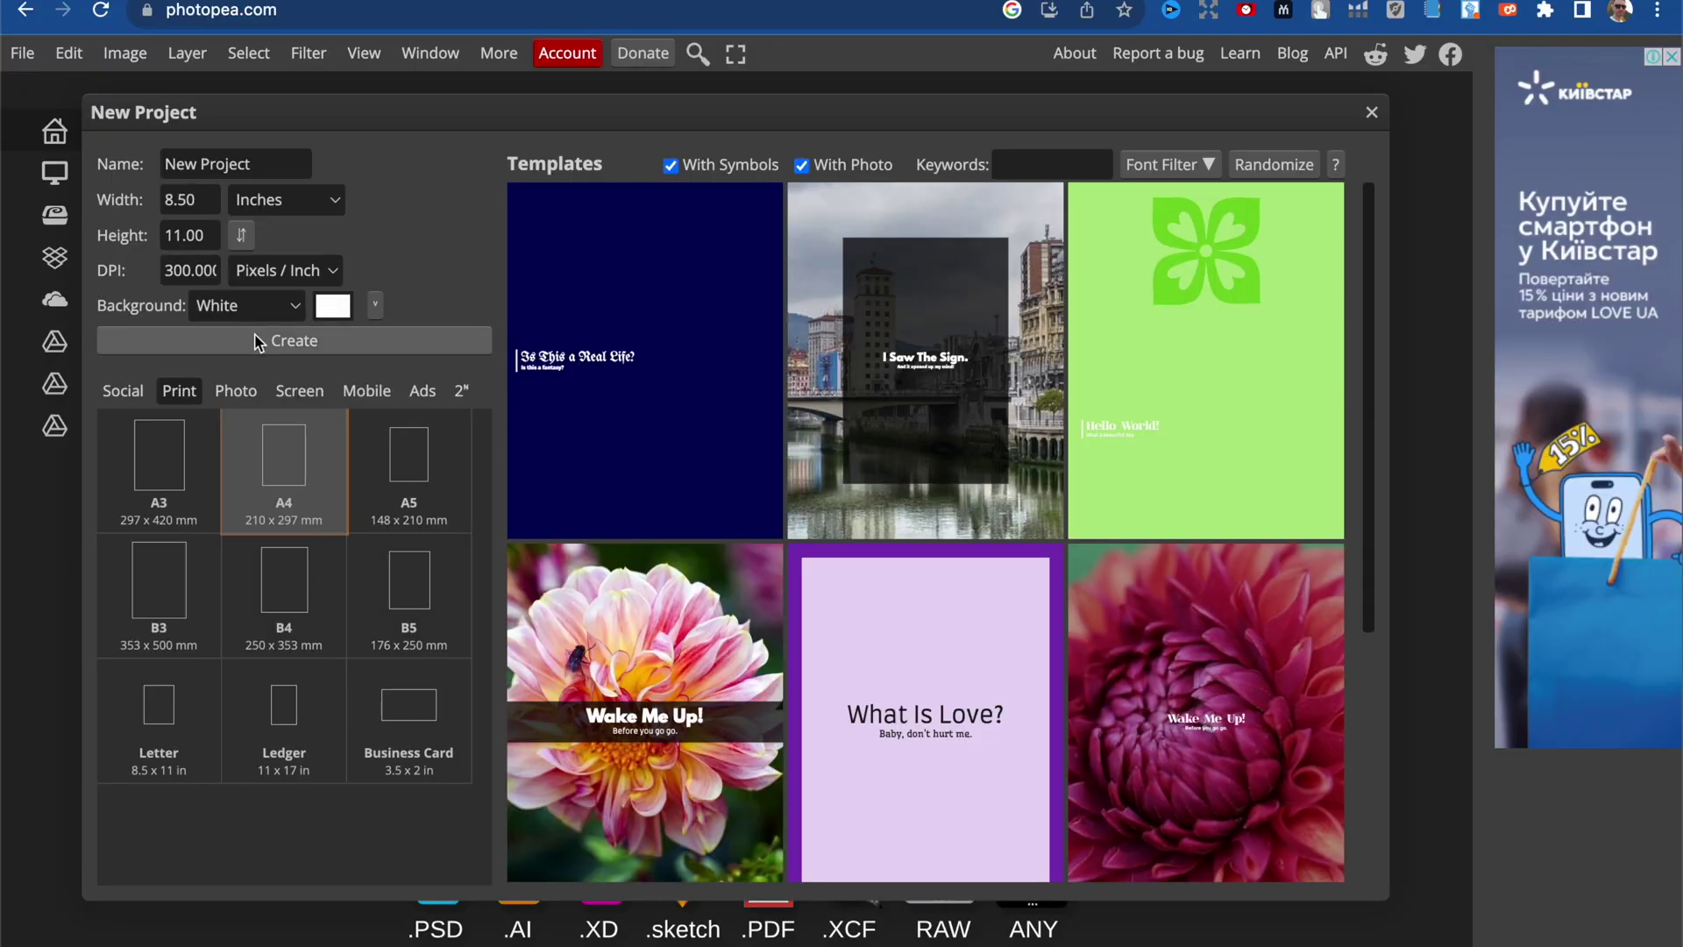
{"action": "left_click", "coordinate": [215, 491]}
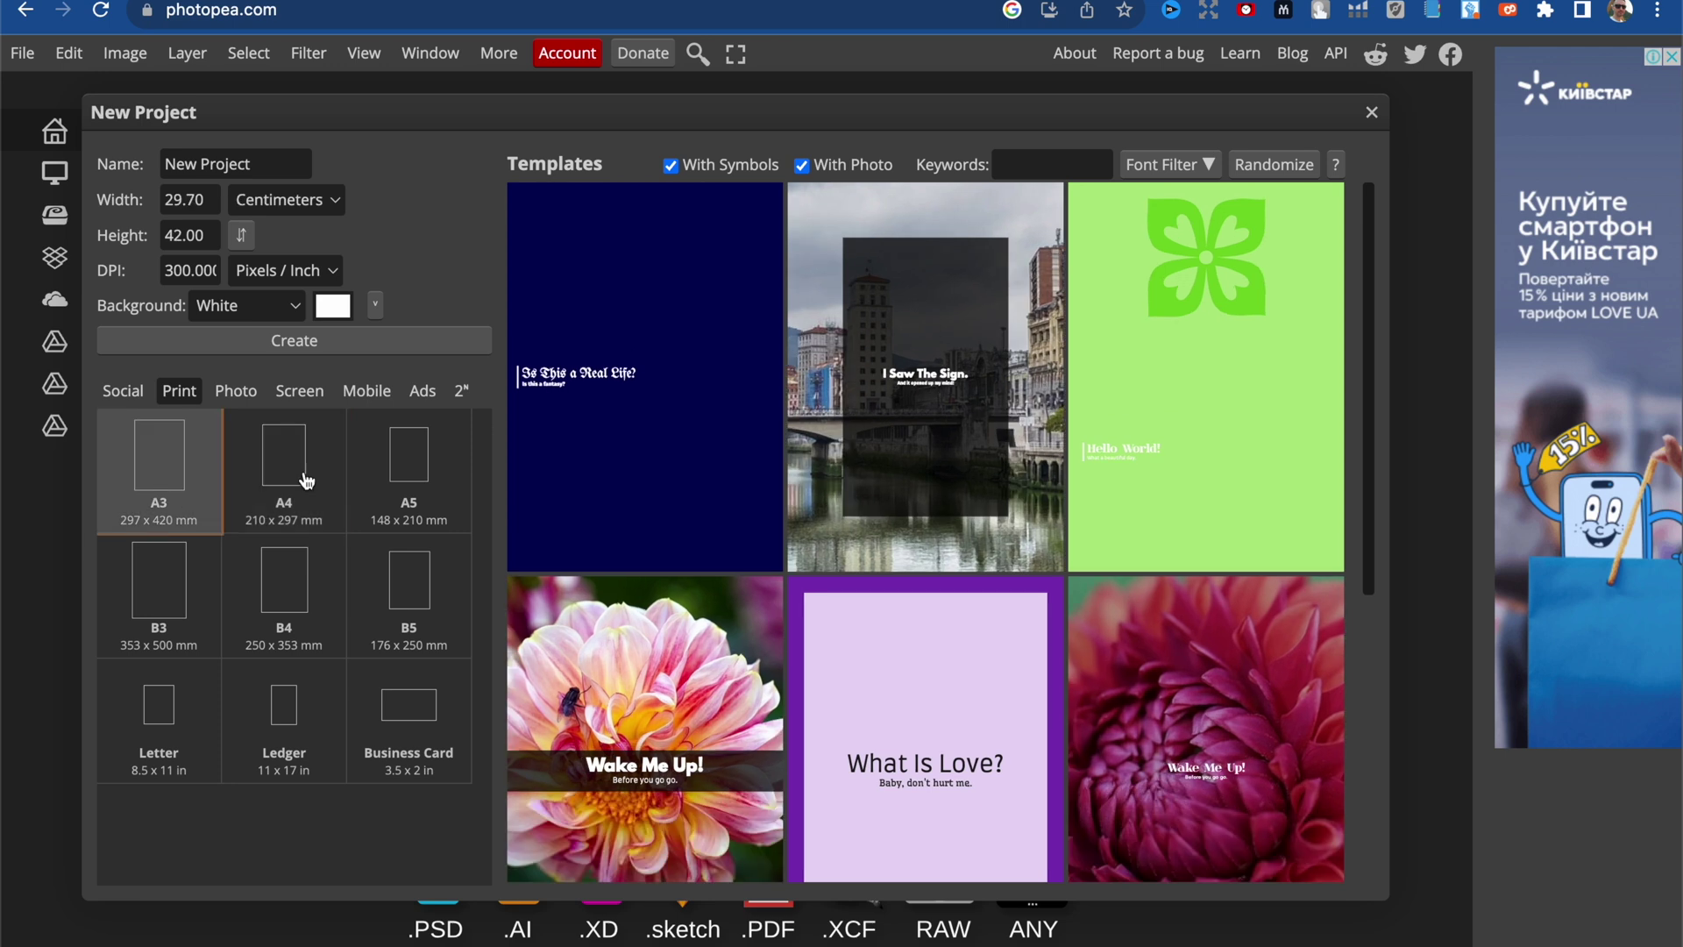
{"action": "left_click", "coordinate": [305, 480]}
{"action": "left_click", "coordinate": [285, 200]}
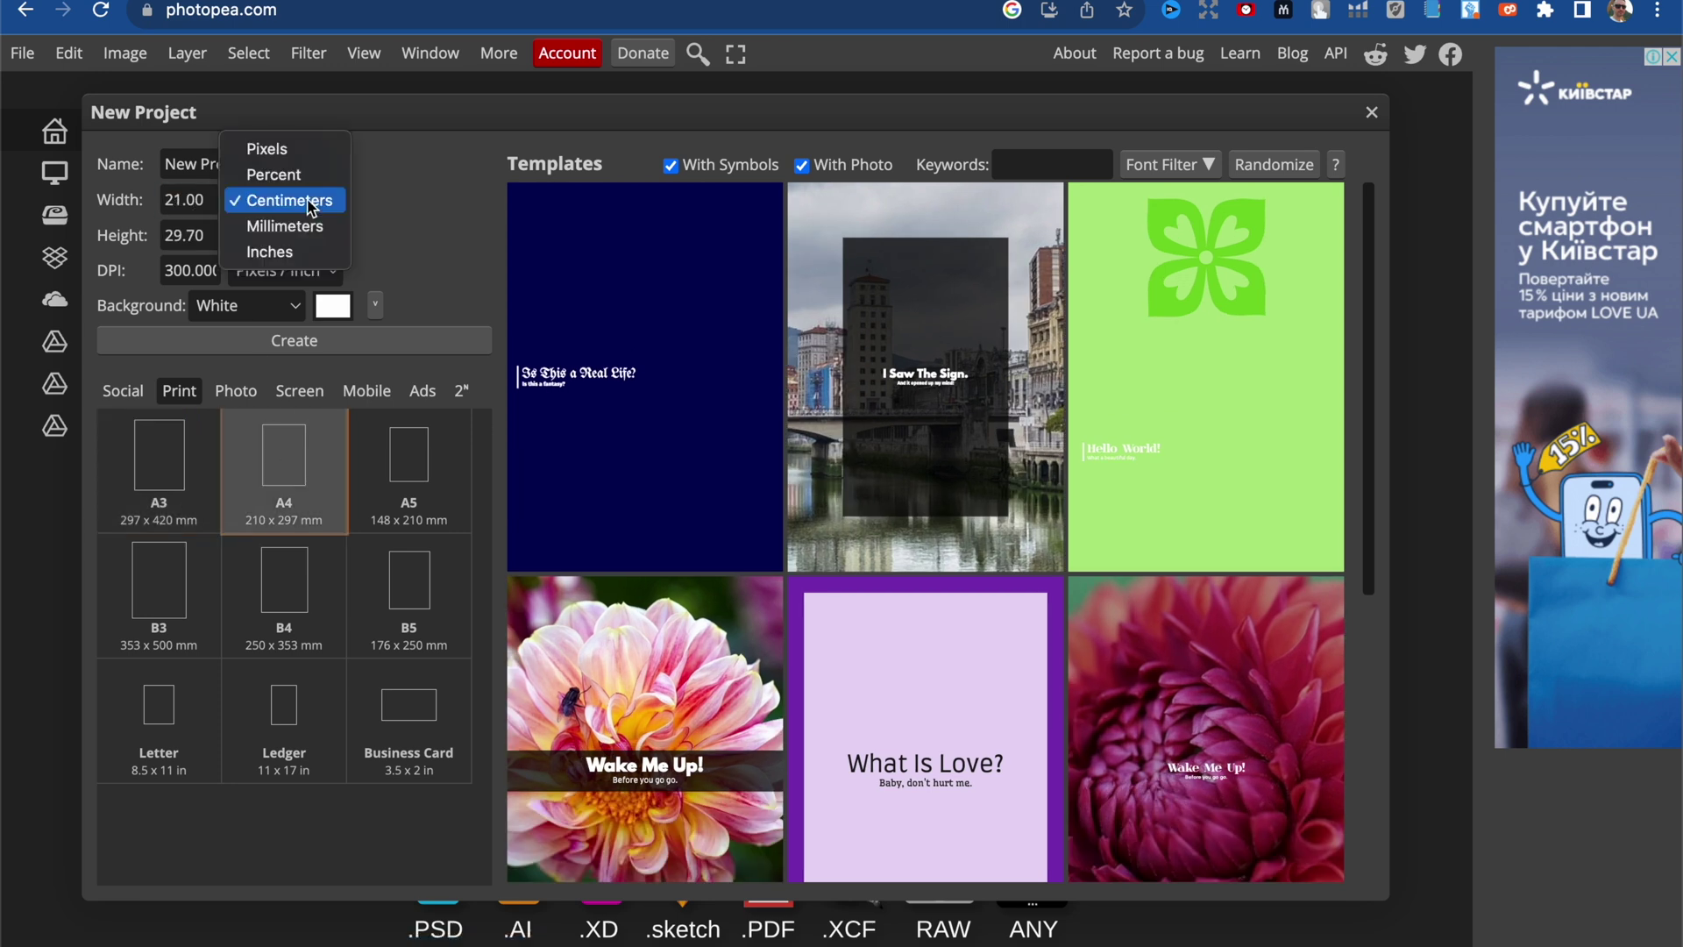
{"action": "left_click", "coordinate": [297, 251]}
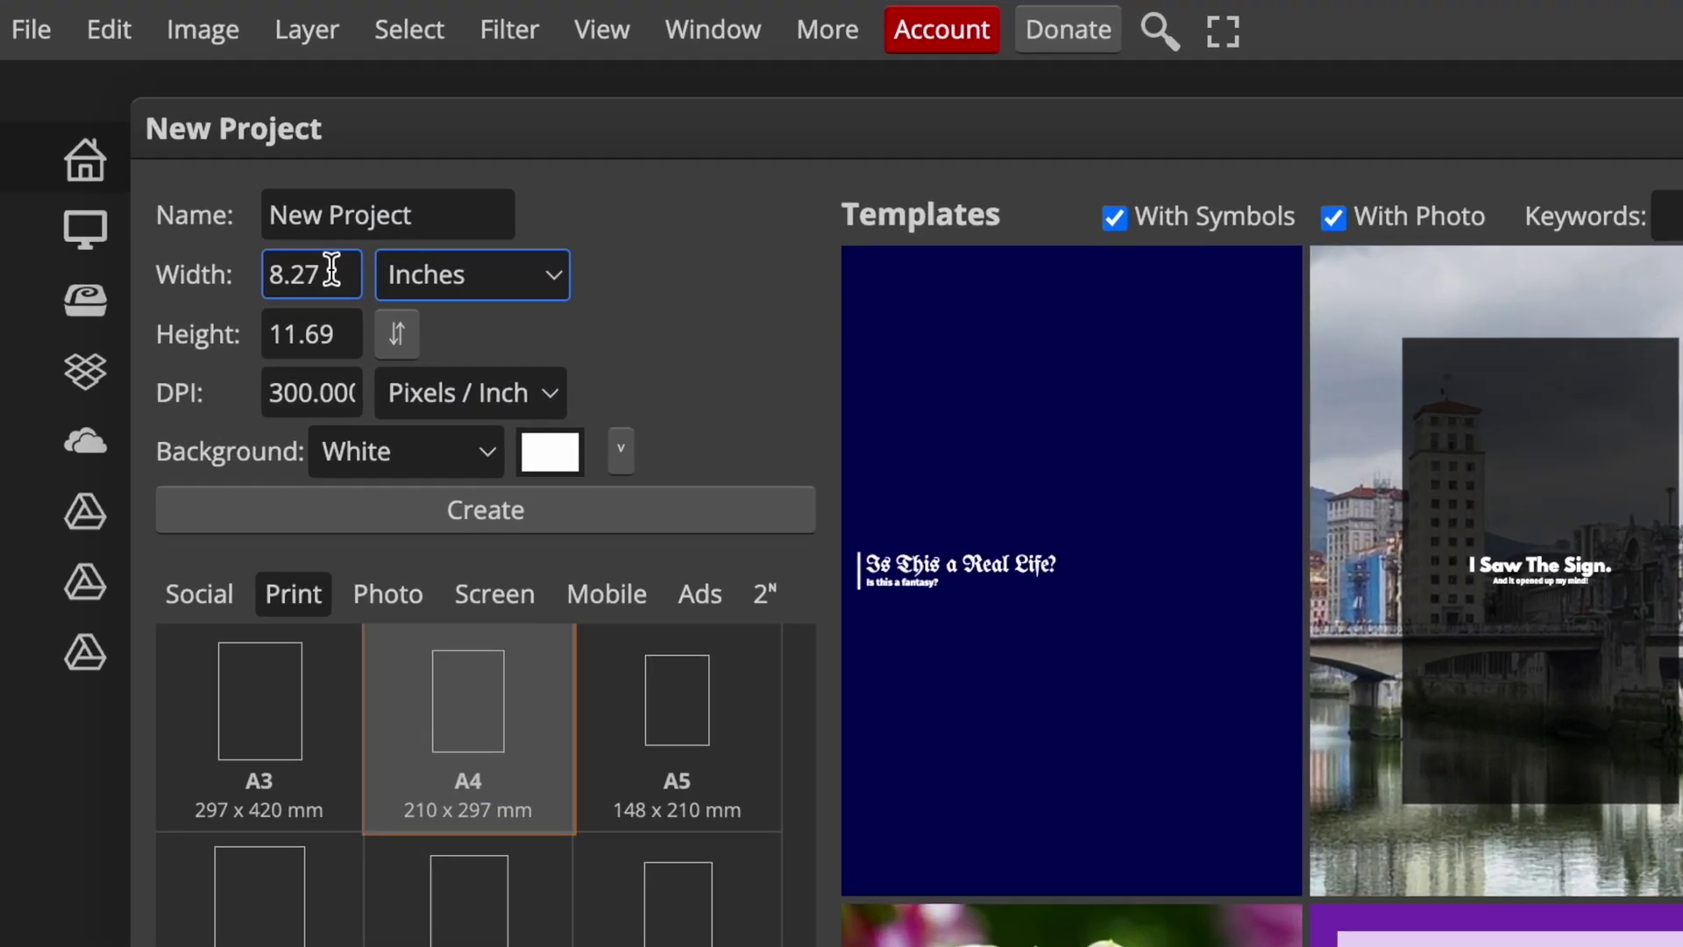
{"action": "left_click", "coordinate": [339, 274]}
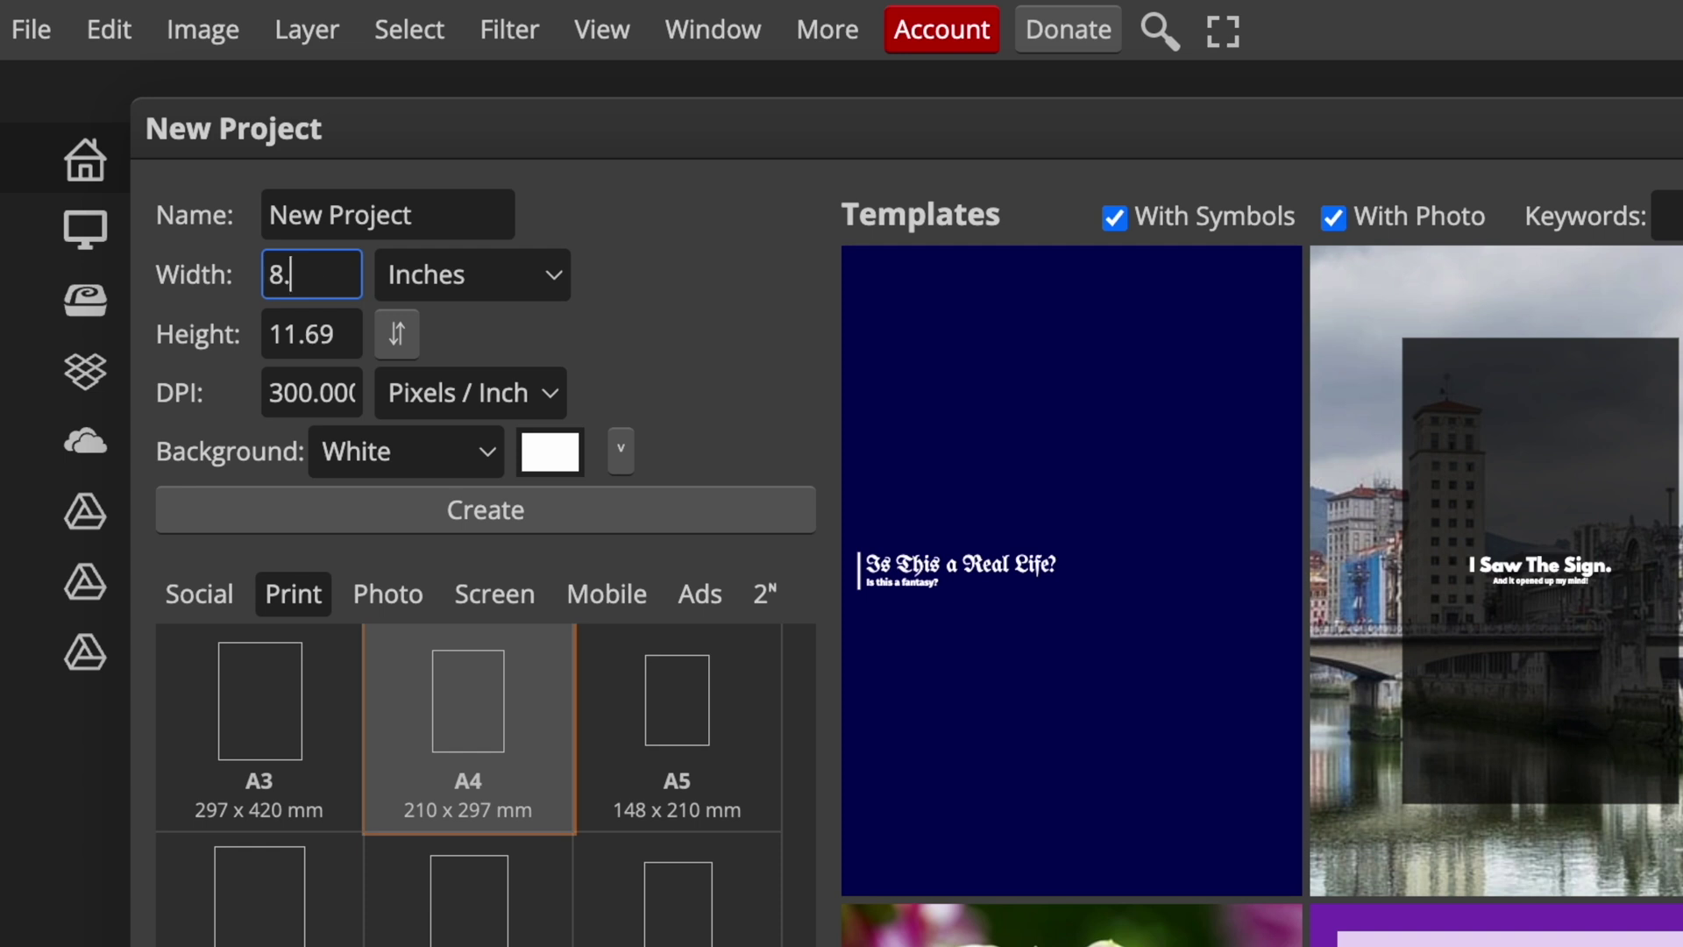
{"action": "type", "text": "5"}
{"action": "double_click", "coordinate": [342, 333]}
{"action": "type", "text": "11"}
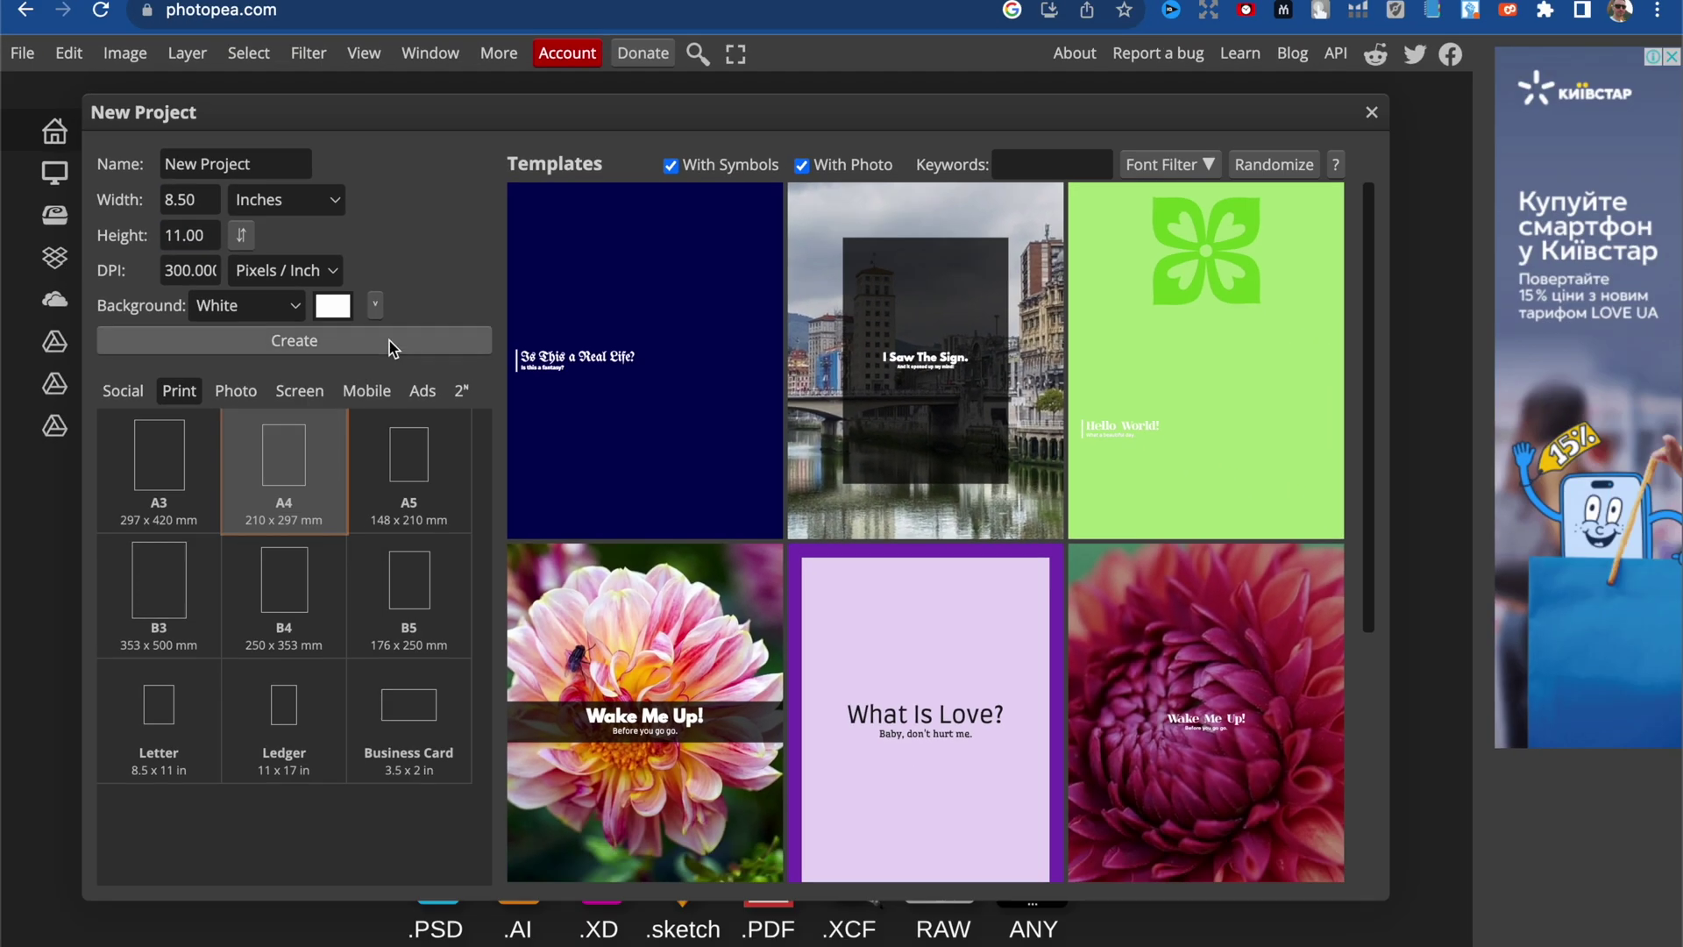
{"action": "left_click", "coordinate": [394, 342]}
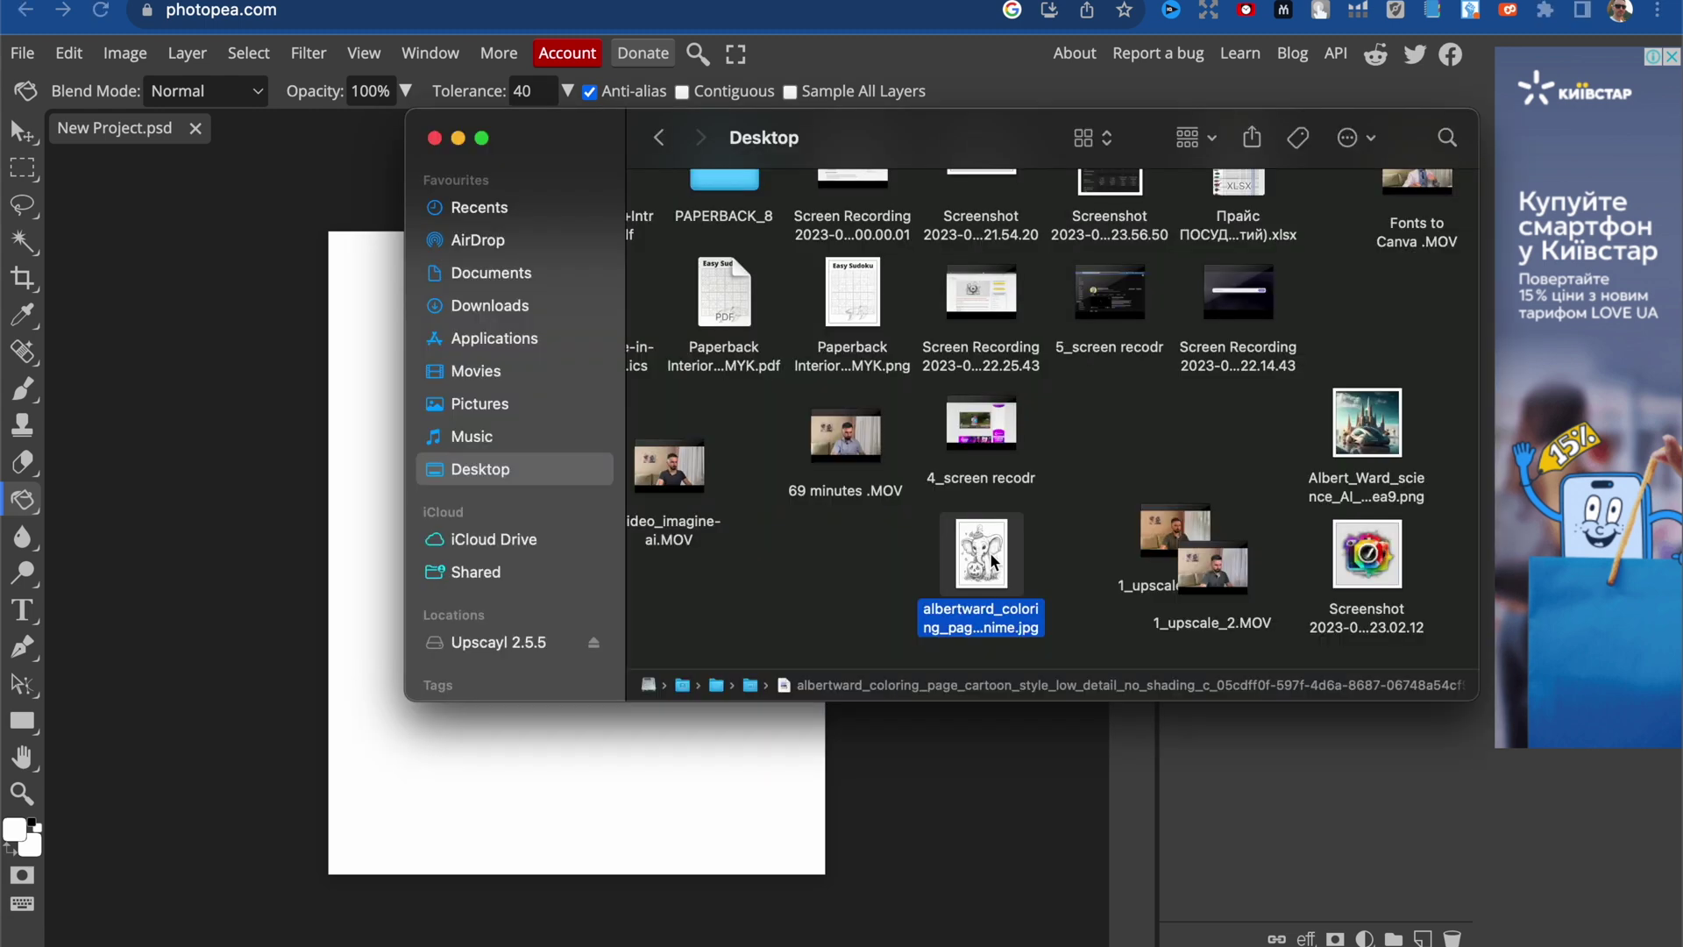
Place the elephant-and-pumpkin drawing onto the page and commit it.
{"action": "left_click_drag", "start_coordinate": [991, 561], "coordinate": [518, 486]}
{"action": "key", "text": "Return"}
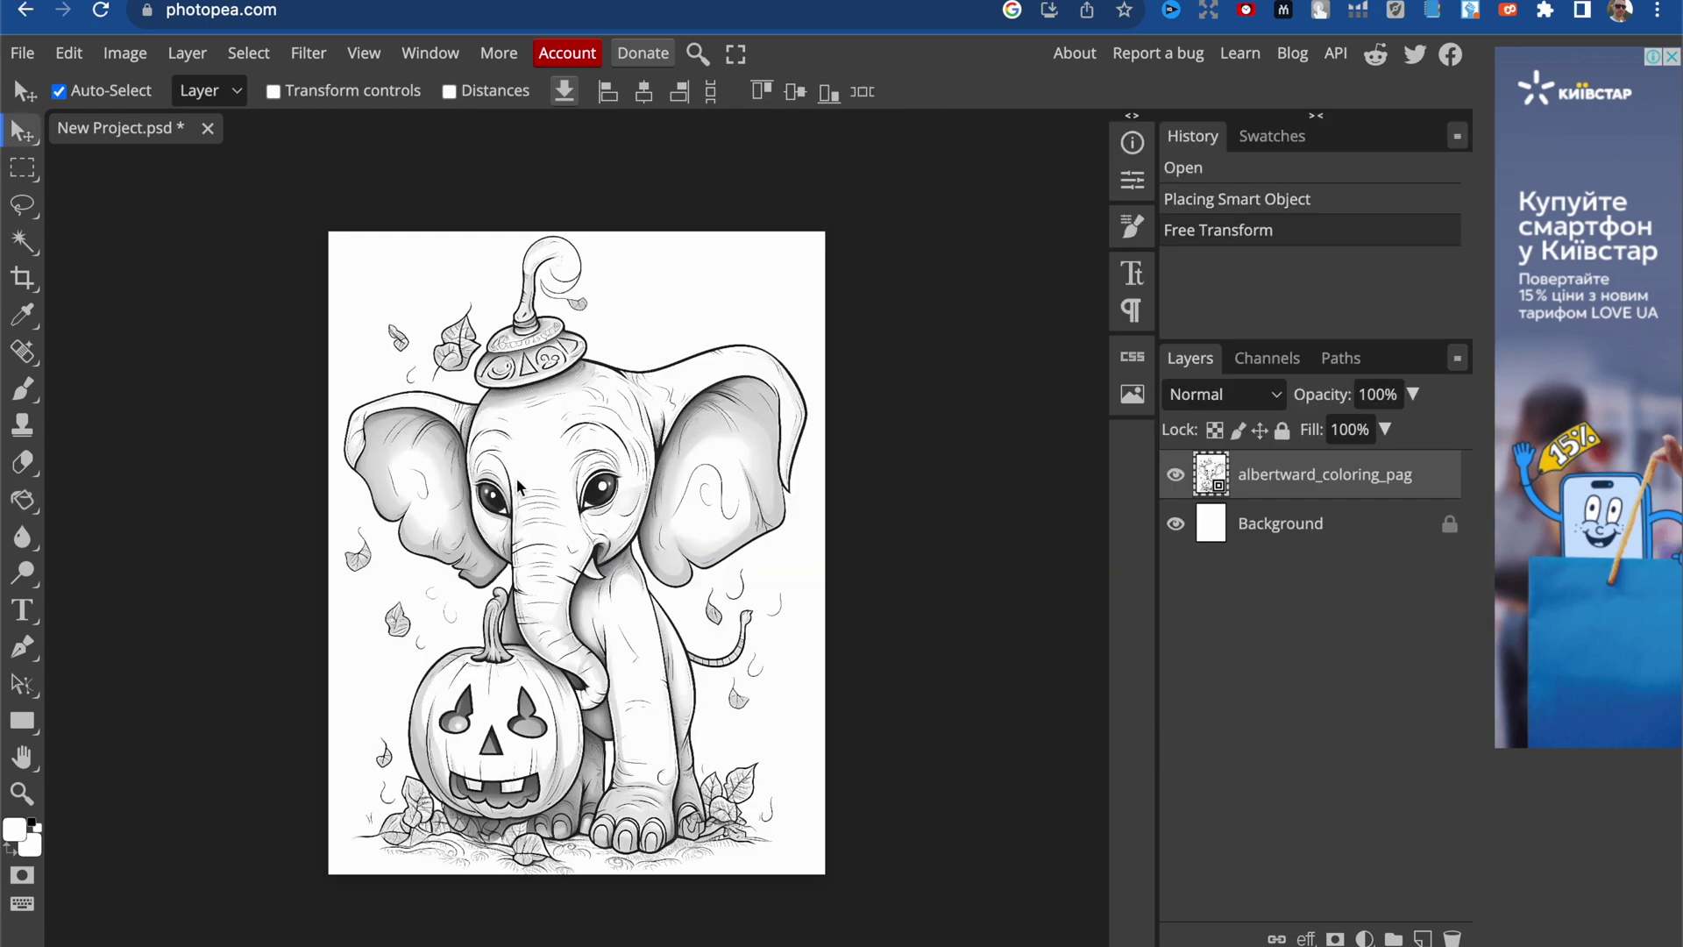
{"action": "scroll", "coordinate": [516, 477], "scroll_direction": "up", "scroll_amount": 1}
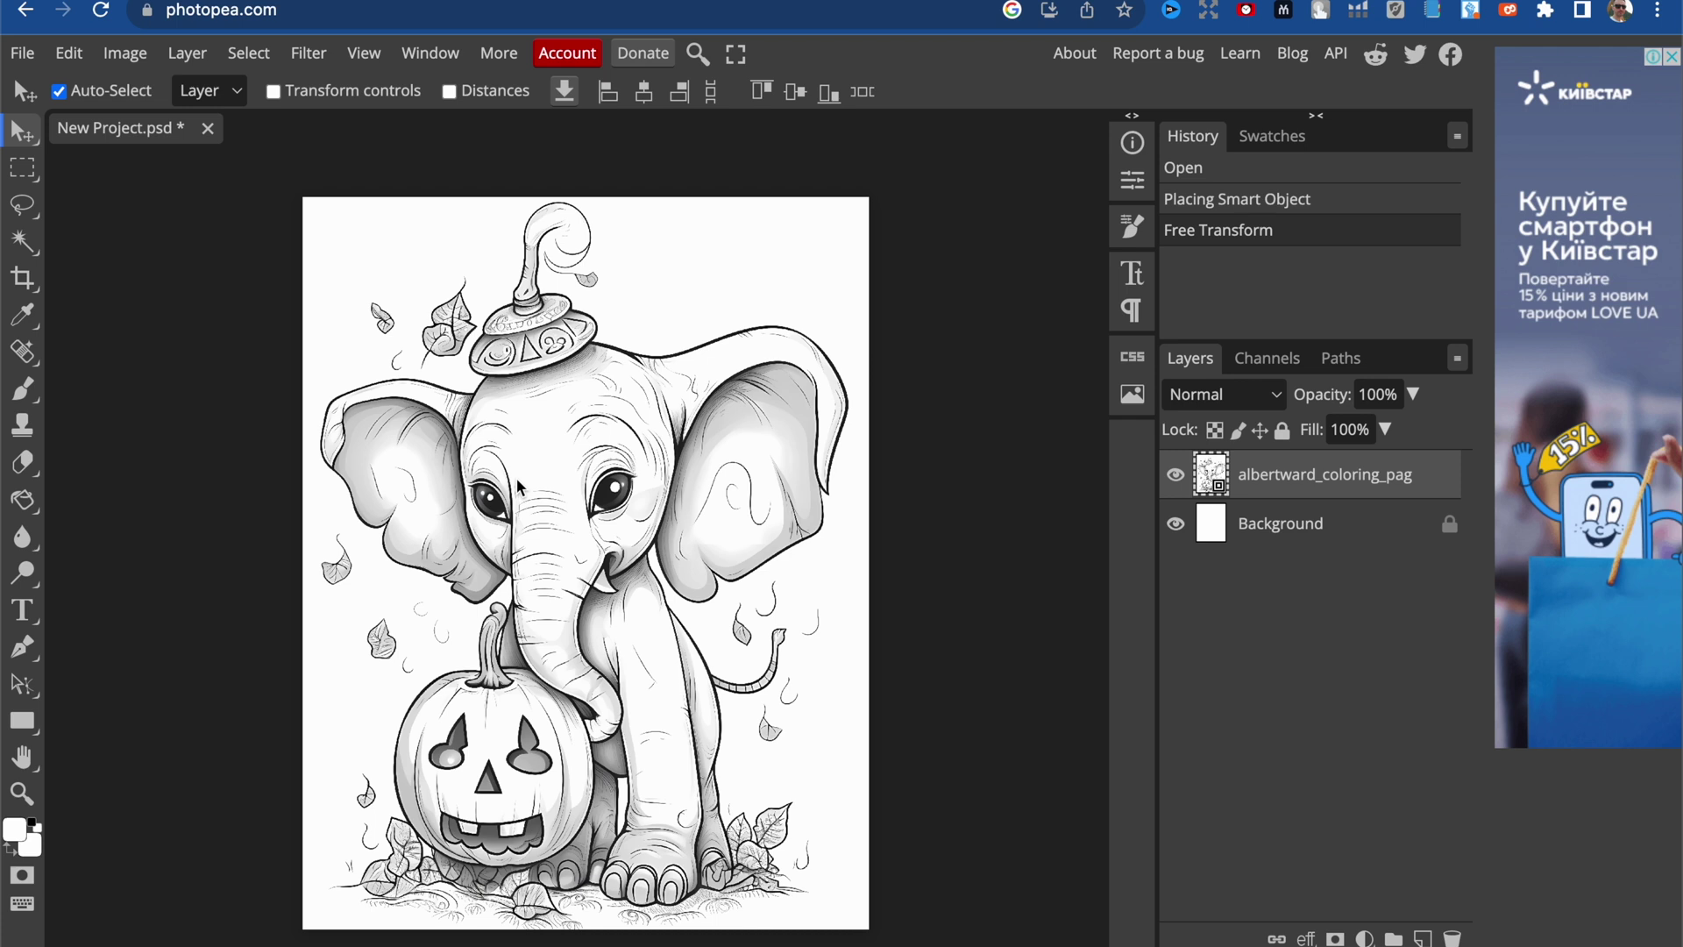
{"action": "scroll", "coordinate": [516, 477], "scroll_direction": "down", "scroll_amount": 1}
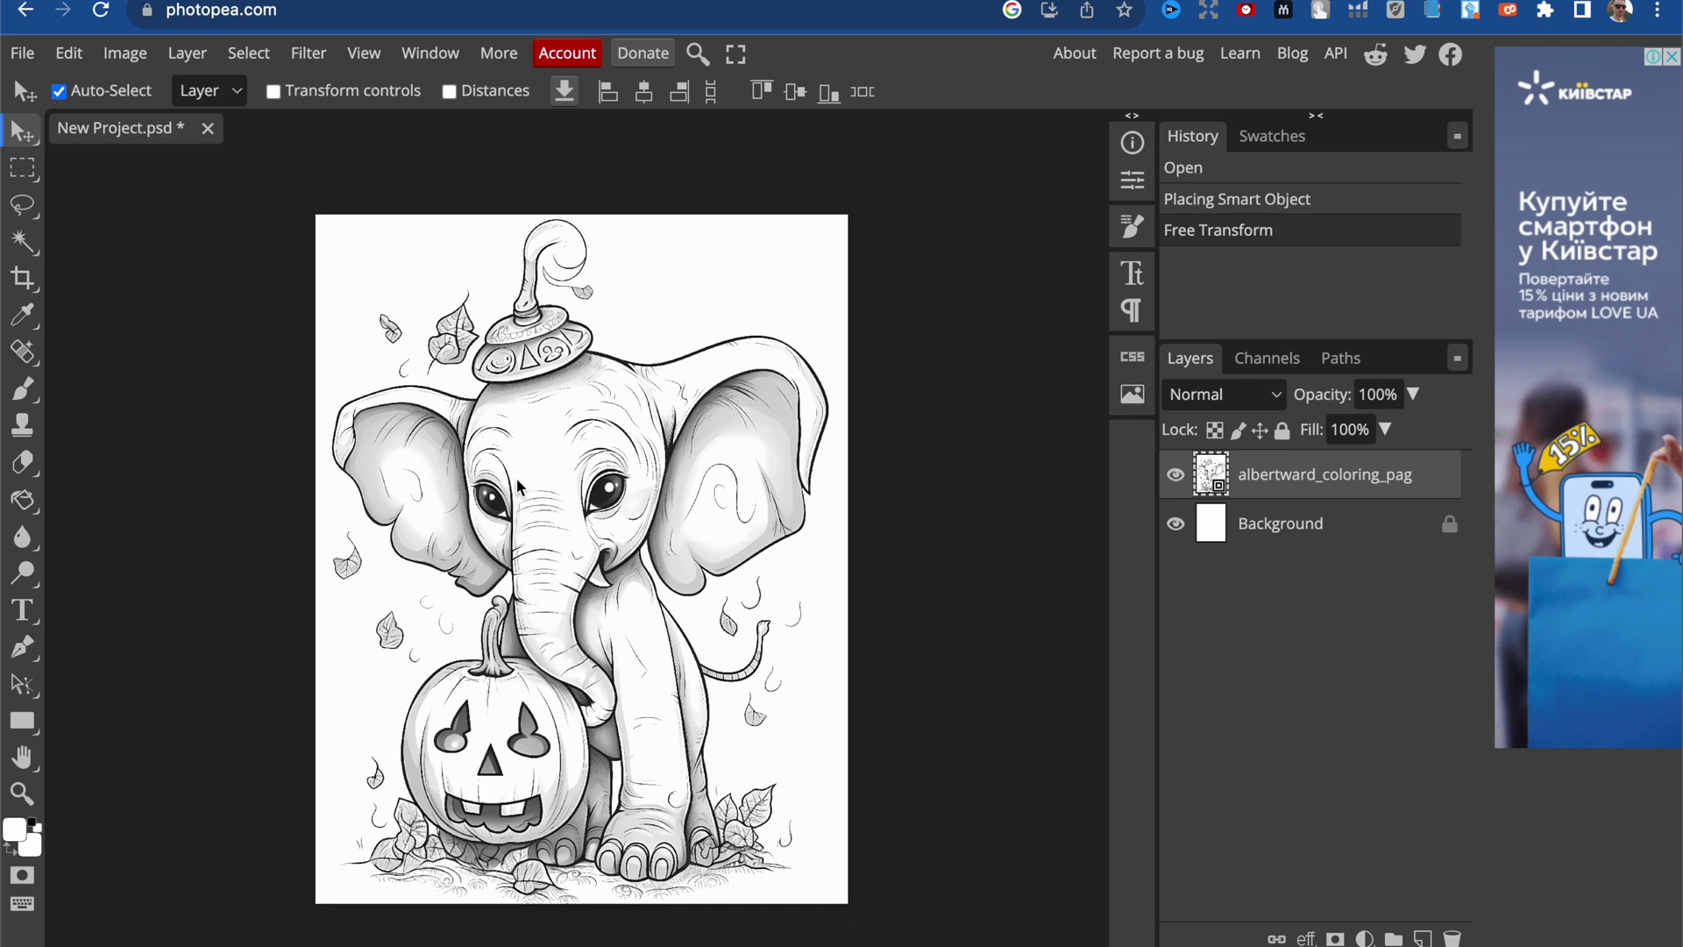
Select the Paint Bucket Tool and confirm the white foreground fill colour.
{"action": "right_click", "coordinate": [30, 510]}
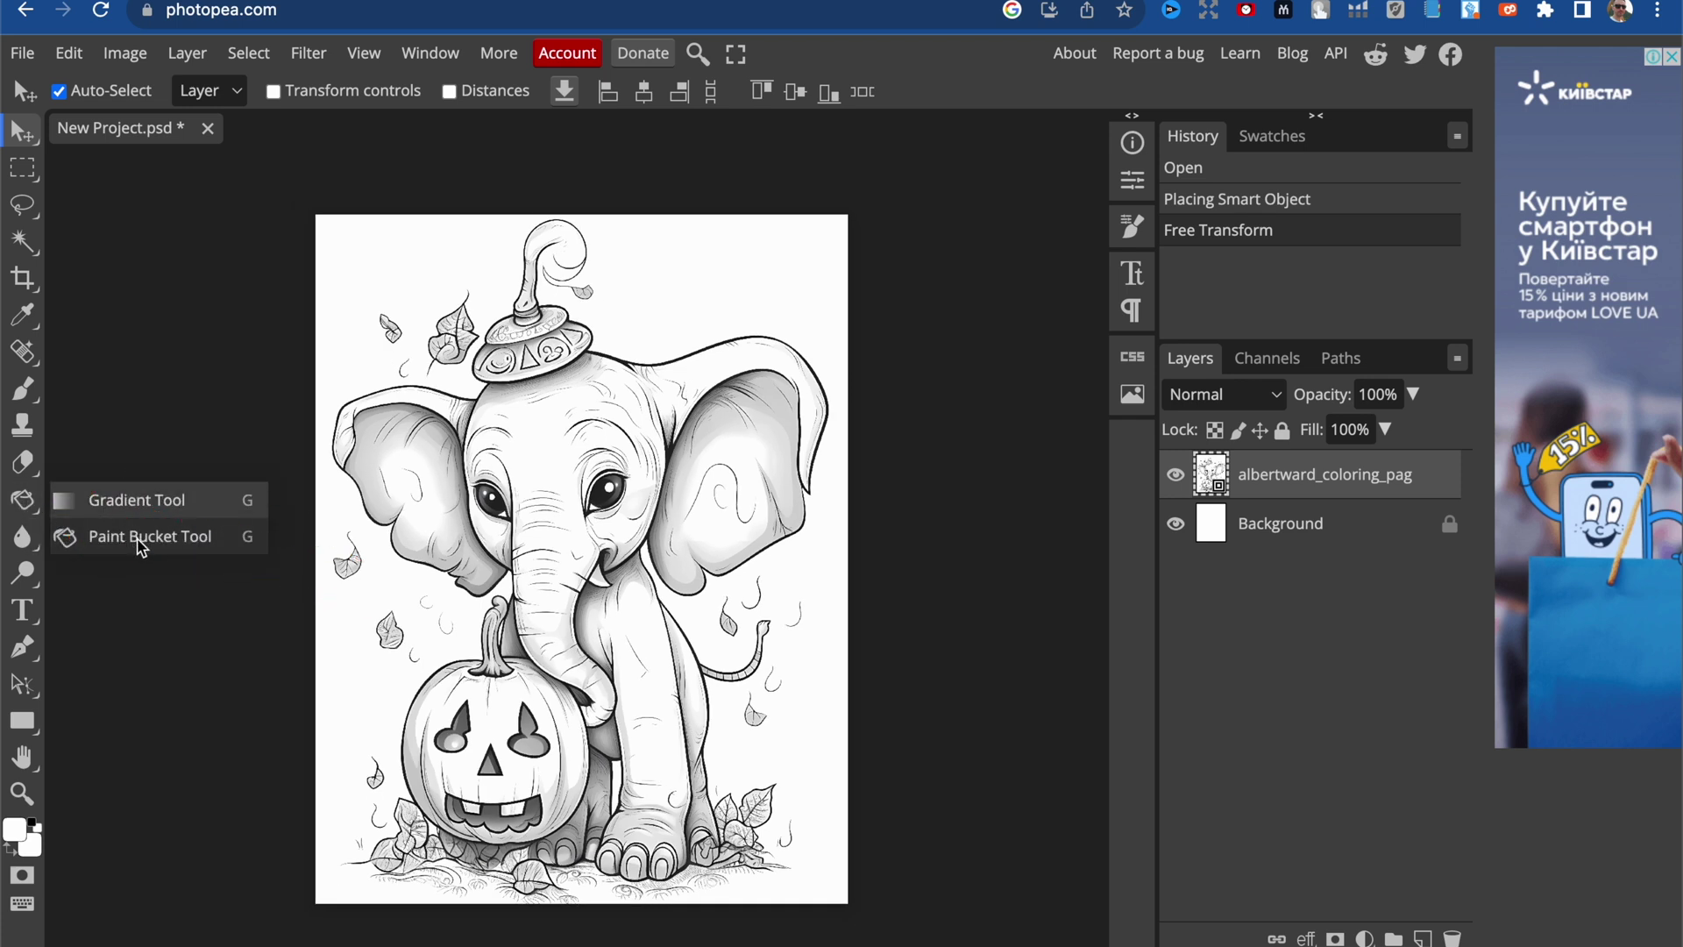
{"action": "left_click", "coordinate": [167, 545]}
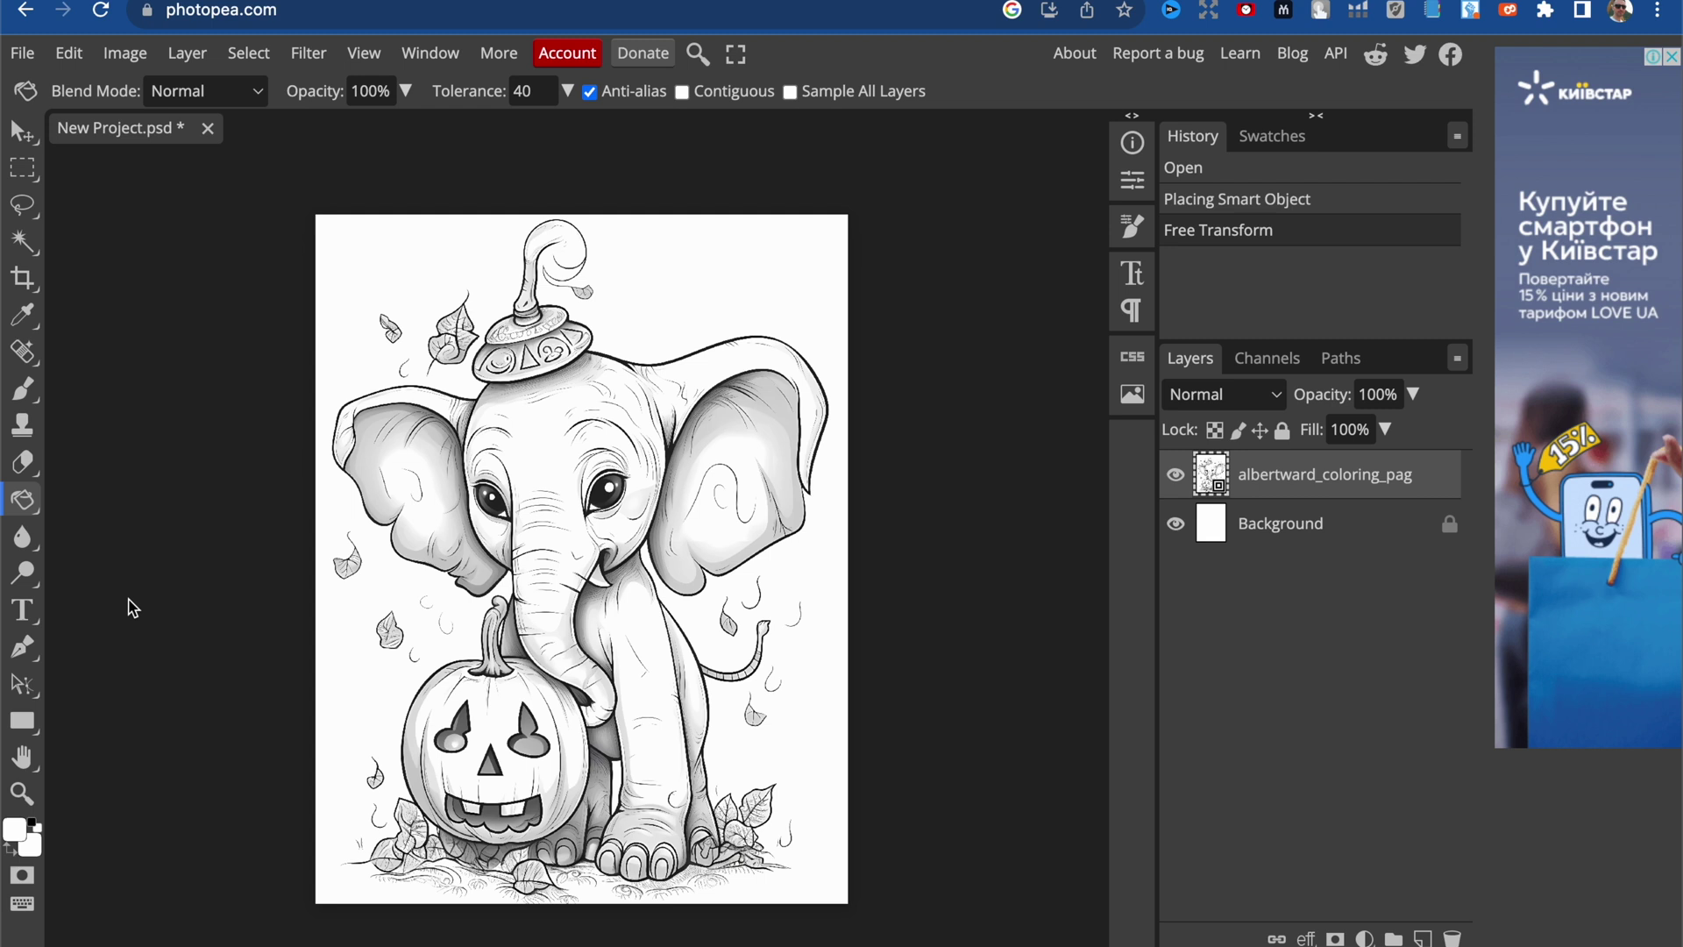
{"action": "left_click", "coordinate": [16, 831]}
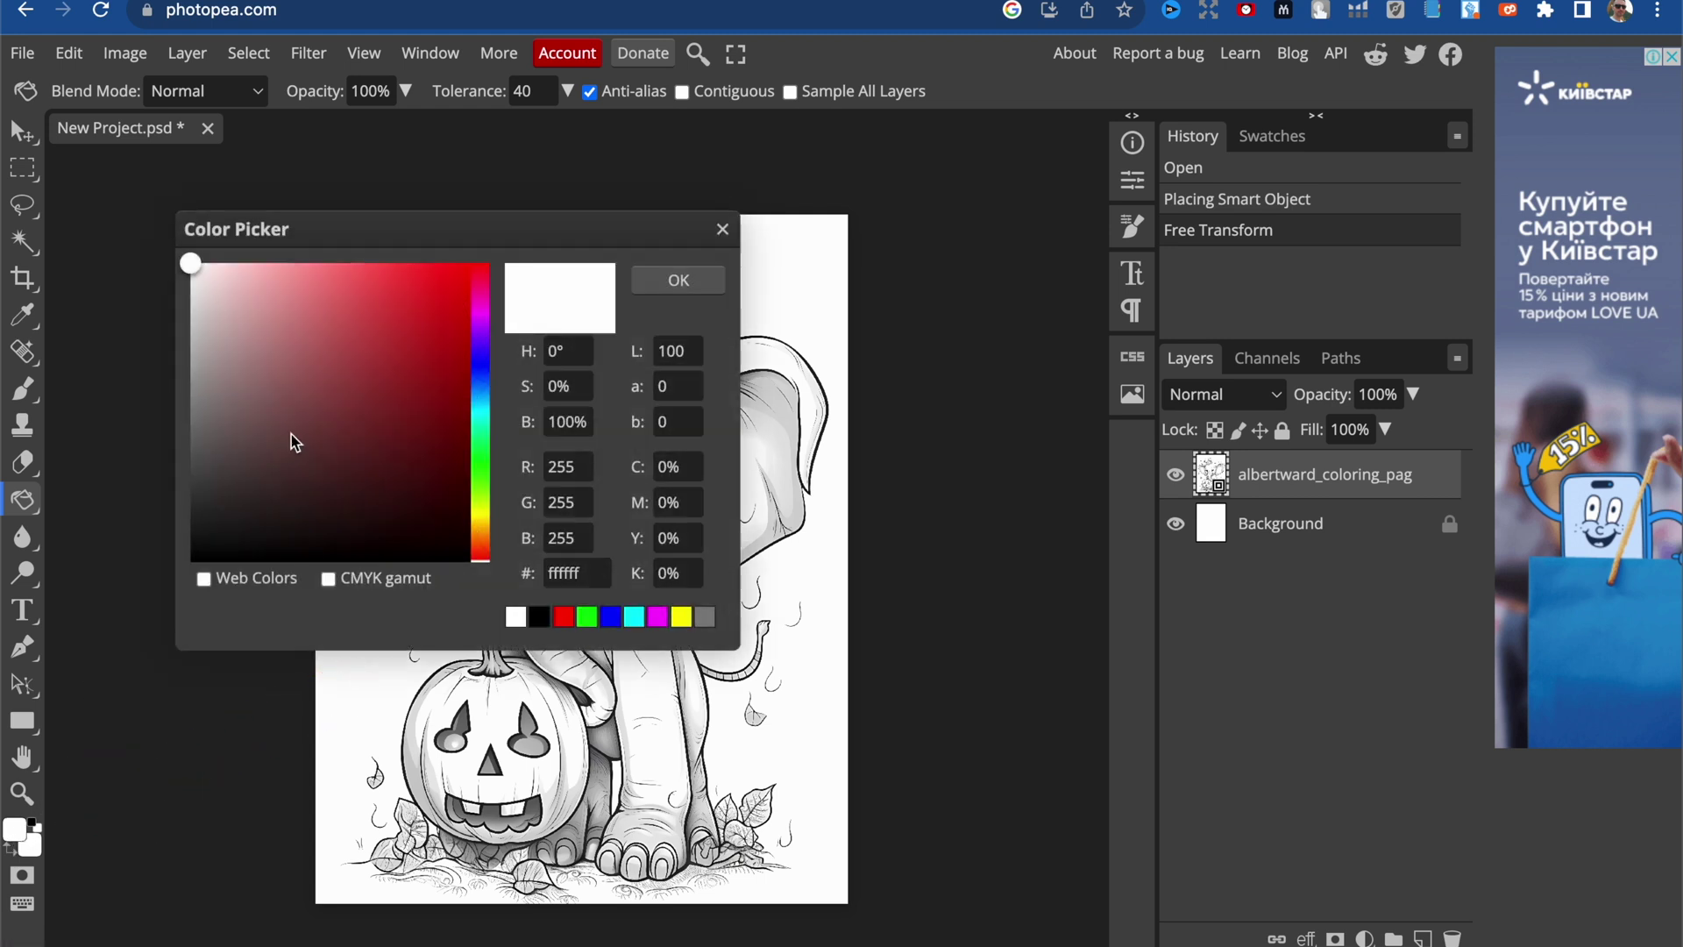
{"action": "left_click", "coordinate": [725, 230]}
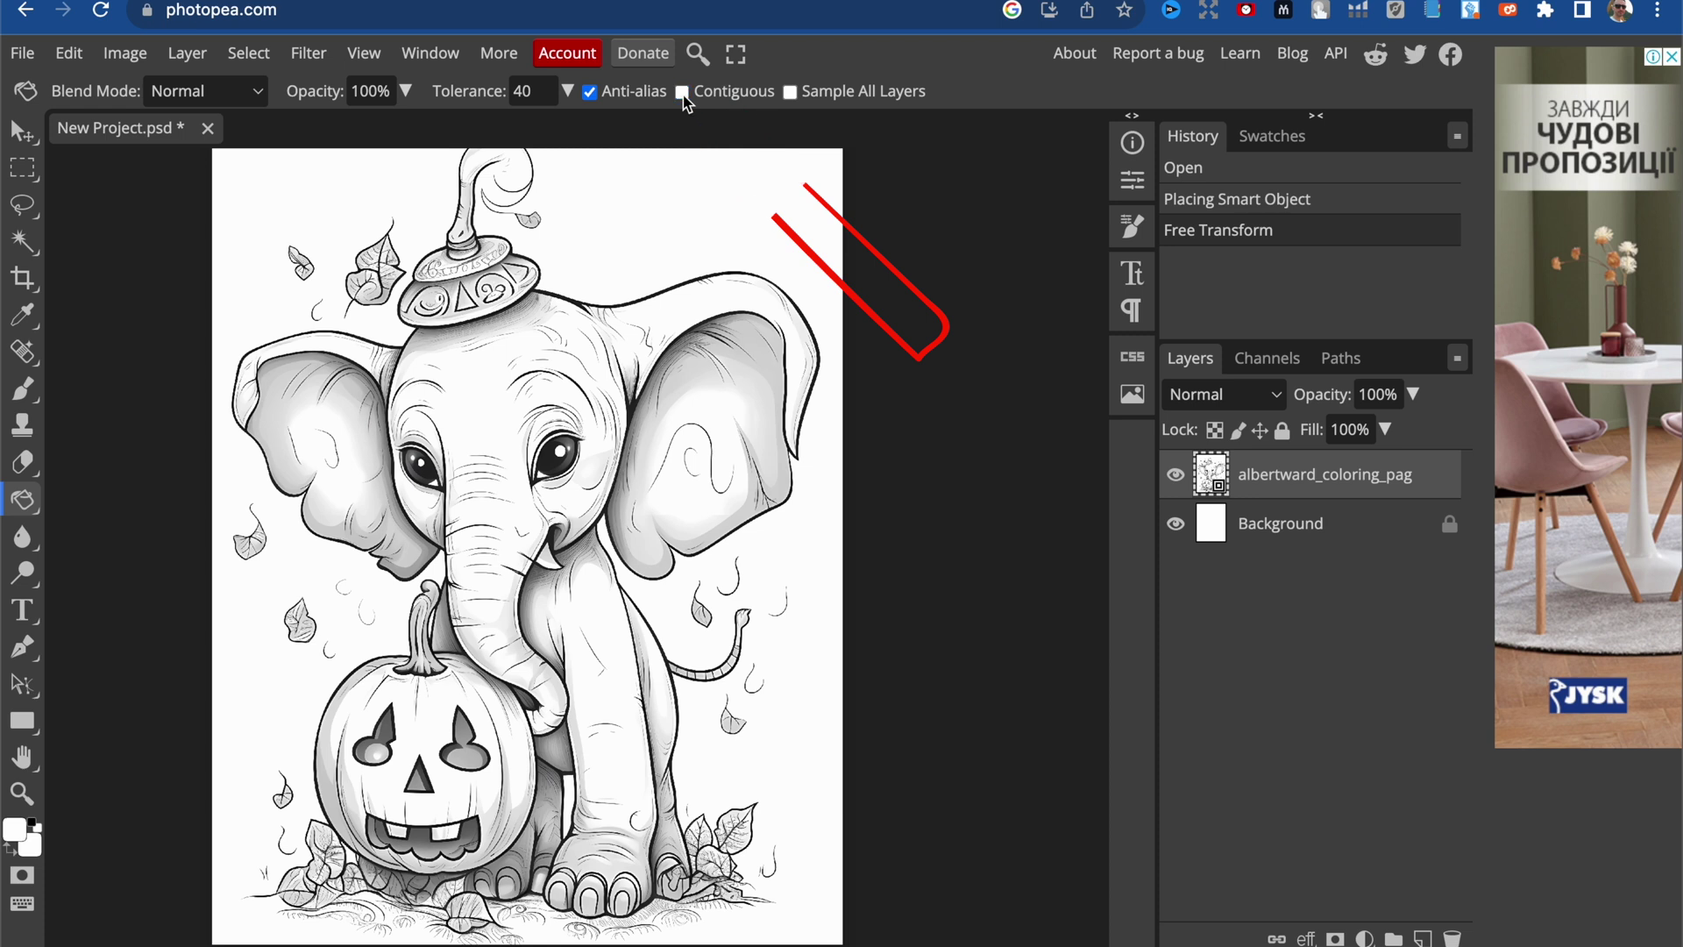
Turn off Contiguous and rasterize the placed elephant image layer.
{"action": "left_click", "coordinate": [683, 92]}
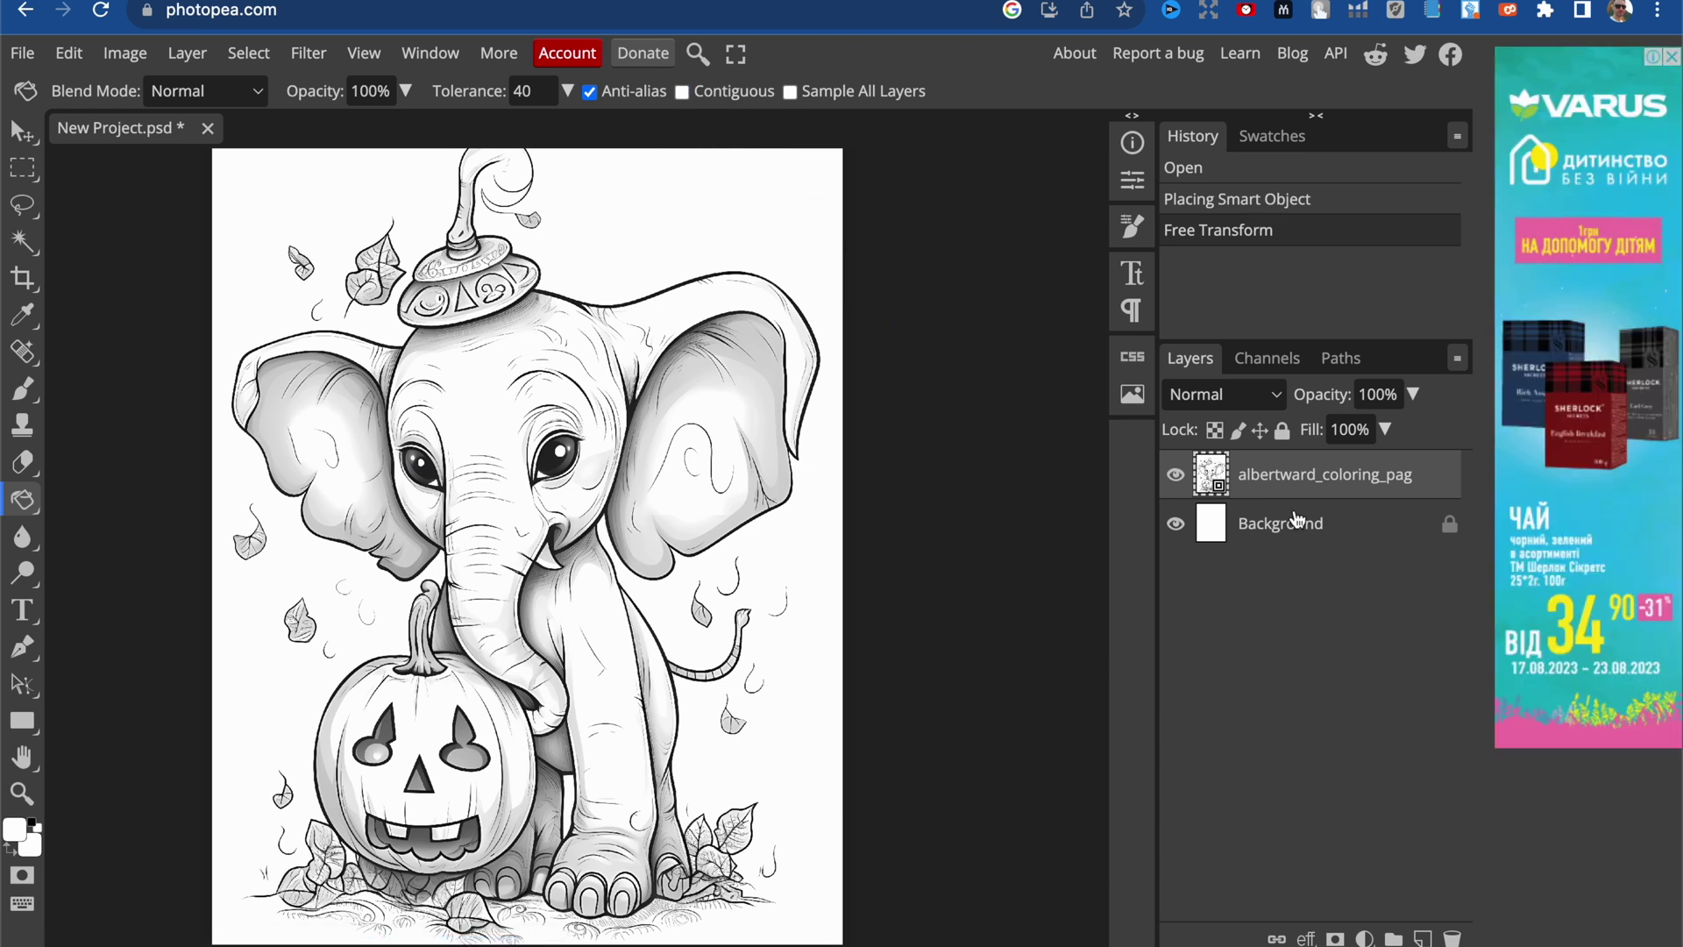
{"action": "right_click", "coordinate": [1304, 482]}
{"action": "left_click", "coordinate": [1149, 602]}
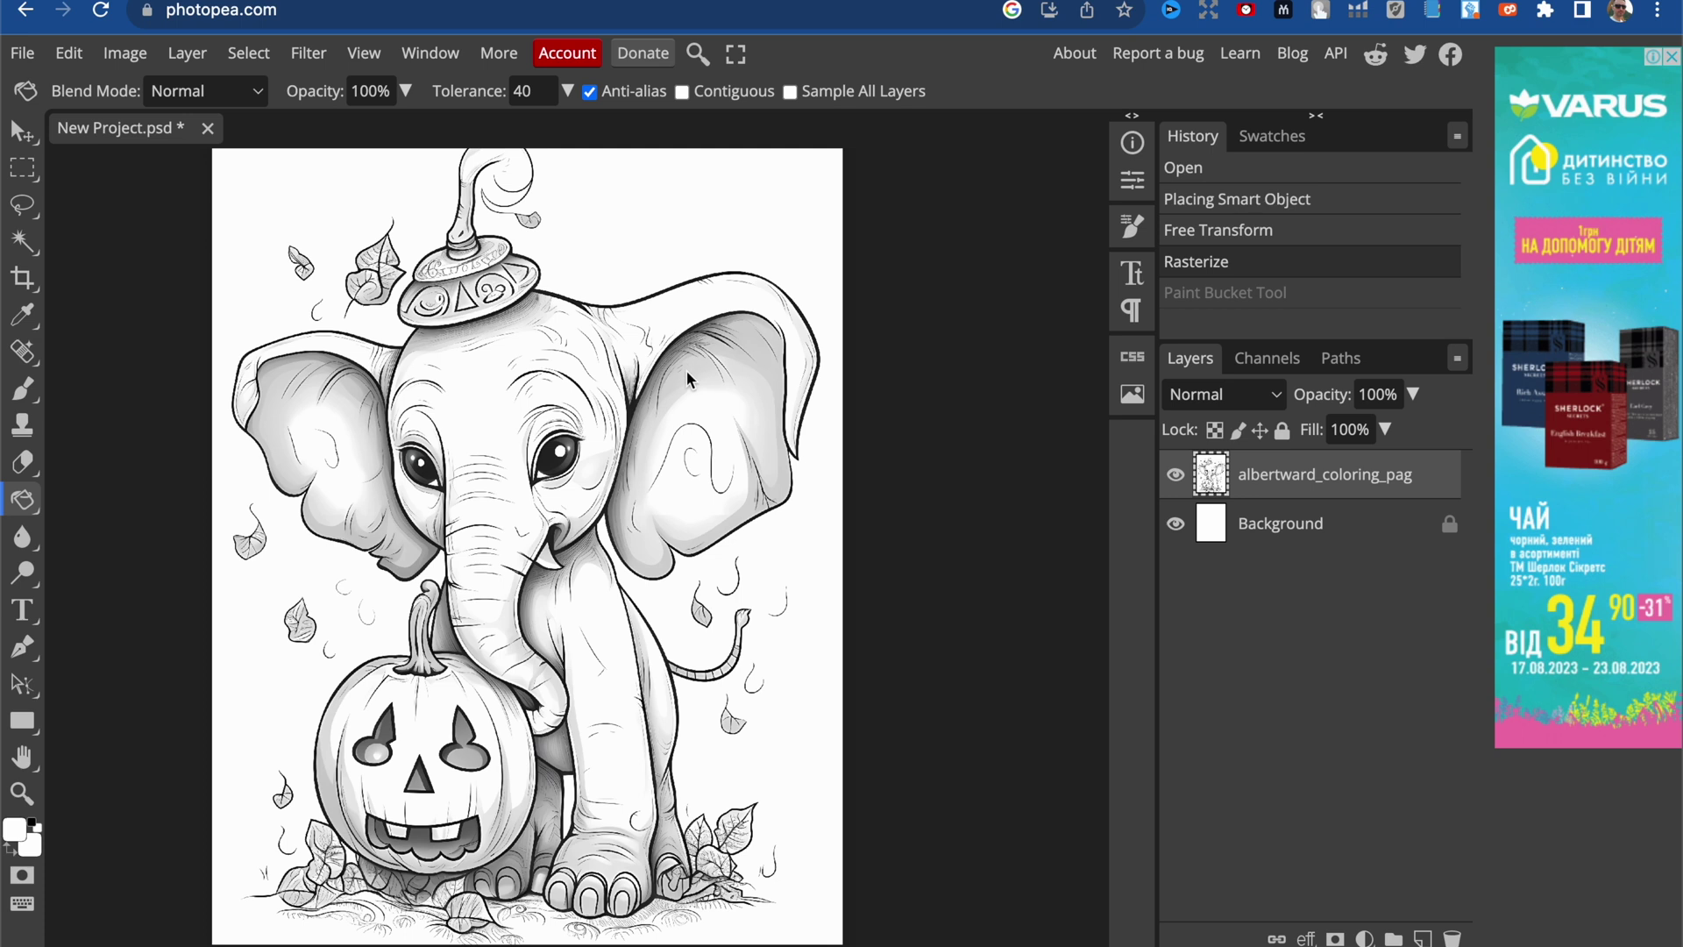
Fill the grey shading areas of the drawing with white.
{"action": "left_click", "coordinate": [689, 435]}
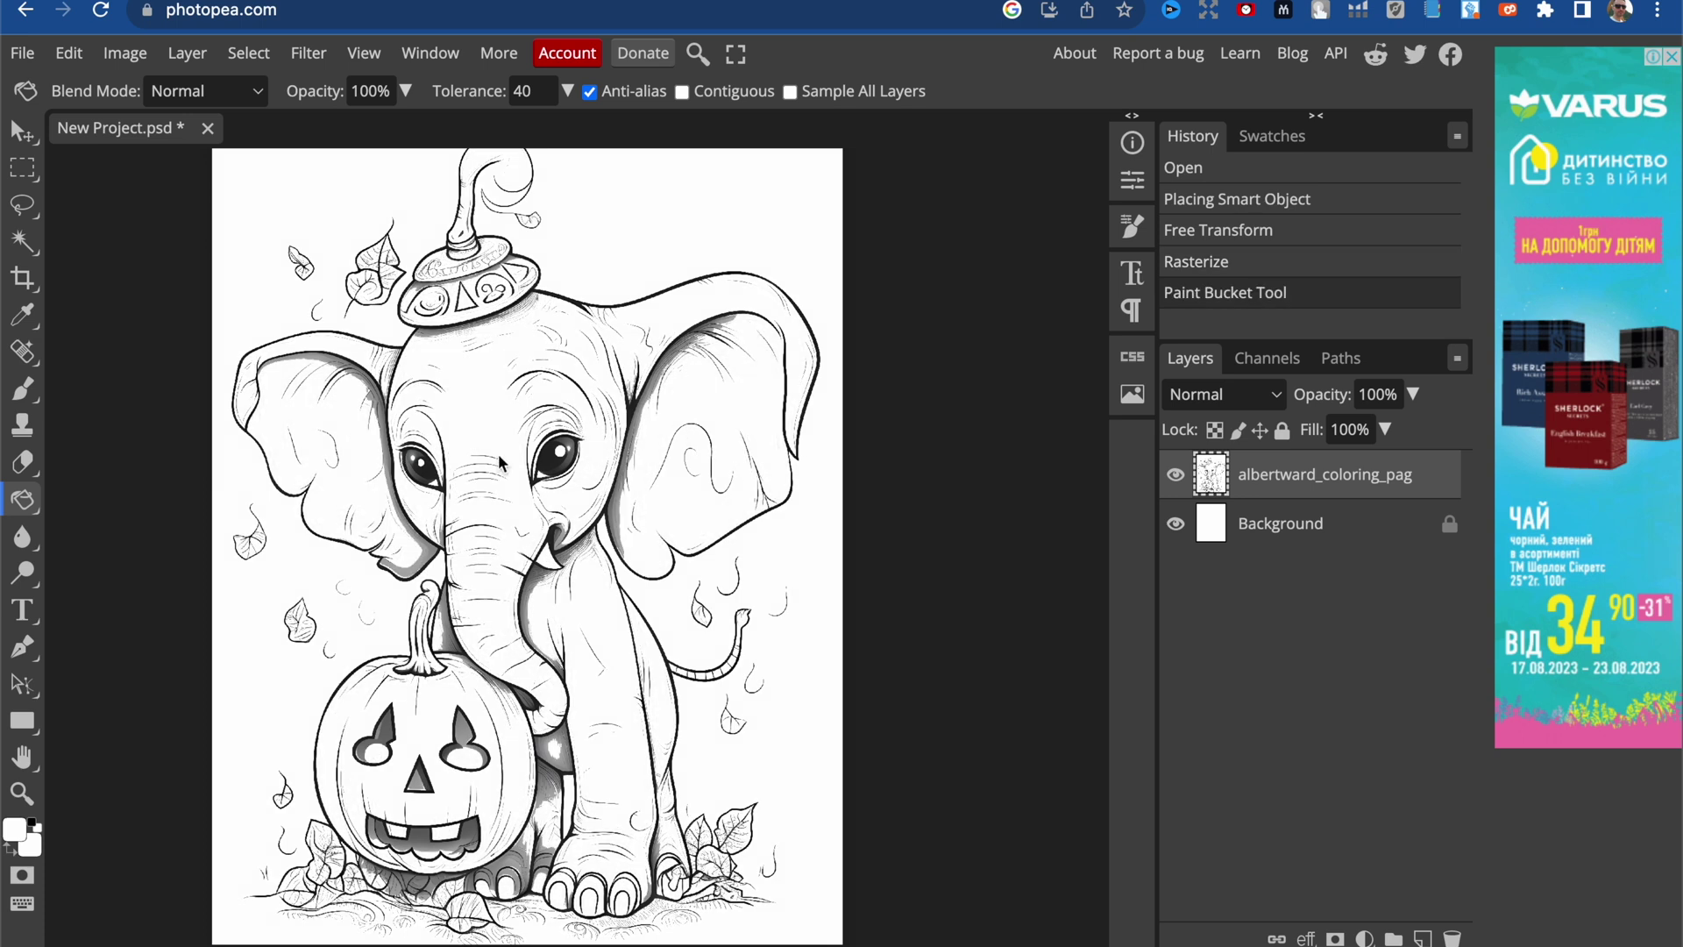
{"action": "scroll", "coordinate": [625, 453], "scroll_direction": "up", "scroll_amount": 3}
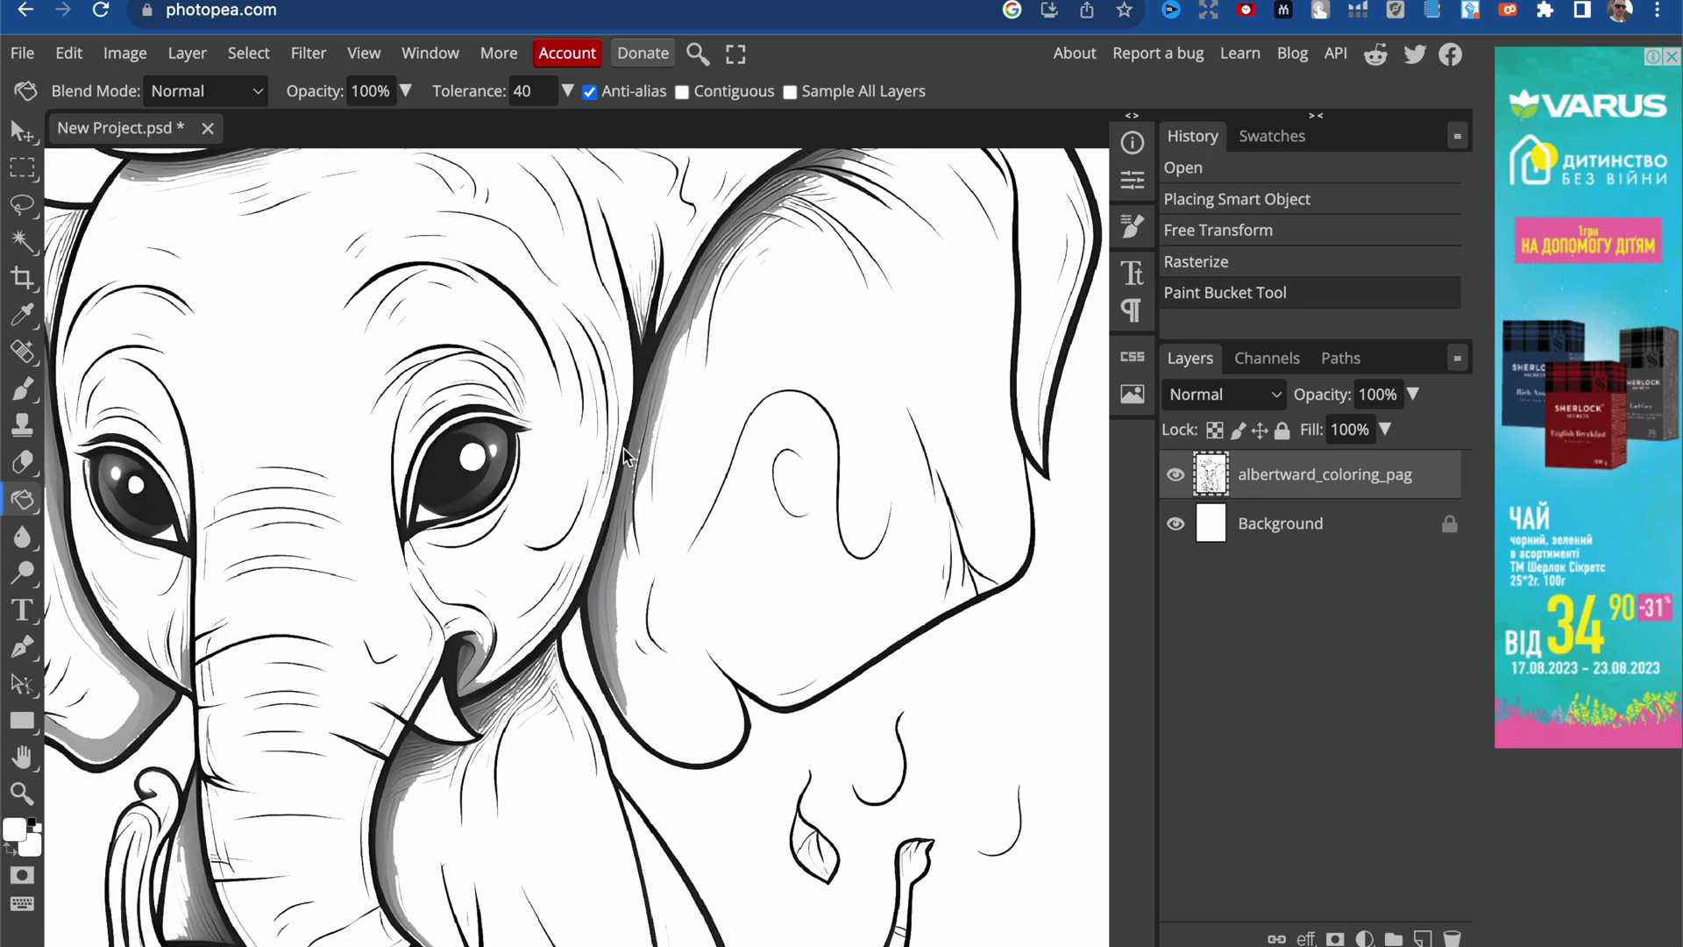
{"action": "scroll", "coordinate": [640, 449], "scroll_direction": "up", "scroll_amount": 2}
{"action": "left_click", "coordinate": [657, 447]}
{"action": "scroll", "coordinate": [656, 446], "scroll_direction": "down", "scroll_amount": 5}
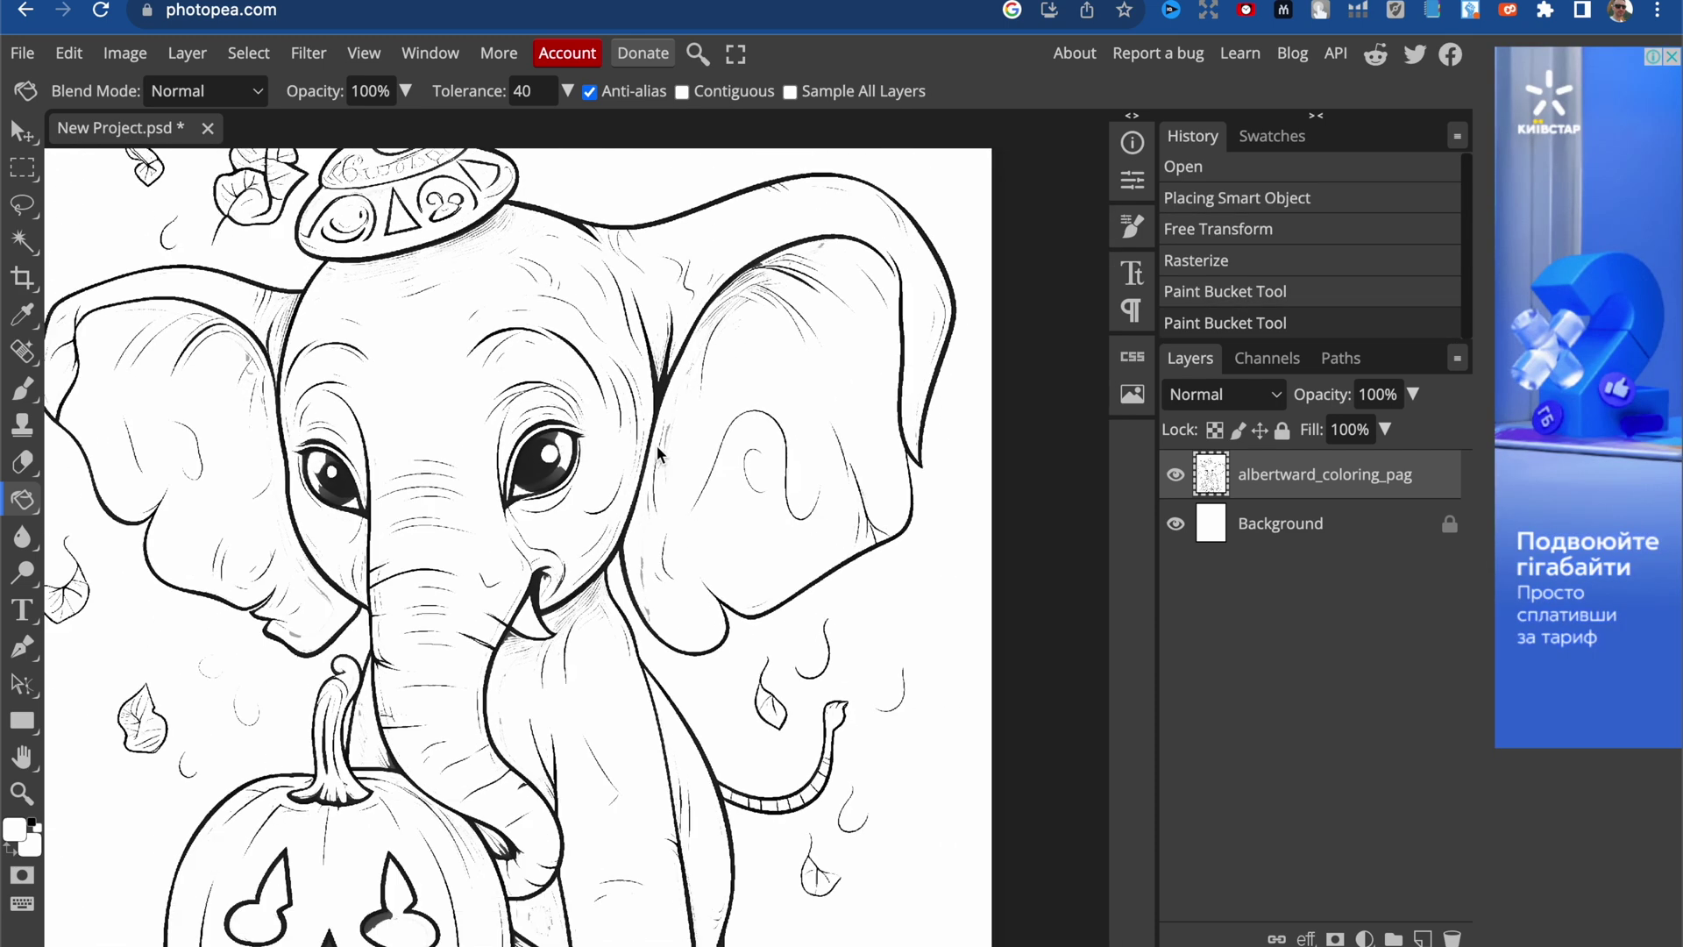
Undo the last fill, lower the tolerance to 7 and whiten the iris's grey highlights.
{"action": "scroll", "coordinate": [546, 471], "scroll_direction": "up", "scroll_amount": 3}
{"action": "left_click", "coordinate": [650, 503]}
{"action": "key", "text": "ctrl+z"}
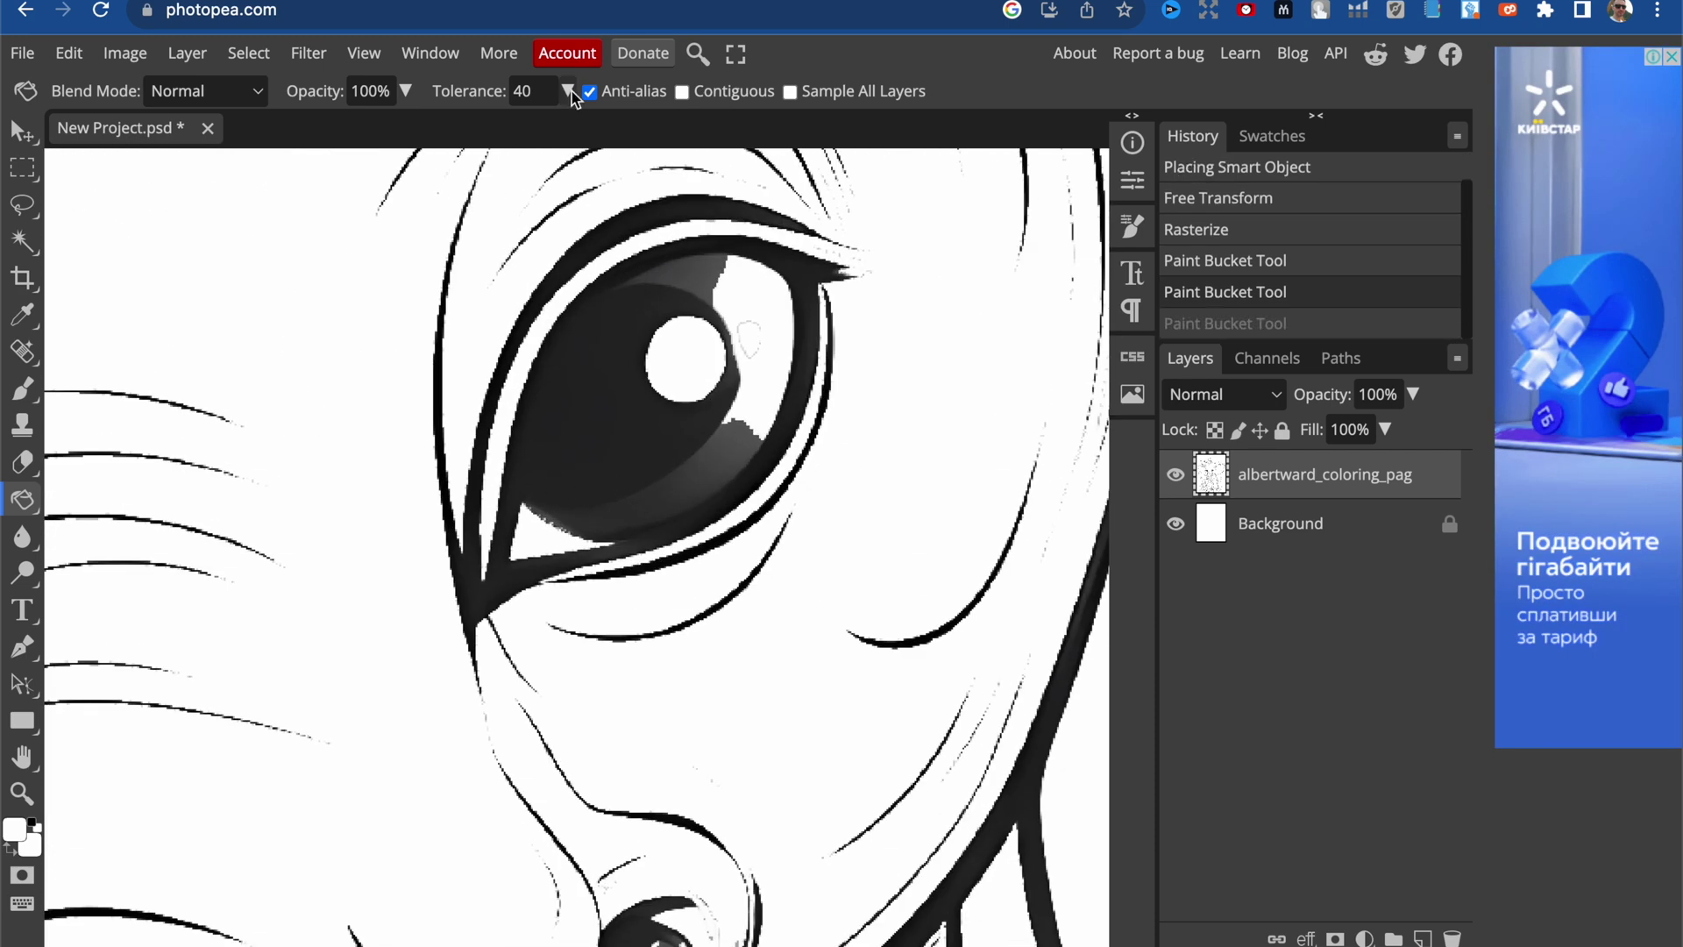
{"action": "left_click", "coordinate": [567, 91]}
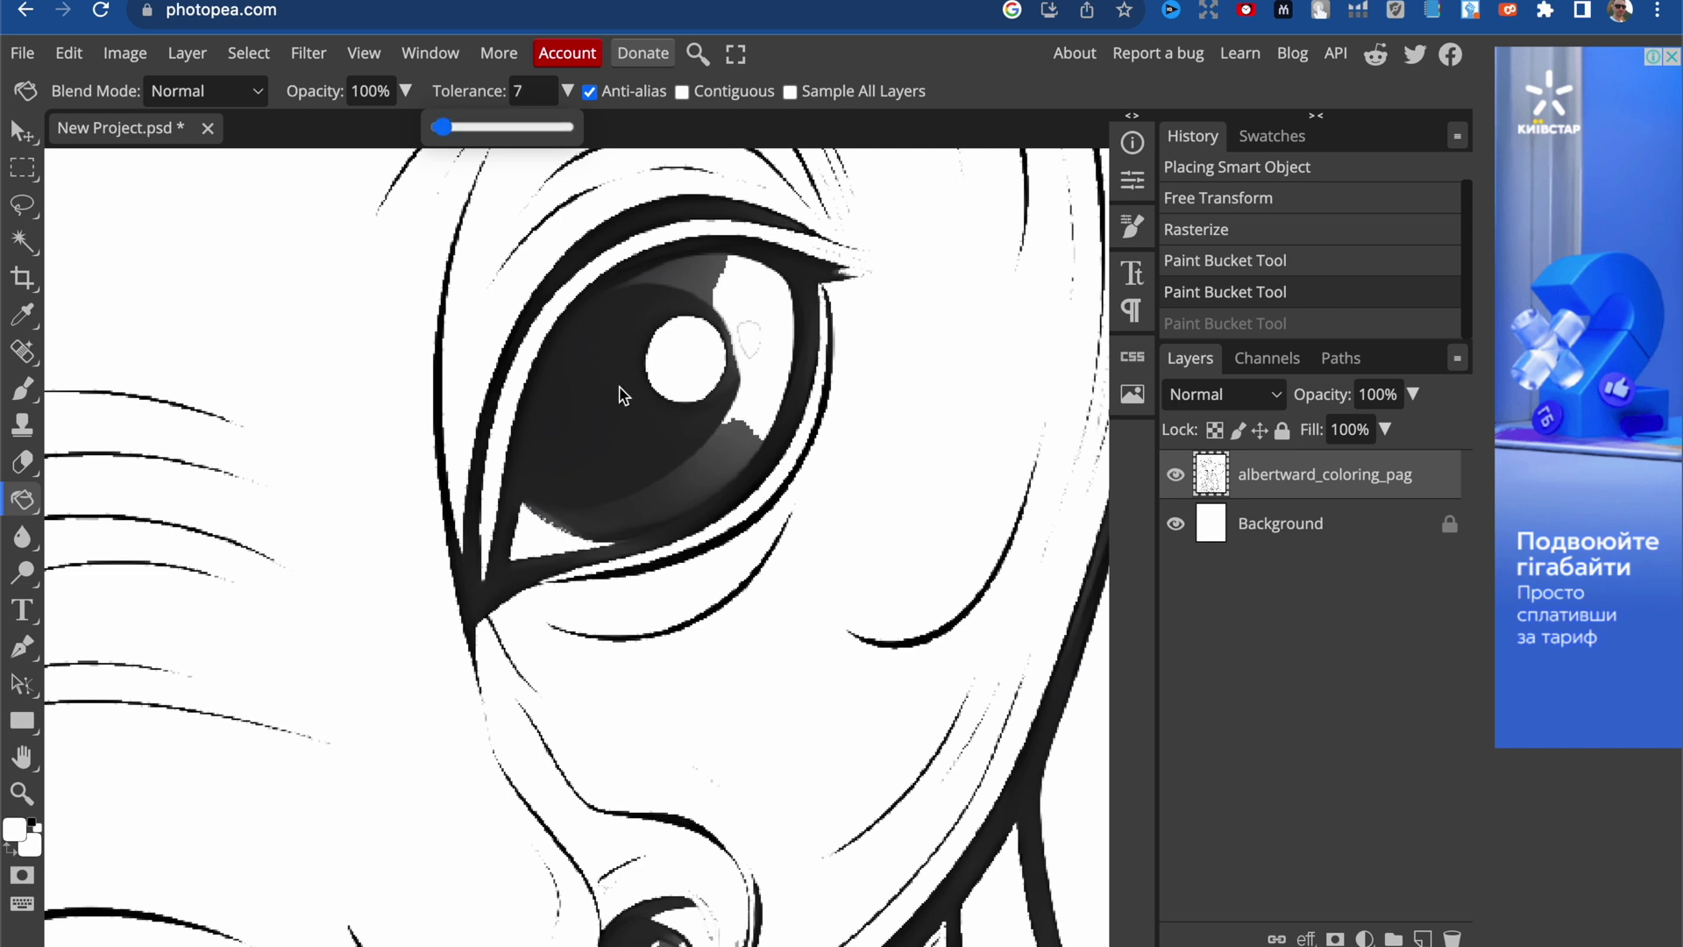
{"action": "left_click", "coordinate": [725, 460]}
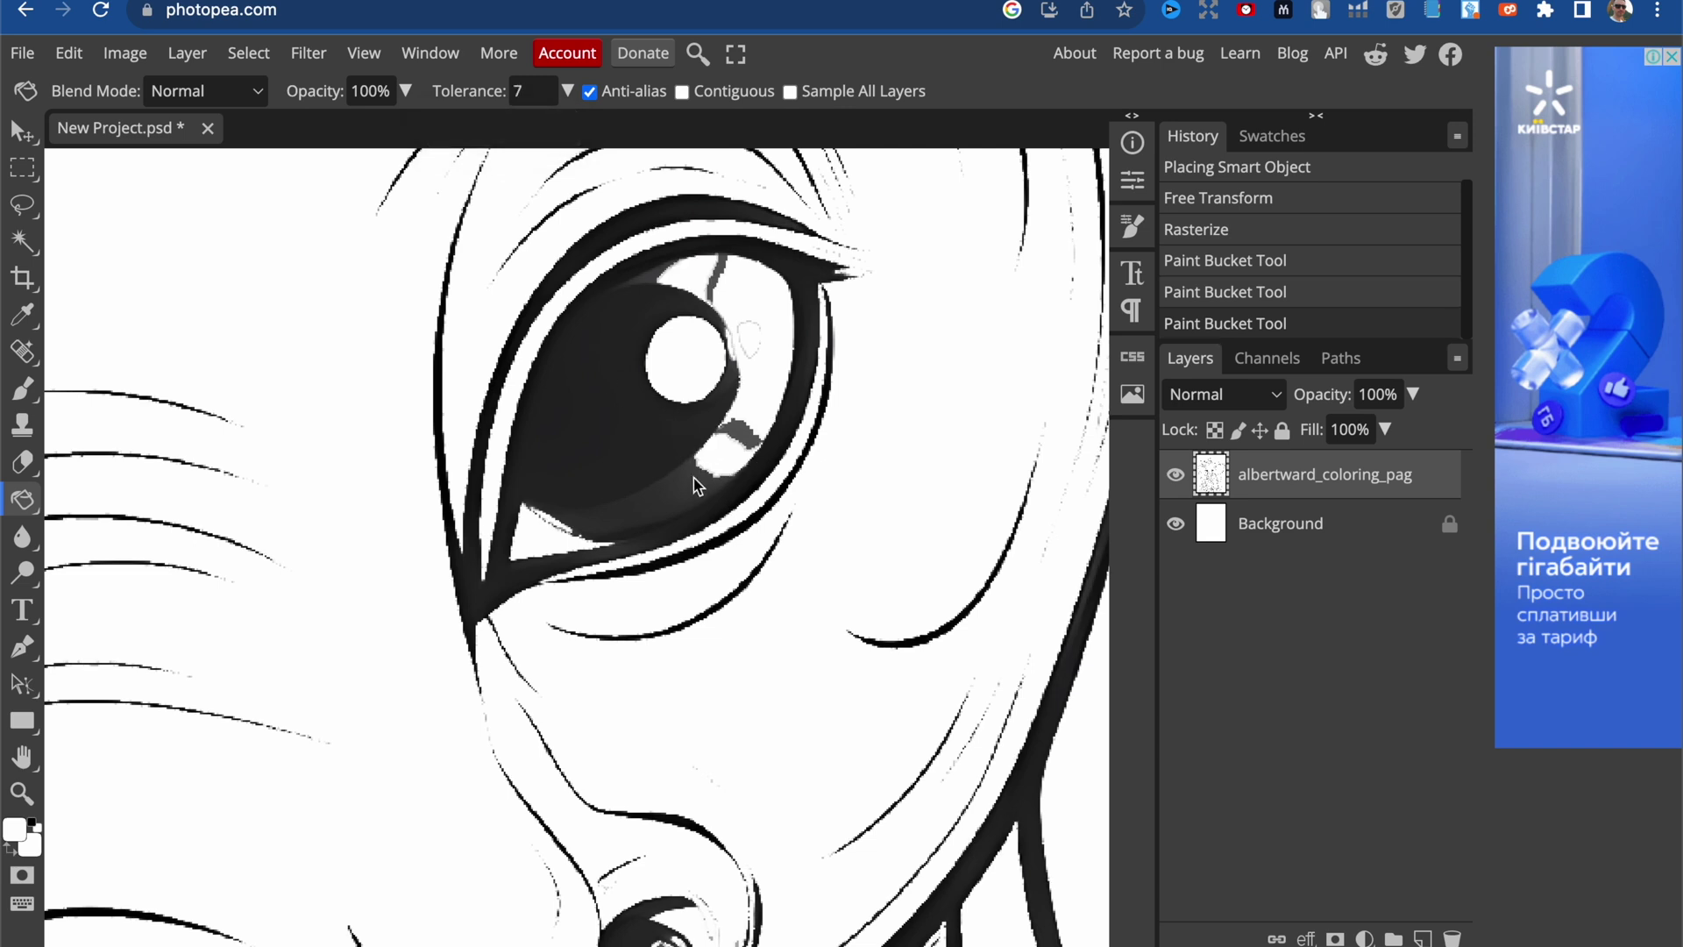
{"action": "left_click", "coordinate": [550, 95]}
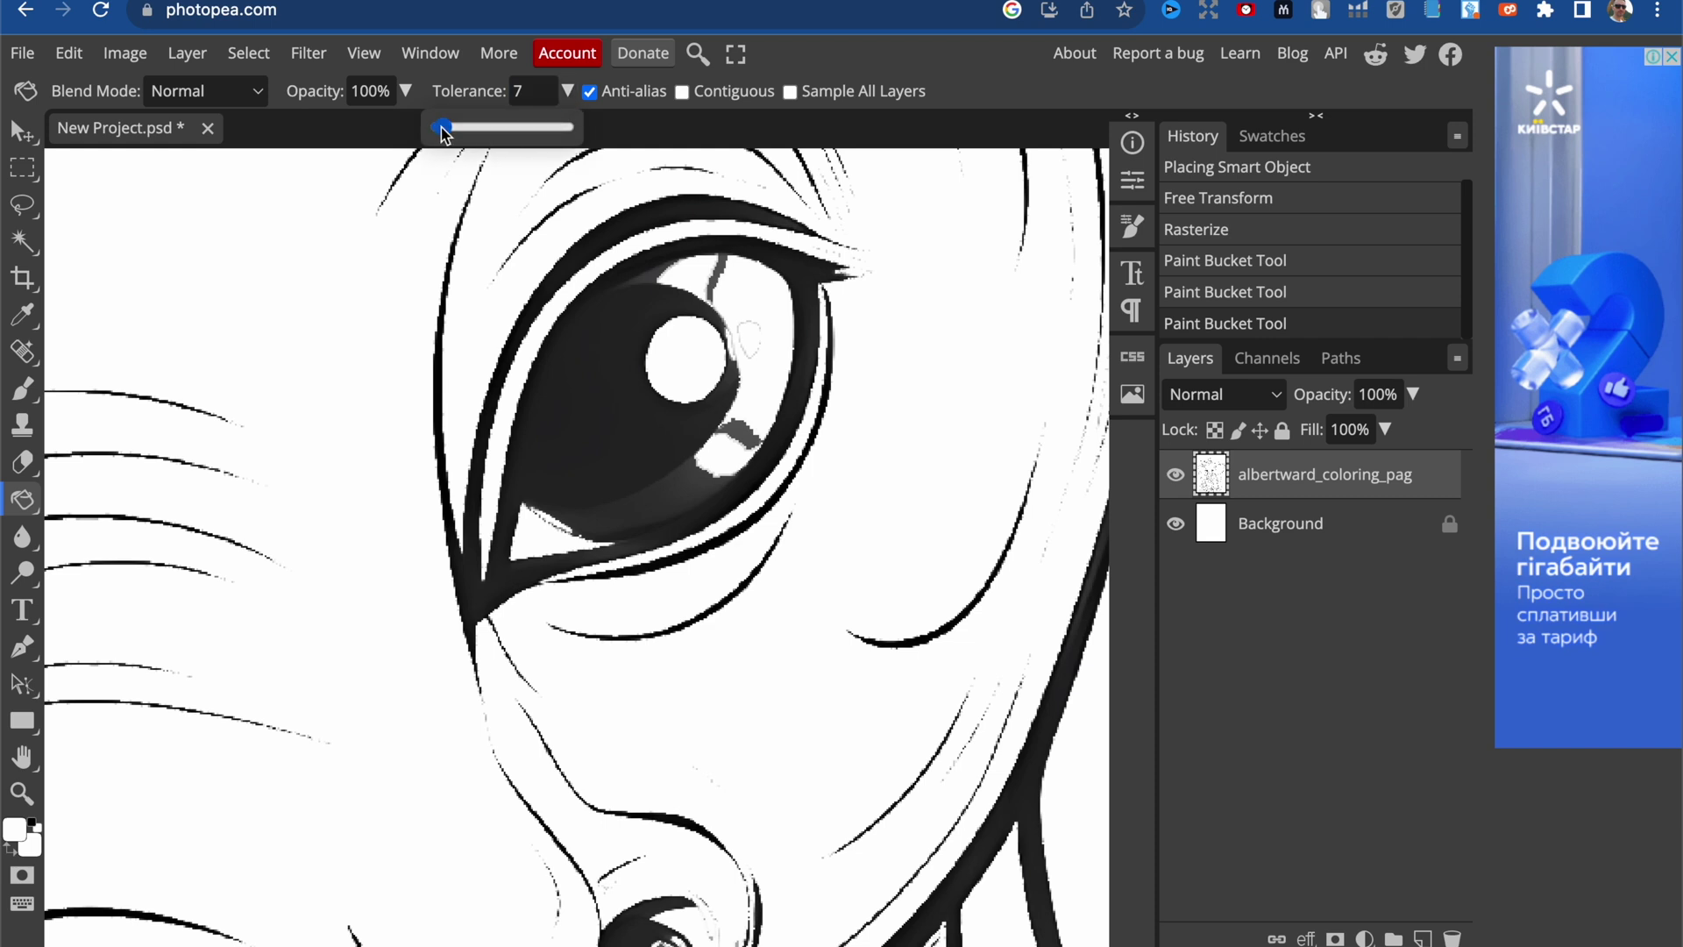
{"action": "left_click", "coordinate": [659, 281]}
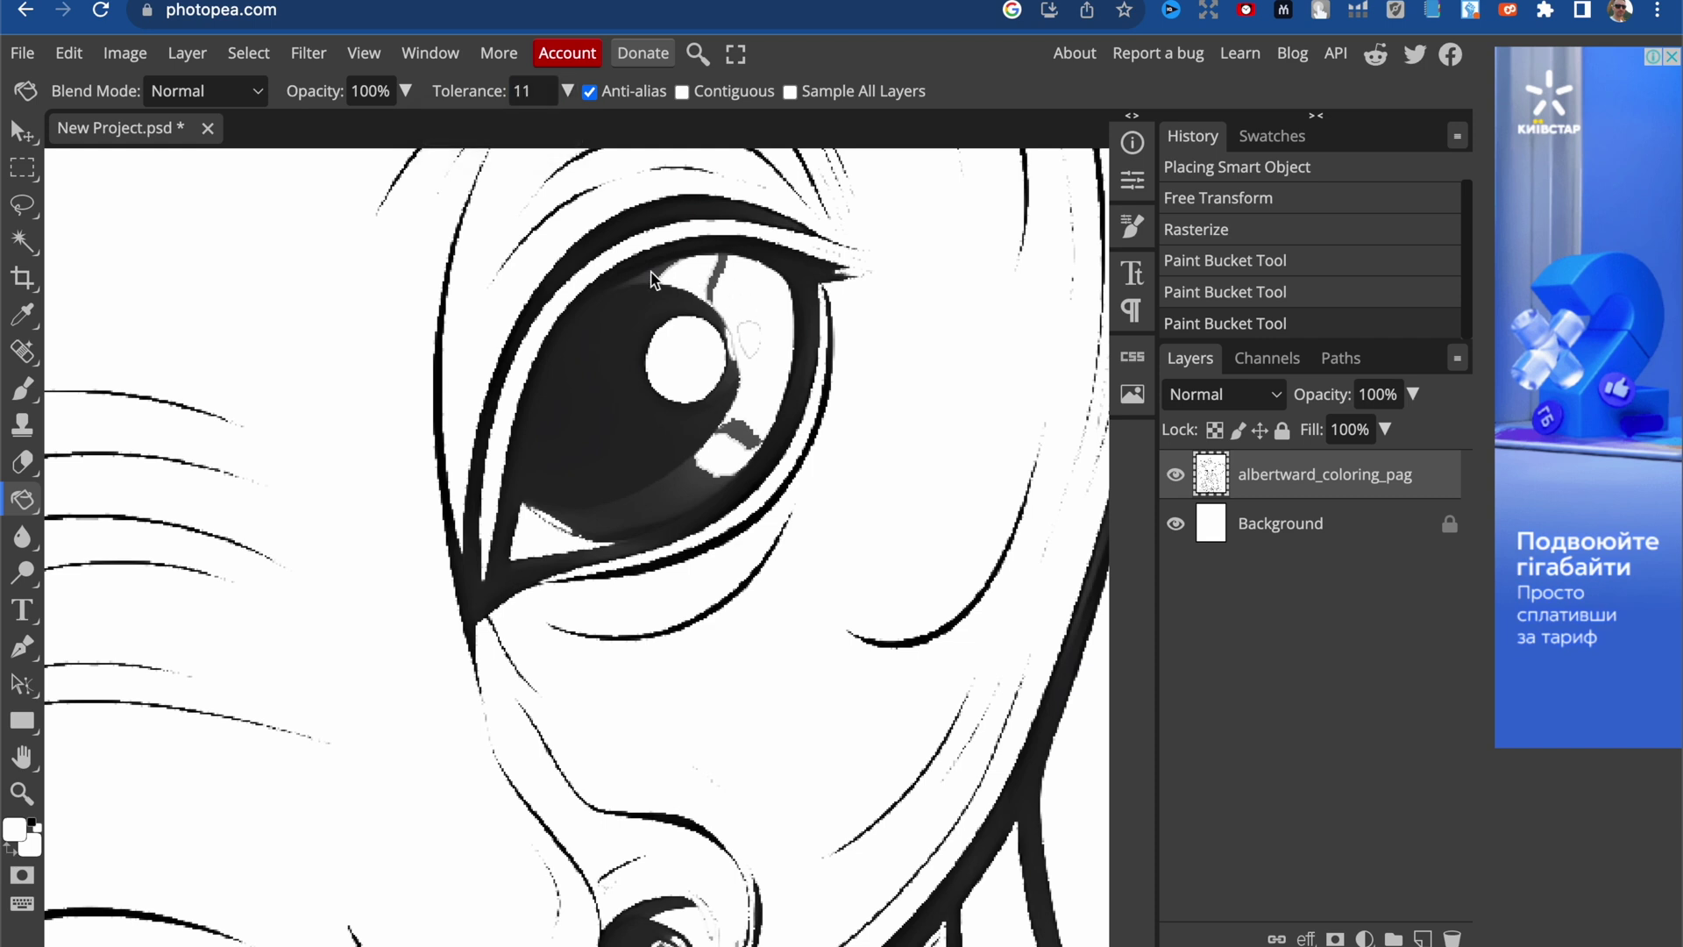
Undo the tolerance-11 fill that whitened the iris and refill it at tolerance 5.
{"action": "left_click", "coordinate": [650, 510]}
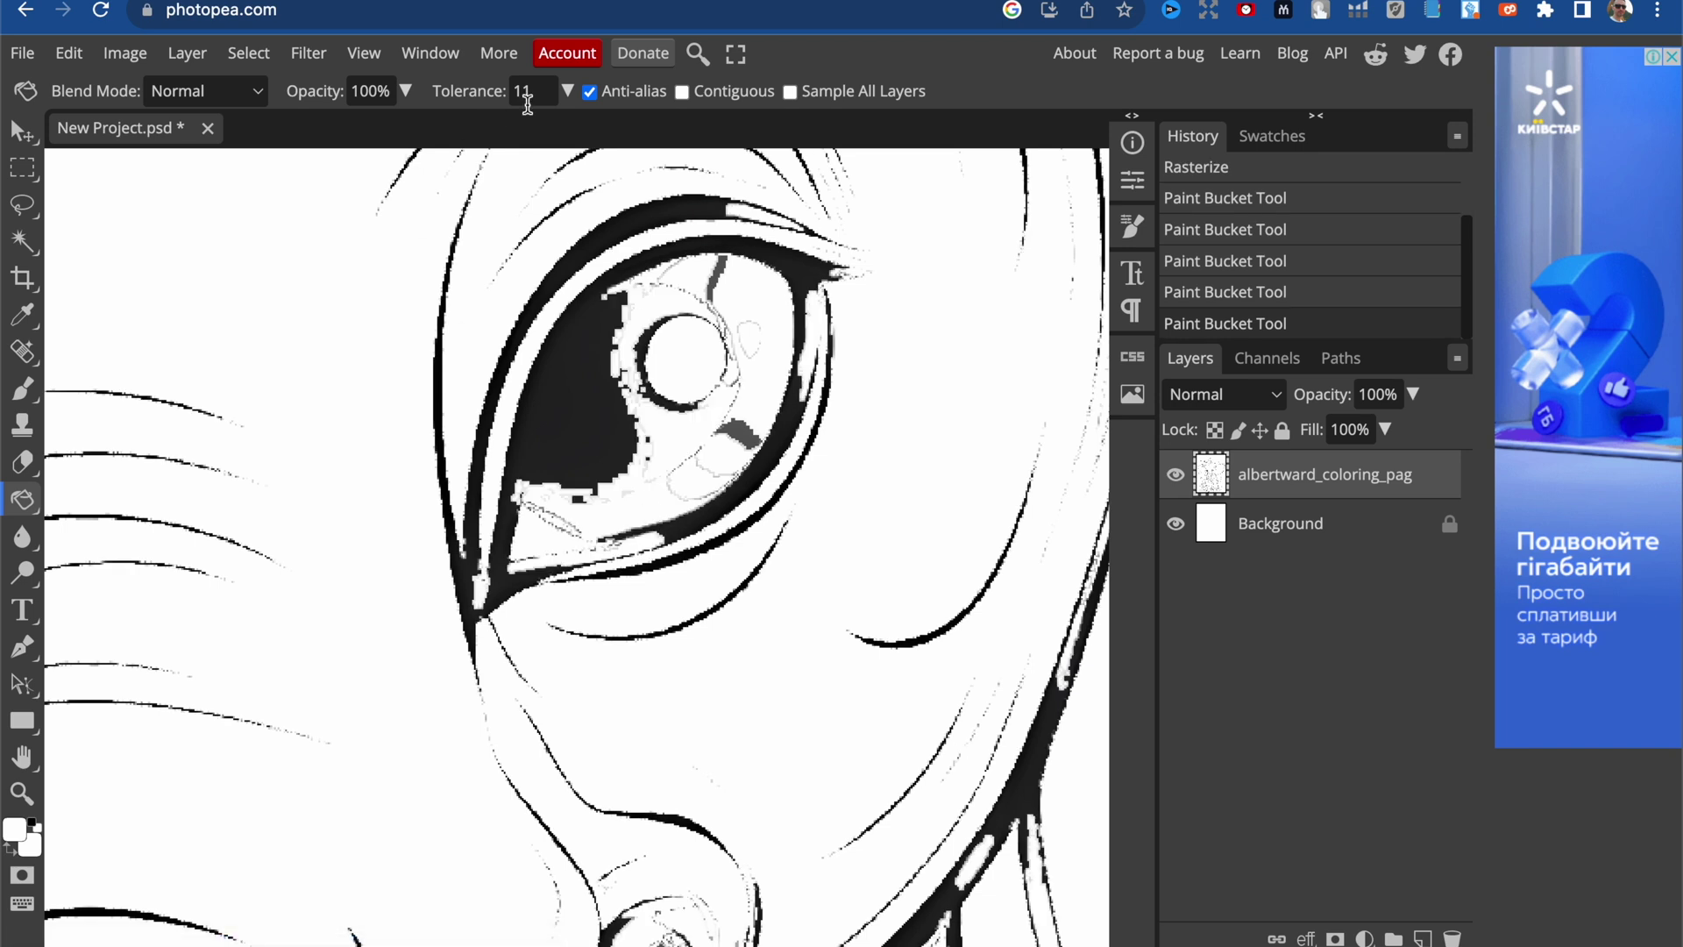
{"action": "key", "text": "super+z"}
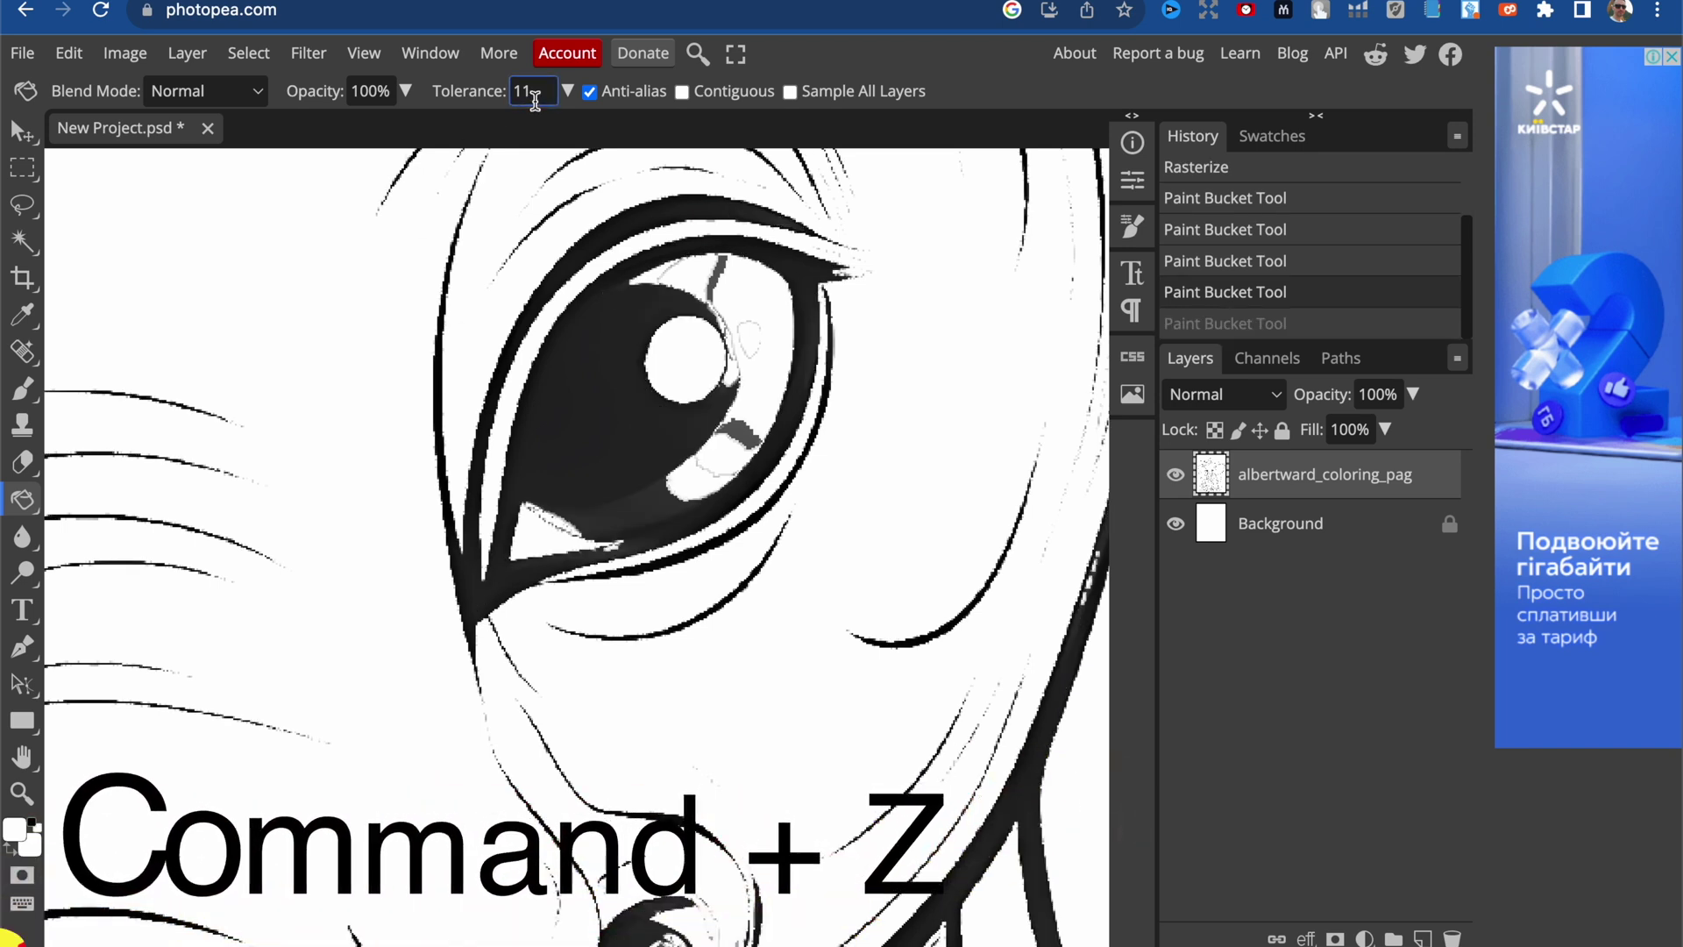
{"action": "left_click", "coordinate": [567, 92]}
{"action": "type", "text": "5"}
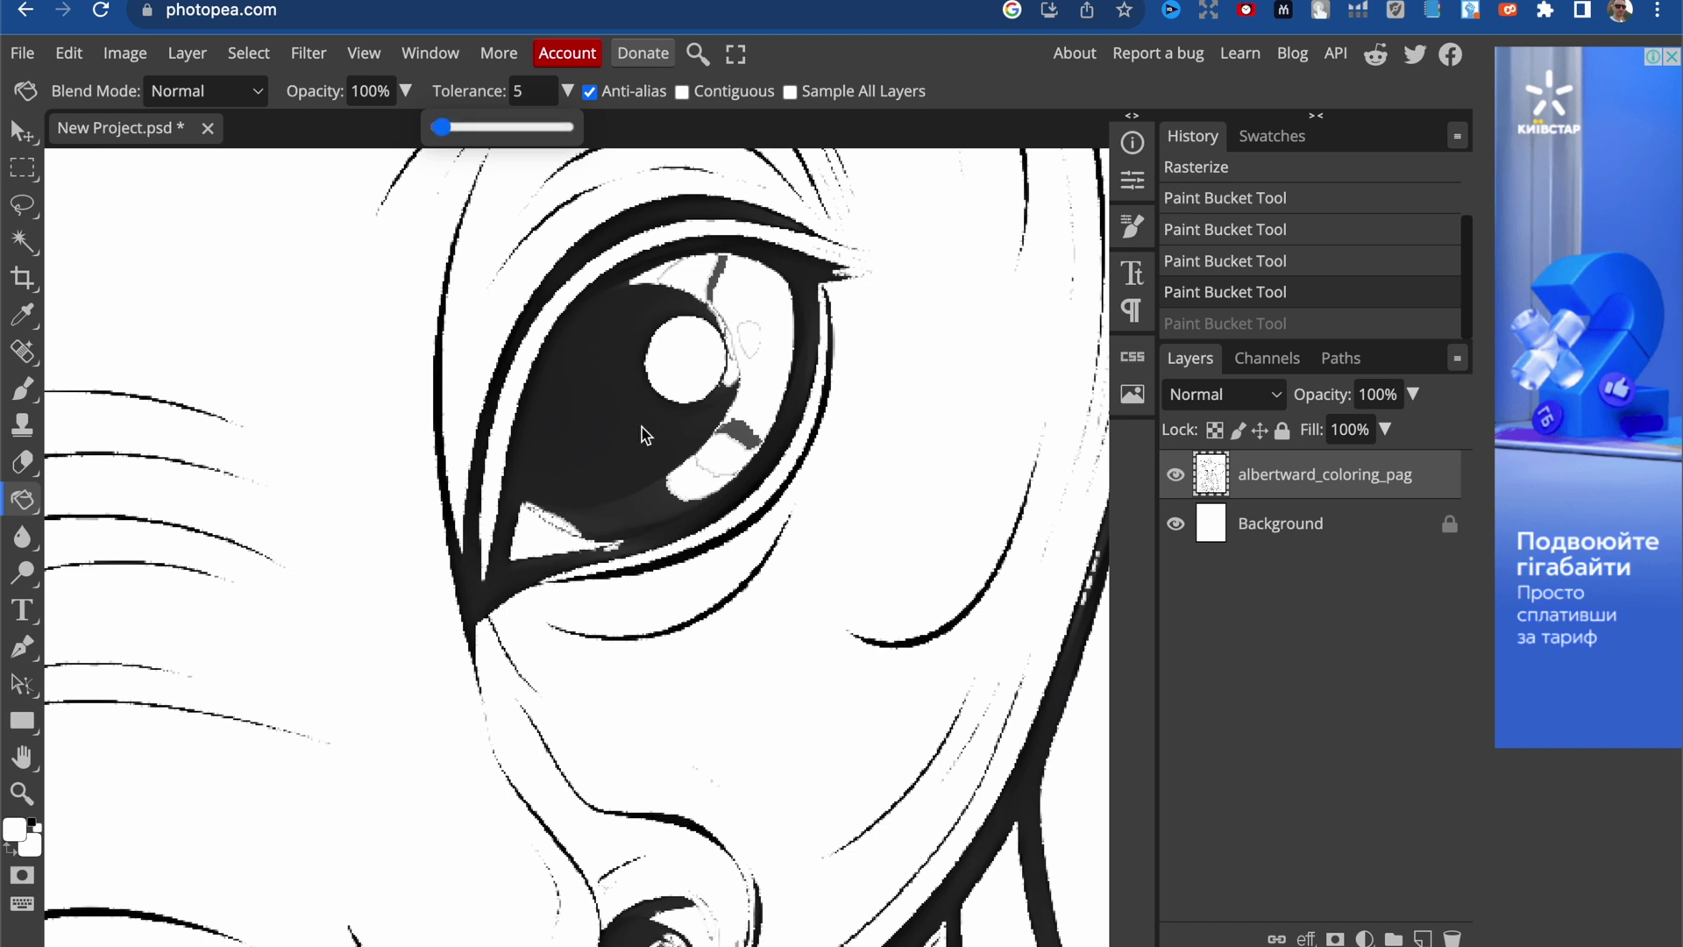
{"action": "left_click", "coordinate": [654, 501]}
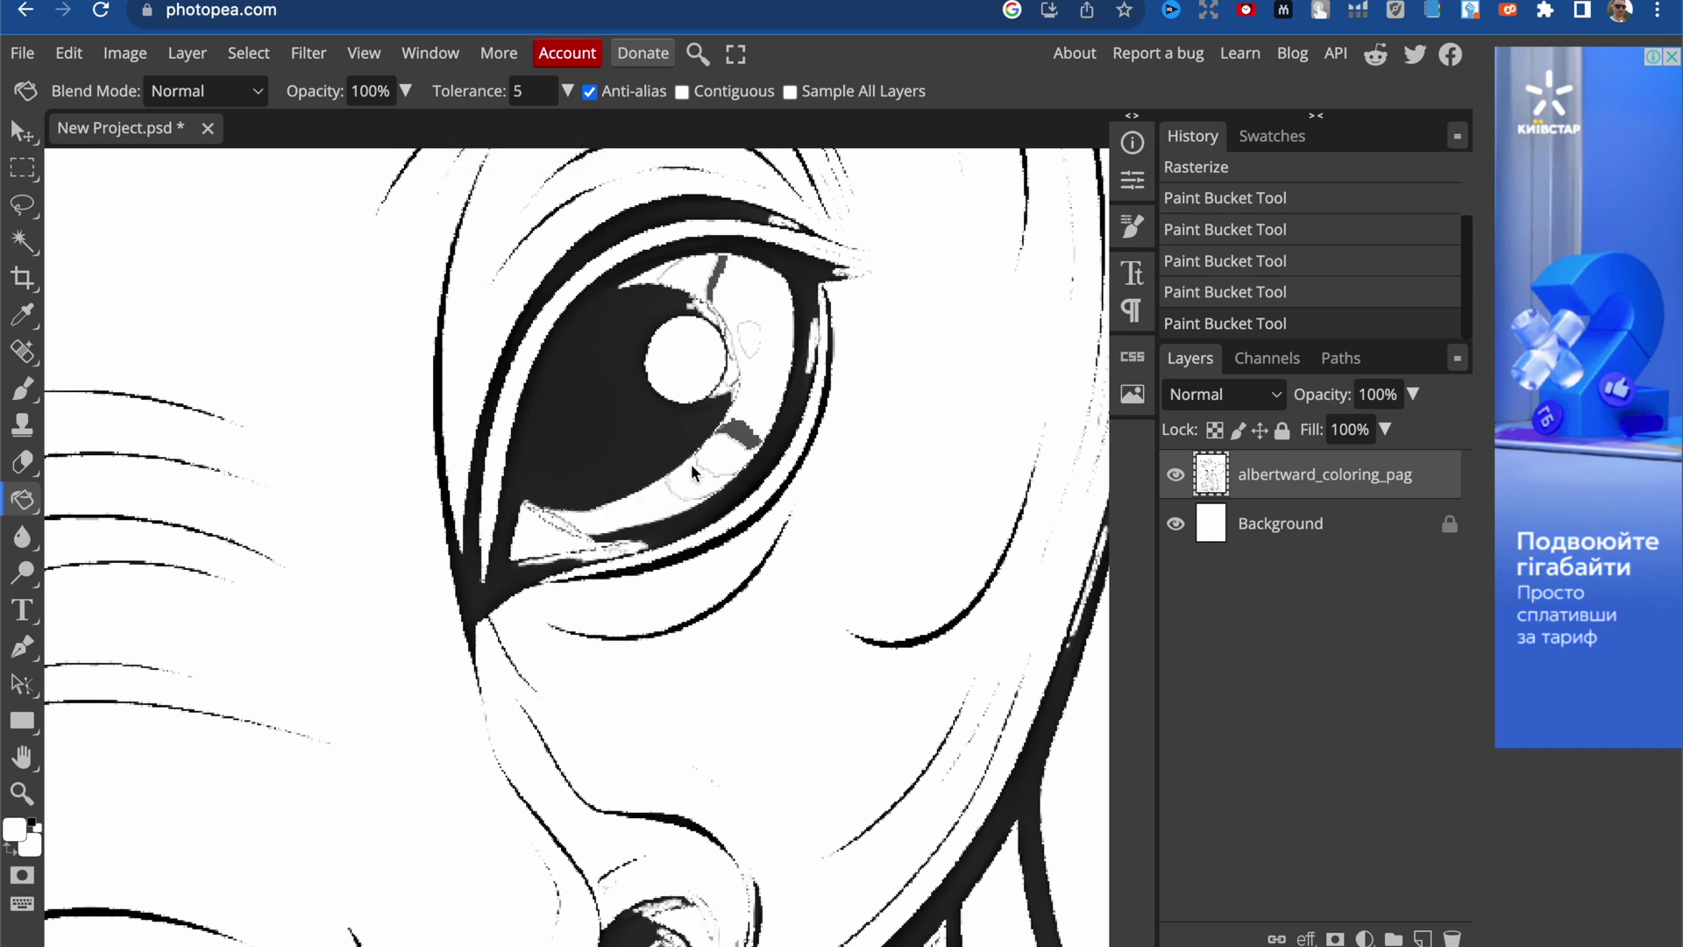
{"action": "scroll", "coordinate": [691, 464], "scroll_direction": "down", "scroll_amount": 5}
{"action": "scroll", "coordinate": [691, 465], "scroll_direction": "down", "scroll_amount": 5}
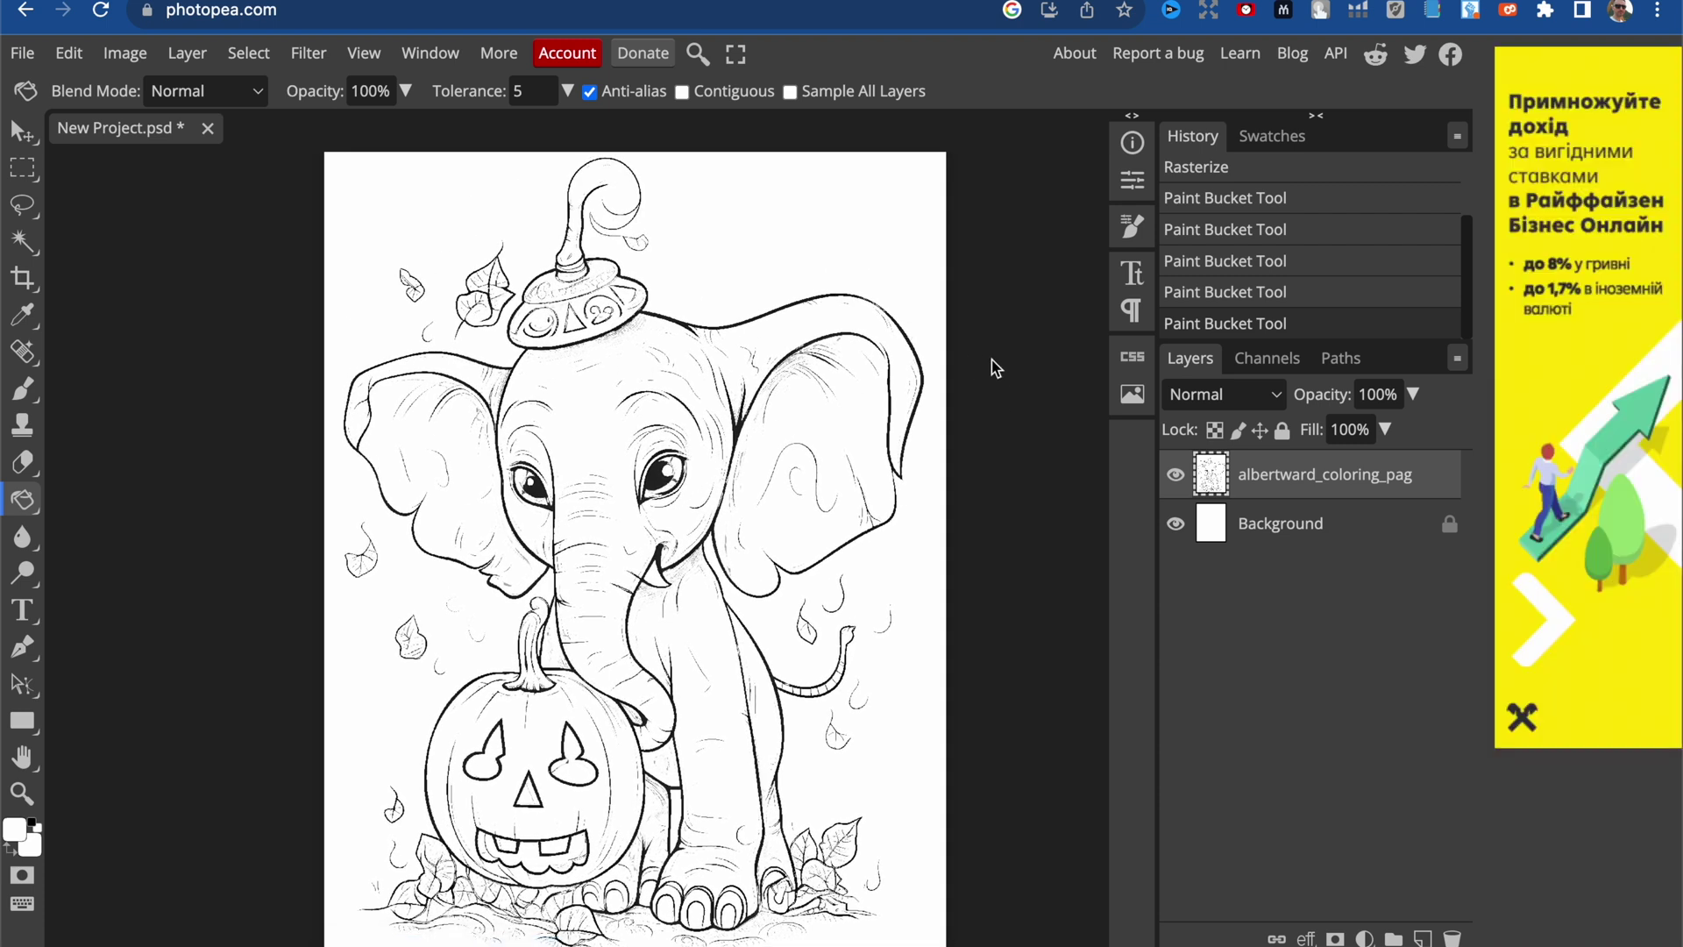
Zoom in to inspect the elephant-and-pumpkin line art, then bring up the File menu's export options.
{"action": "scroll", "coordinate": [554, 631], "scroll_direction": "up", "scroll_amount": 3}
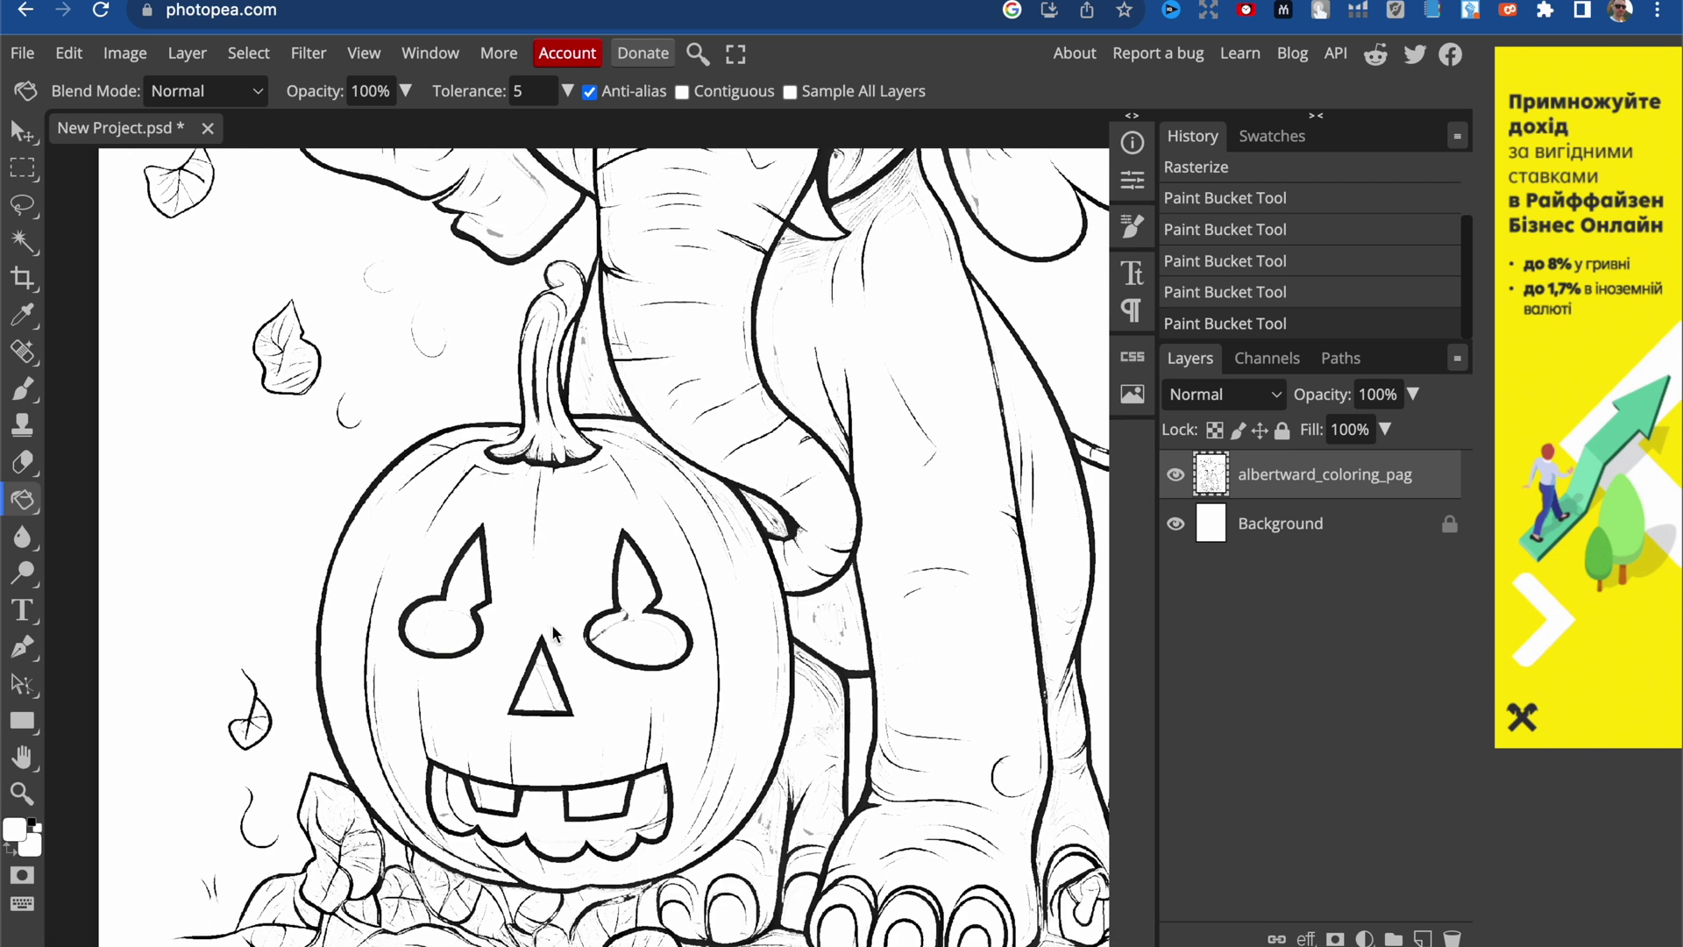
{"action": "scroll", "coordinate": [554, 631], "scroll_direction": "down", "scroll_amount": 5}
{"action": "left_click", "coordinate": [23, 53]}
{"action": "mouse_move", "coordinate": [66, 394]}
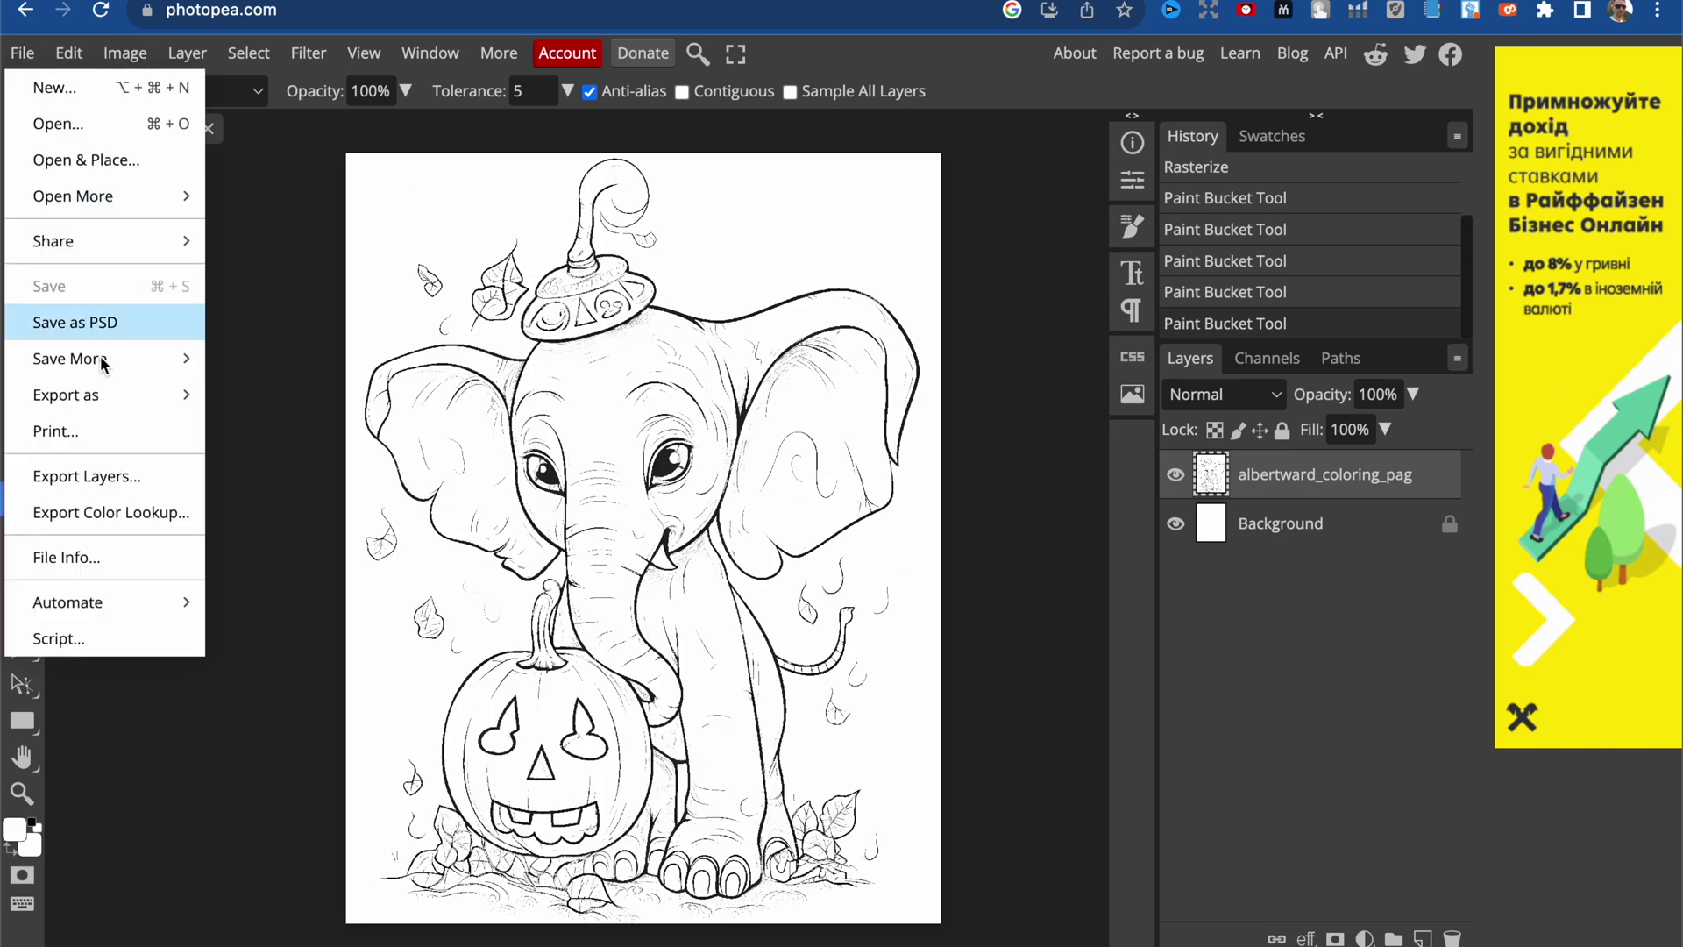